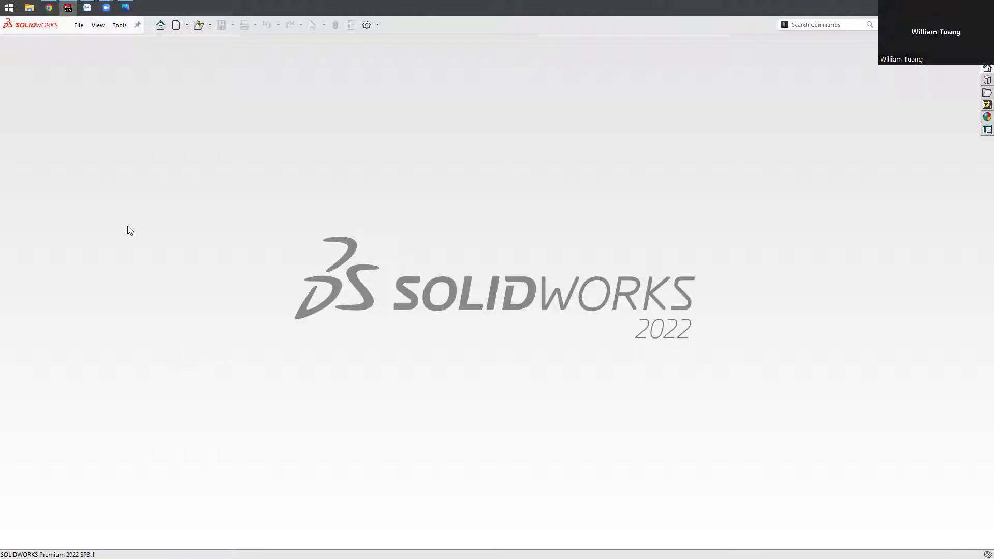
- Bring the exercise 74 lobed knob reference drawing (03.png) in front of SOLIDWORKS
{"action": "left_click", "coordinate": [126, 7]}
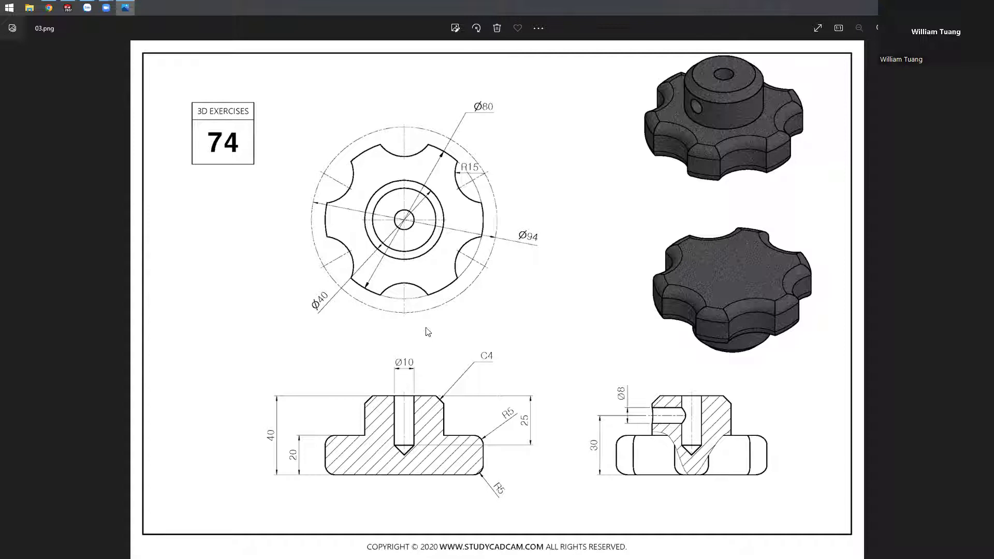
- Create a new blank SOLIDWORKS part, Part1, then return to the knob drawing
{"action": "left_click", "coordinate": [50, 8]}
{"action": "left_click", "coordinate": [68, 9]}
{"action": "left_click", "coordinate": [176, 25]}
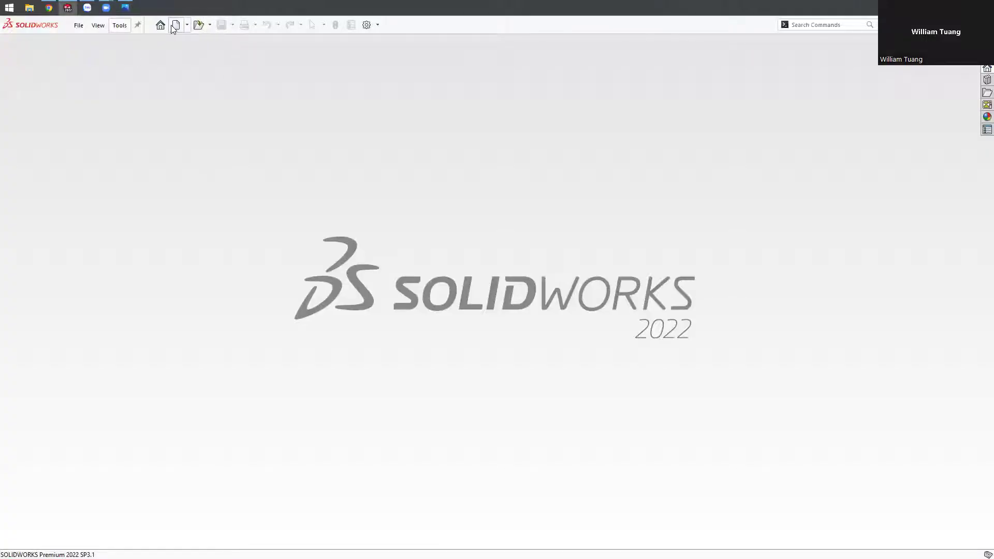
{"action": "left_click", "coordinate": [511, 371]}
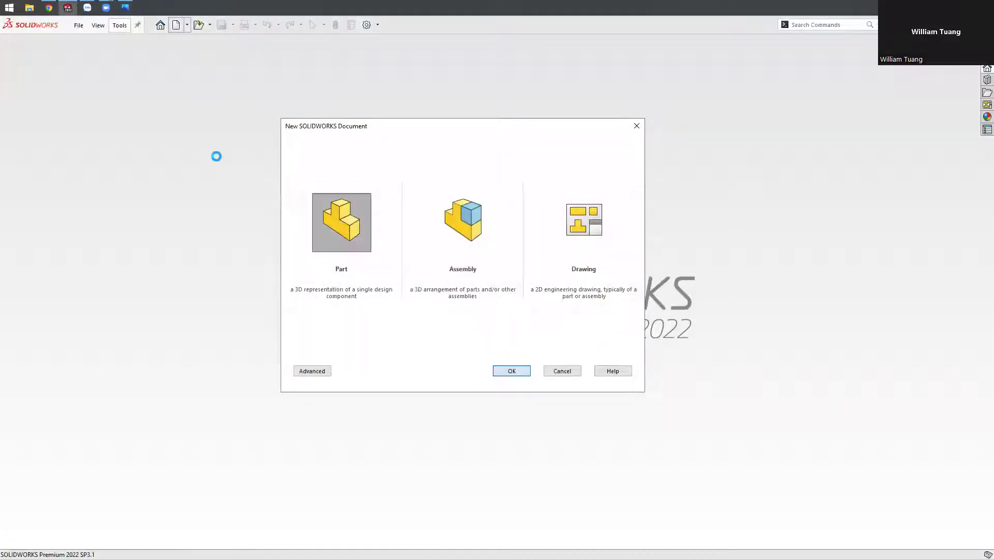
{"action": "left_click", "coordinate": [125, 7]}
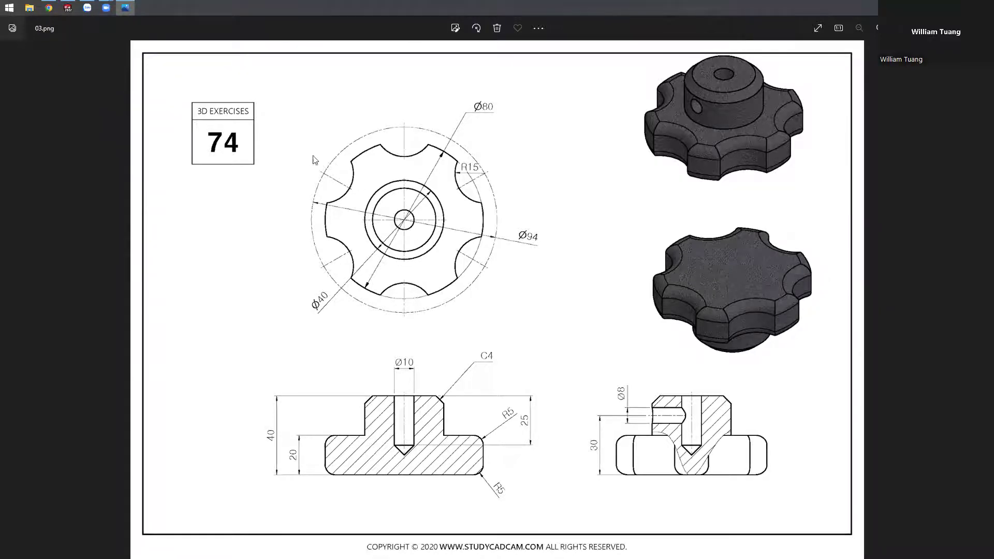
- Sketch a Ø80 circle centred on the origin on the Top Plane
{"action": "left_click", "coordinate": [72, 10]}
{"action": "left_click", "coordinate": [47, 201]}
{"action": "left_click", "coordinate": [63, 186]}
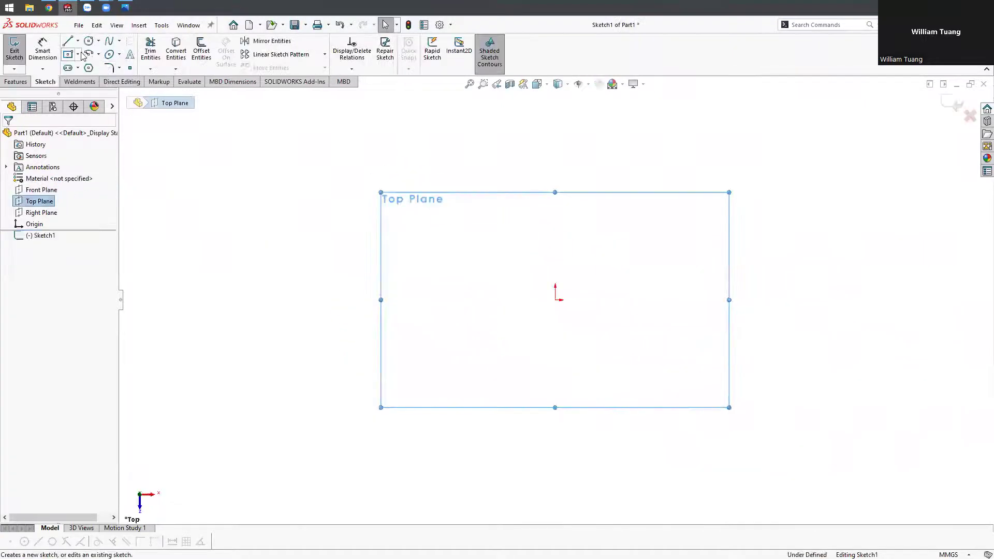
{"action": "left_click", "coordinate": [555, 300]}
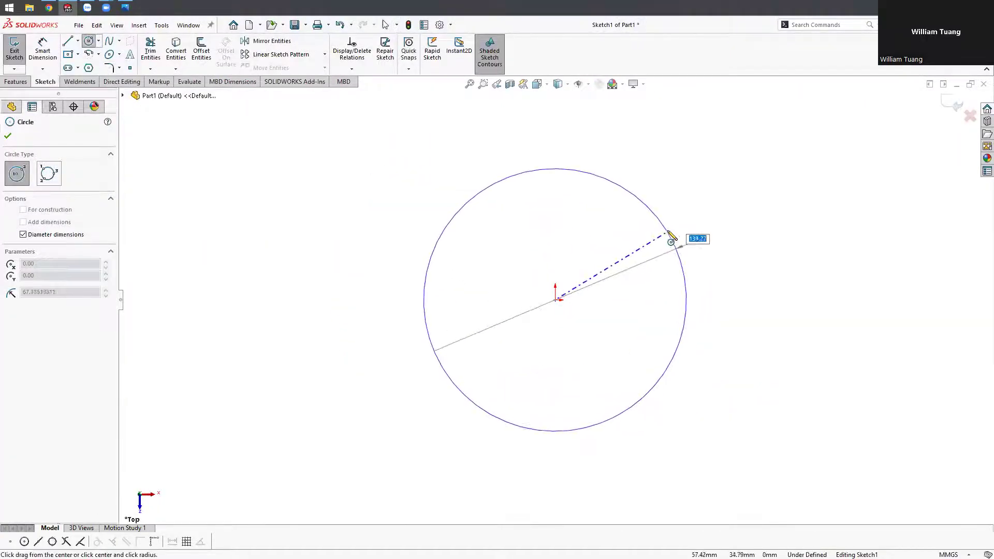
{"action": "left_click", "coordinate": [673, 240]}
{"action": "left_click", "coordinate": [125, 7]}
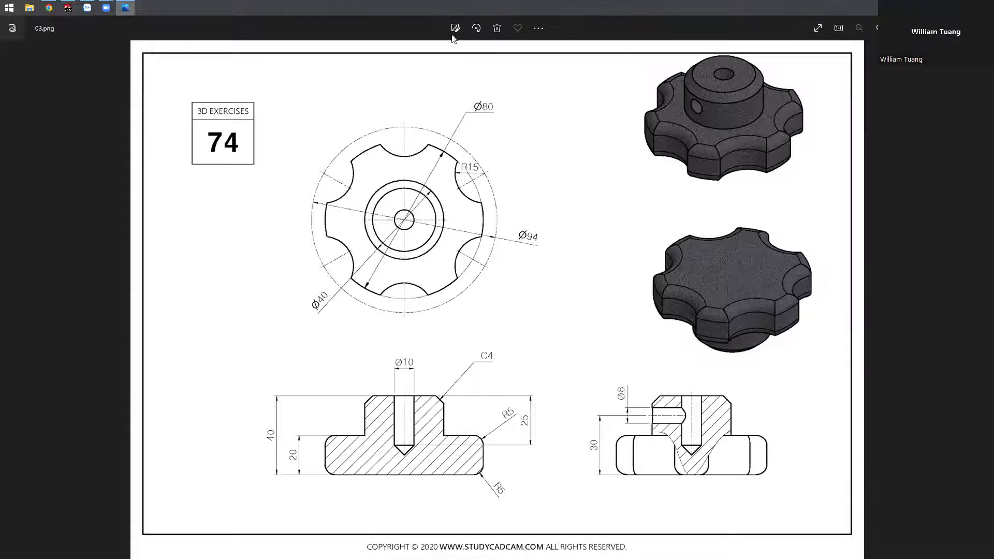
{"action": "key", "text": "alt+F4"}
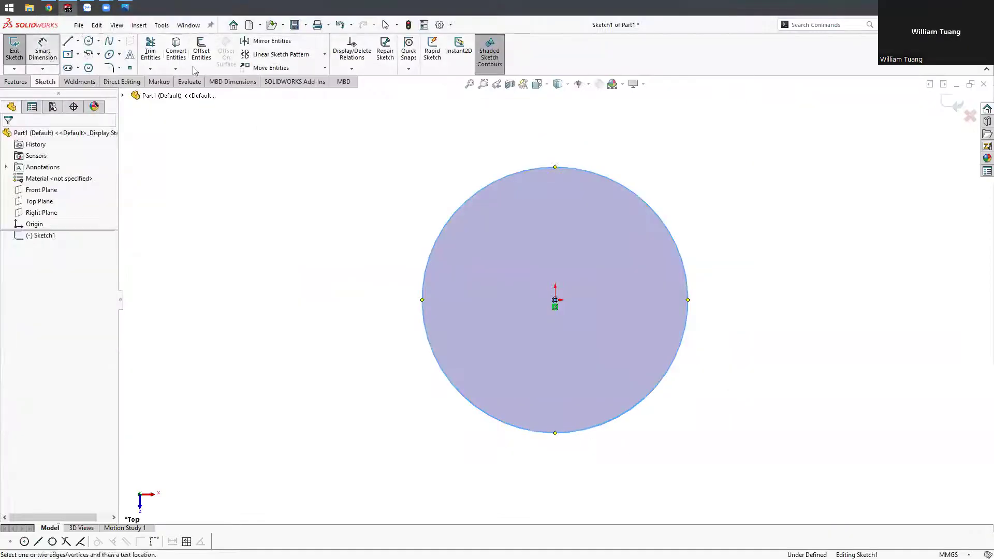
{"action": "left_click", "coordinate": [651, 214]}
{"action": "left_click", "coordinate": [695, 174]}
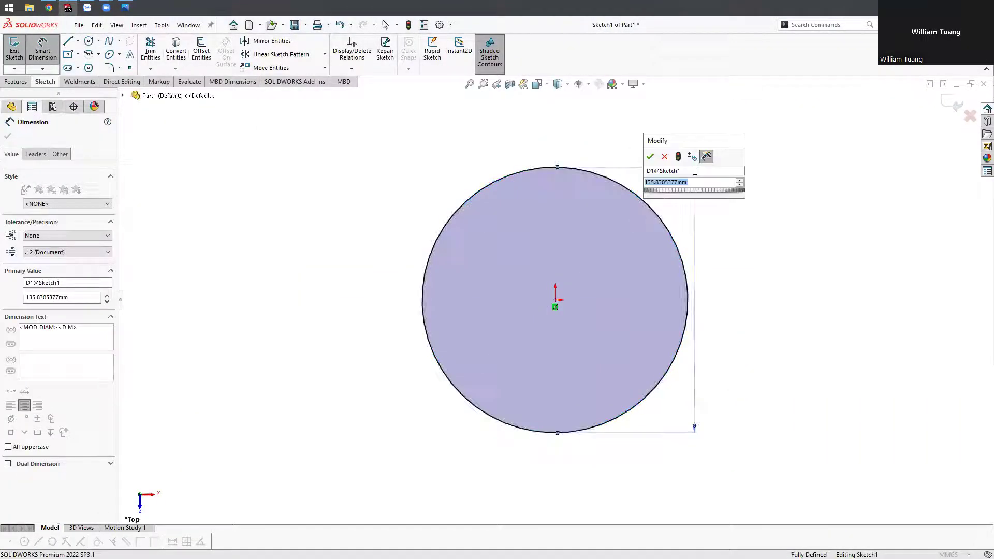
{"action": "type", "text": "80"}
{"action": "key", "text": "Return"}
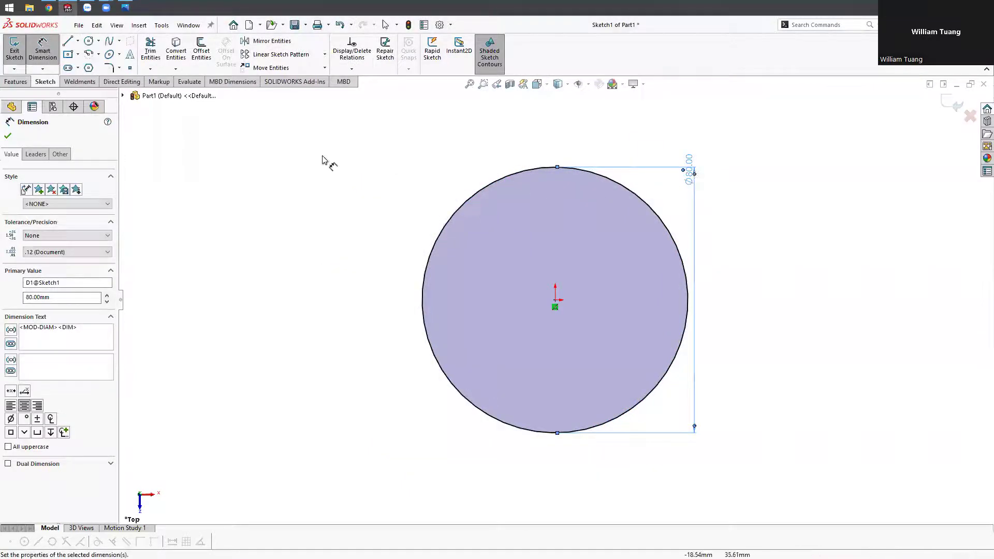
- Add a Ø94 construction circle at the origin and compare with the reference drawing
{"action": "left_click", "coordinate": [88, 40]}
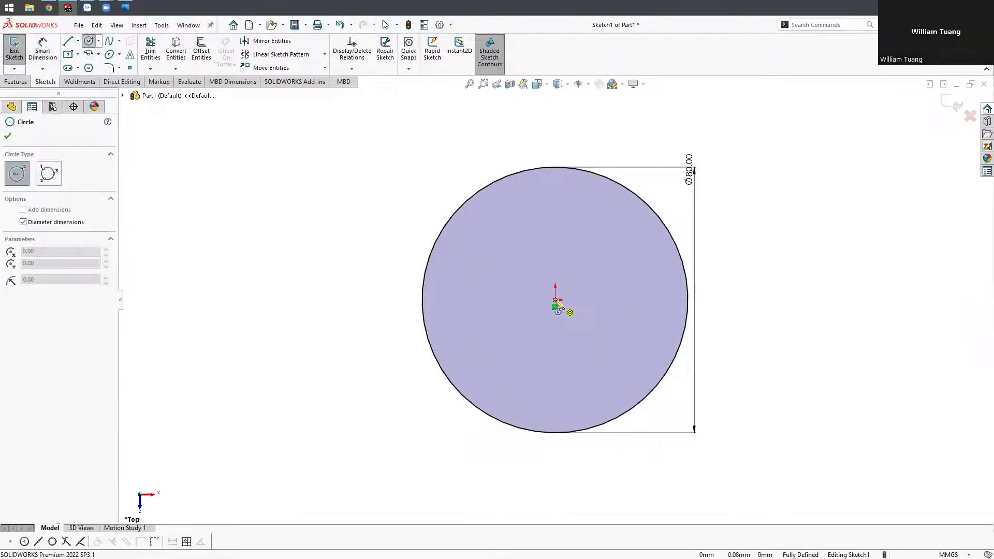
{"action": "left_click", "coordinate": [555, 300]}
{"action": "type", "text": "94"}
{"action": "key", "text": "Return"}
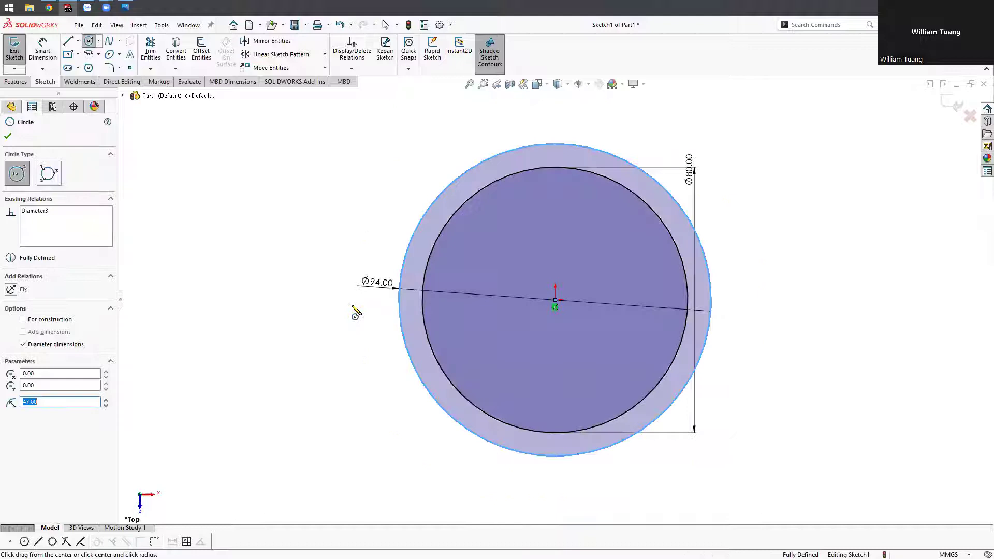
{"action": "key", "text": "Escape"}
{"action": "right_click", "coordinate": [426, 210]}
{"action": "left_click", "coordinate": [464, 213]}
{"action": "left_click", "coordinate": [386, 229]}
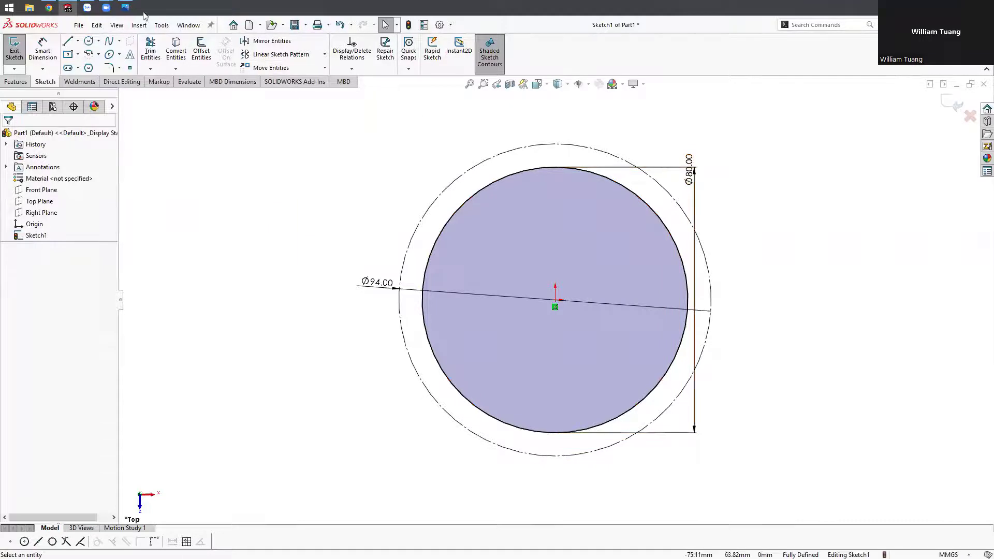
{"action": "left_click", "coordinate": [125, 7]}
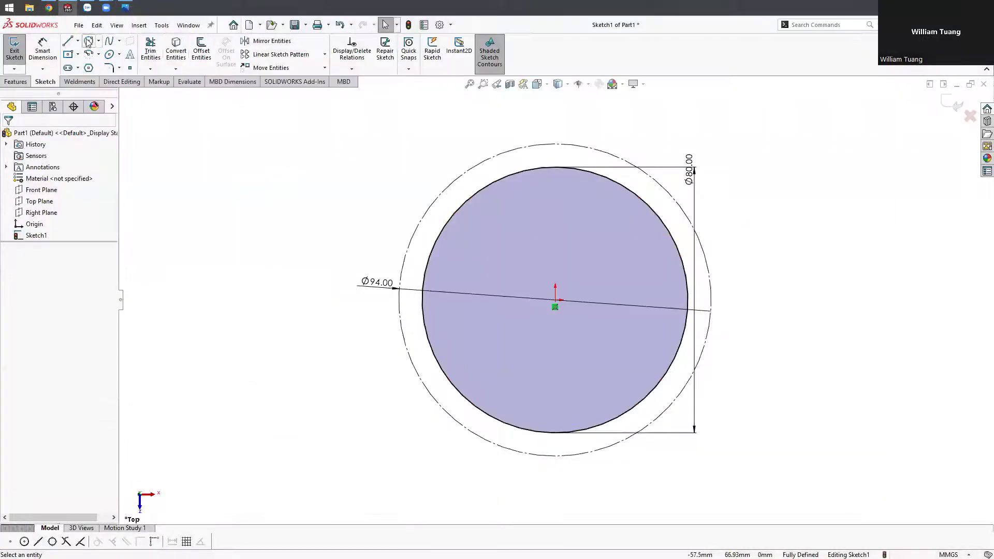
- Draw a vertical centerline from the origin to the Ø94 circle, with a Ø30 circle at its top
{"action": "left_click", "coordinate": [77, 42]}
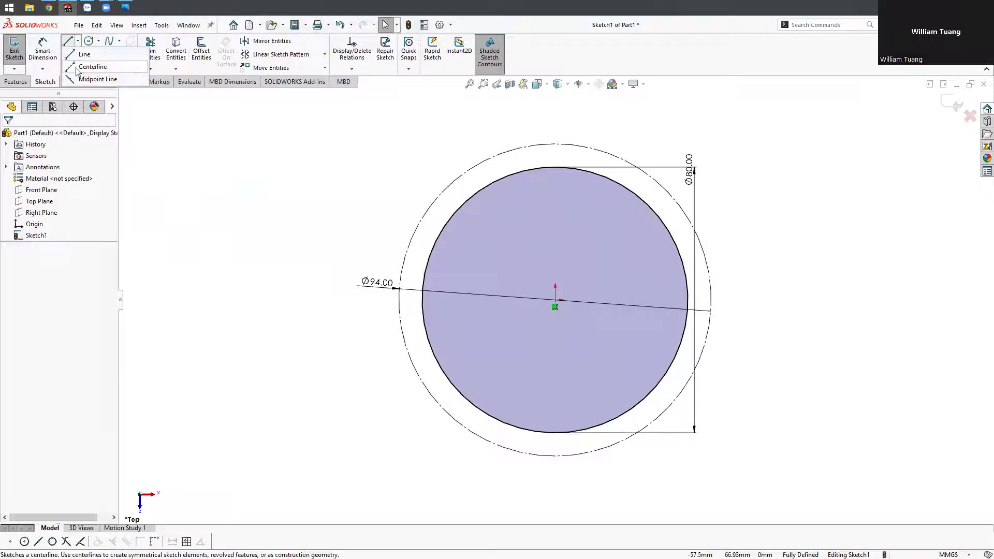
{"action": "left_click", "coordinate": [92, 66]}
{"action": "left_click", "coordinate": [555, 301]}
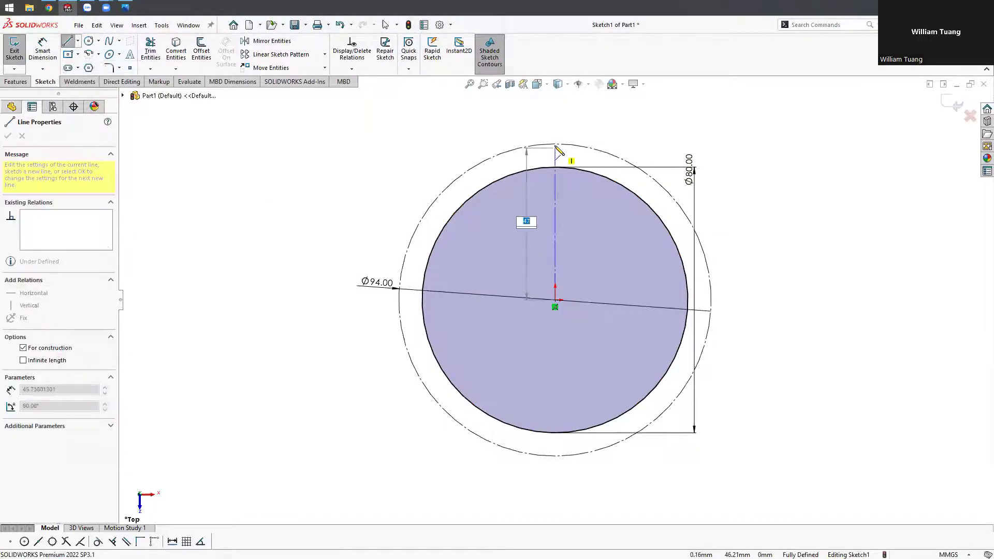
{"action": "left_click", "coordinate": [555, 143]}
{"action": "key", "text": "Escape"}
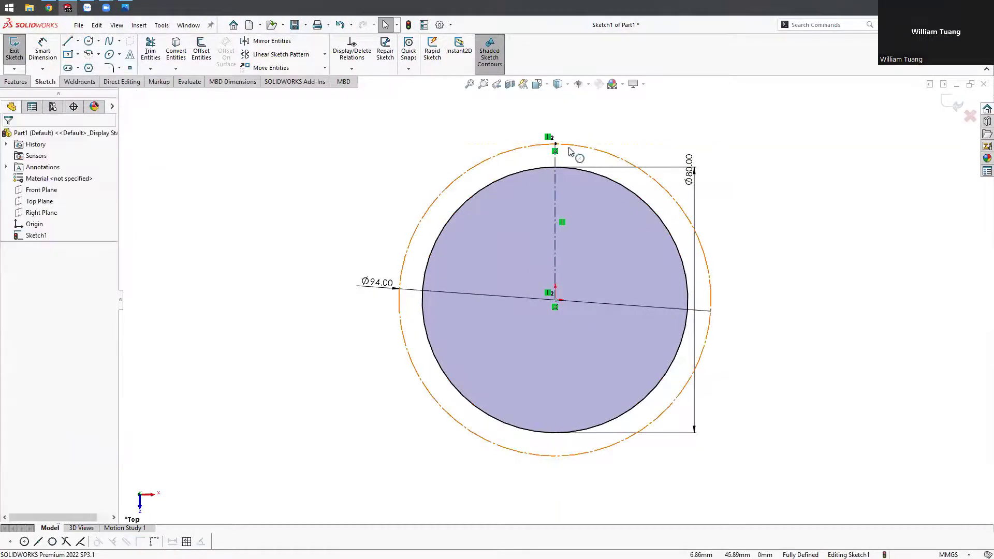
{"action": "key", "text": "c"}
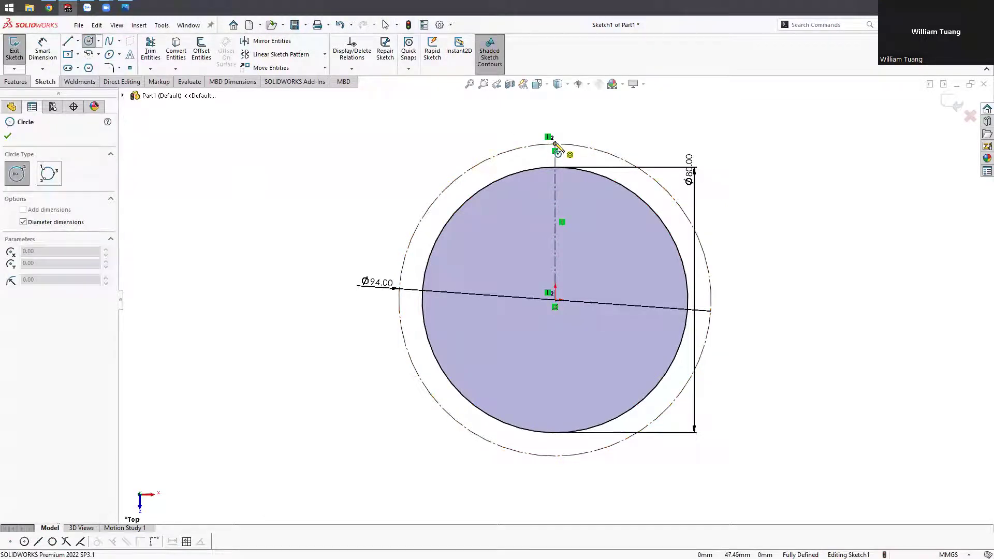
{"action": "left_click", "coordinate": [555, 144]}
{"action": "type", "text": "30"}
{"action": "key", "text": "Return"}
{"action": "key", "text": "Escape"}
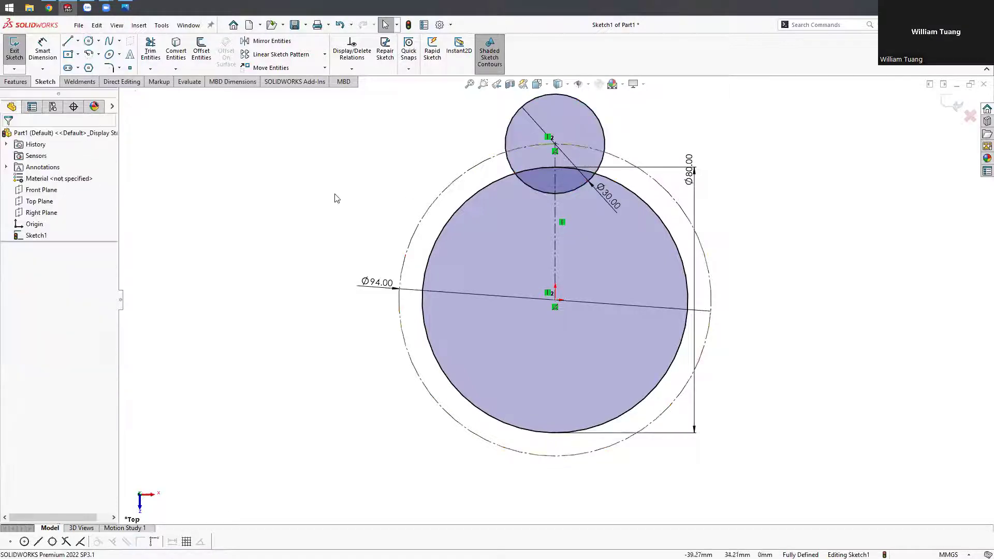
- Set up a circular sketch pattern of the Ø30 circle with 5 instances
{"action": "left_click", "coordinate": [325, 53]}
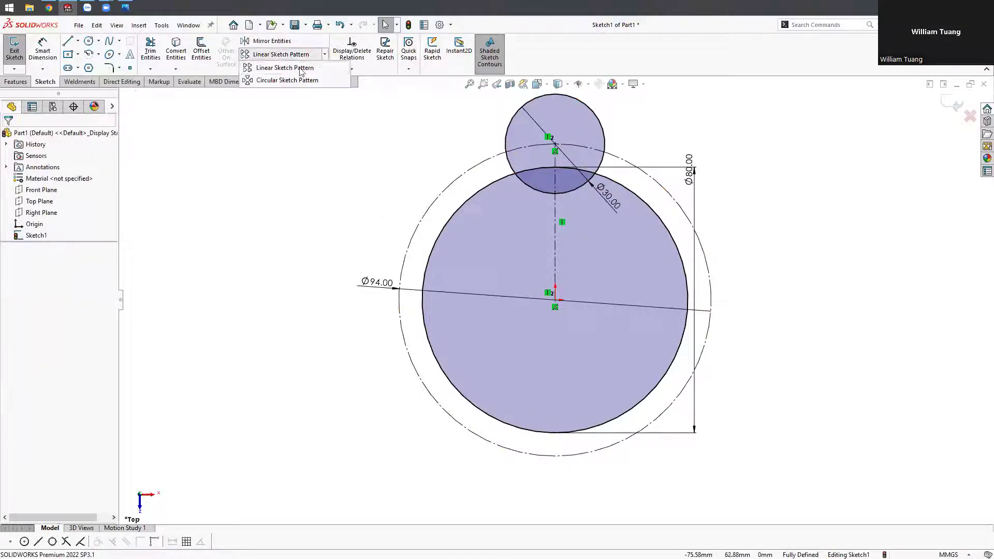
{"action": "left_click", "coordinate": [277, 81]}
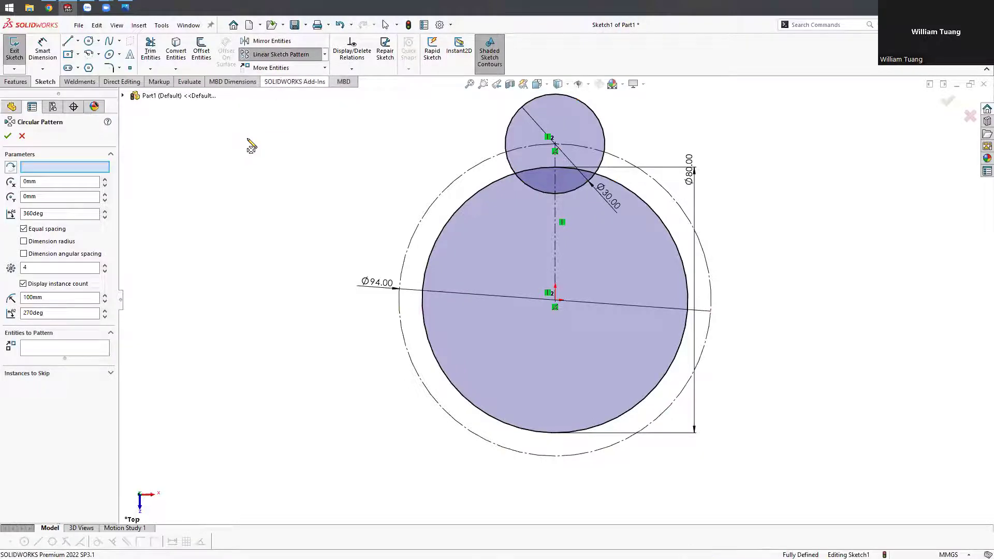
{"action": "left_click", "coordinate": [509, 129]}
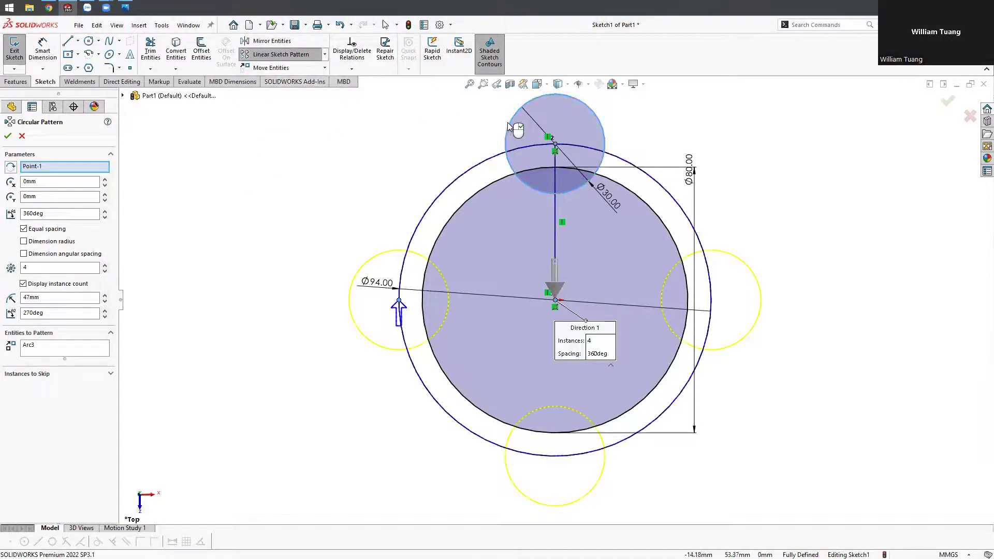
{"action": "left_click", "coordinate": [105, 265]}
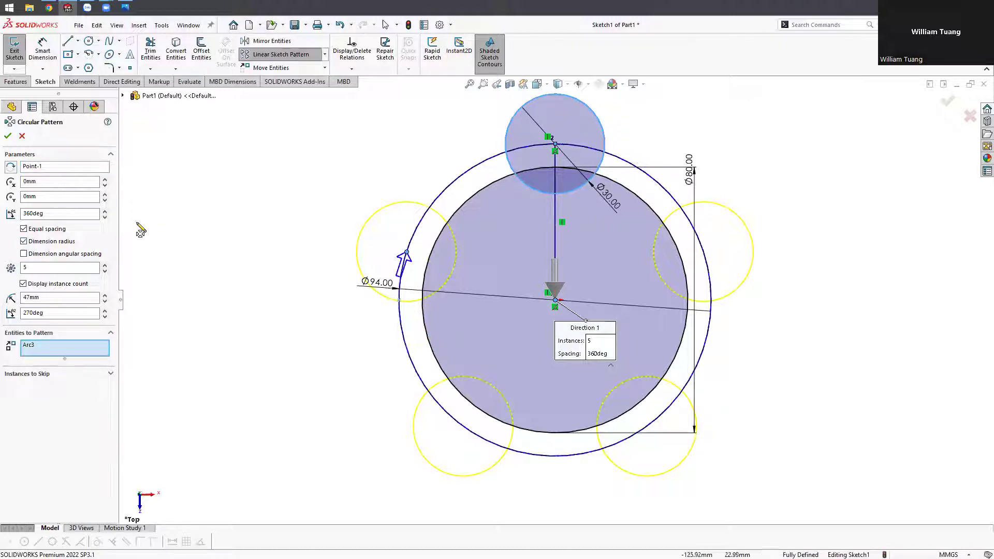
- Accept the five-circle pattern and drag its points to even spacing on the Ø94 circle
{"action": "left_click", "coordinate": [7, 136]}
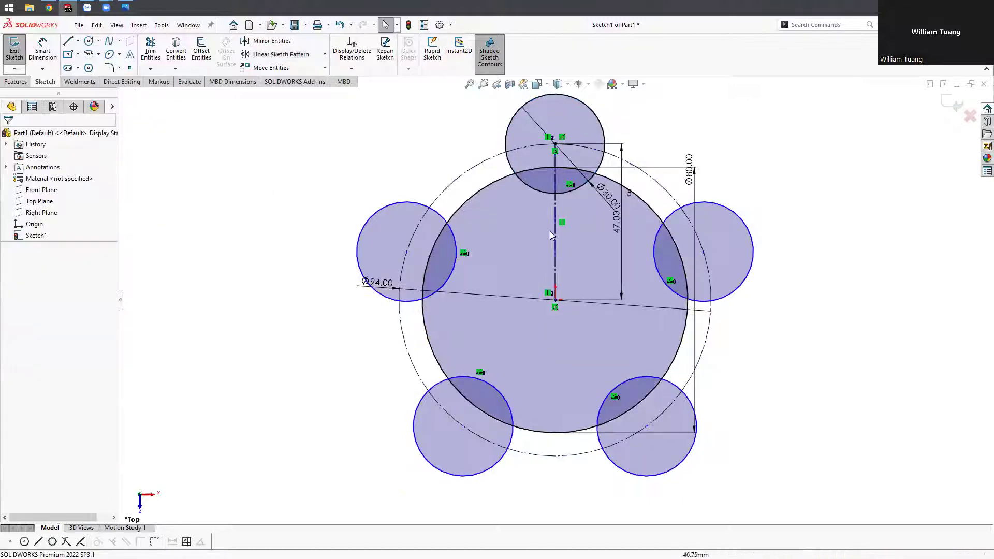
{"action": "left_click", "coordinate": [554, 233]}
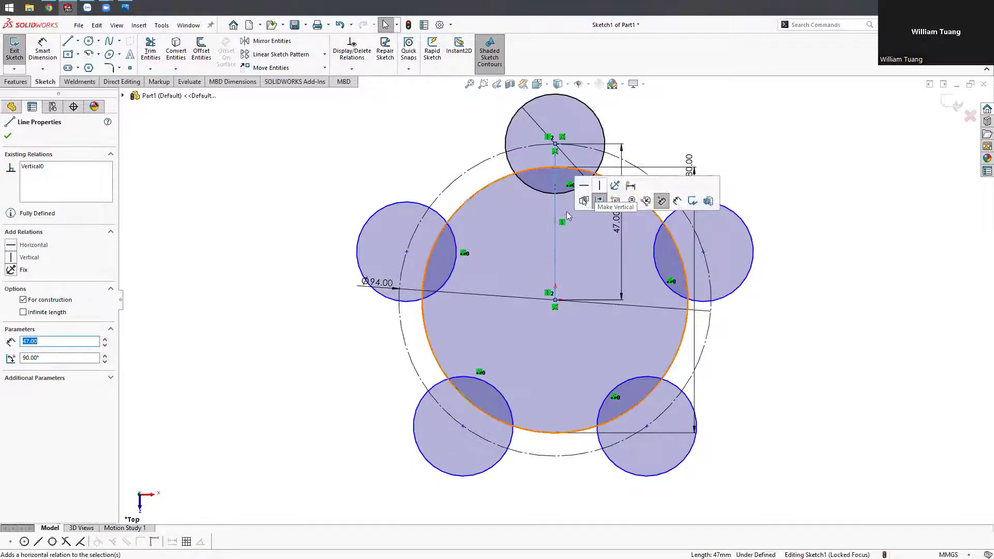
{"action": "left_click", "coordinate": [420, 167]}
{"action": "left_click_drag", "start_coordinate": [407, 252], "coordinate": [433, 210]}
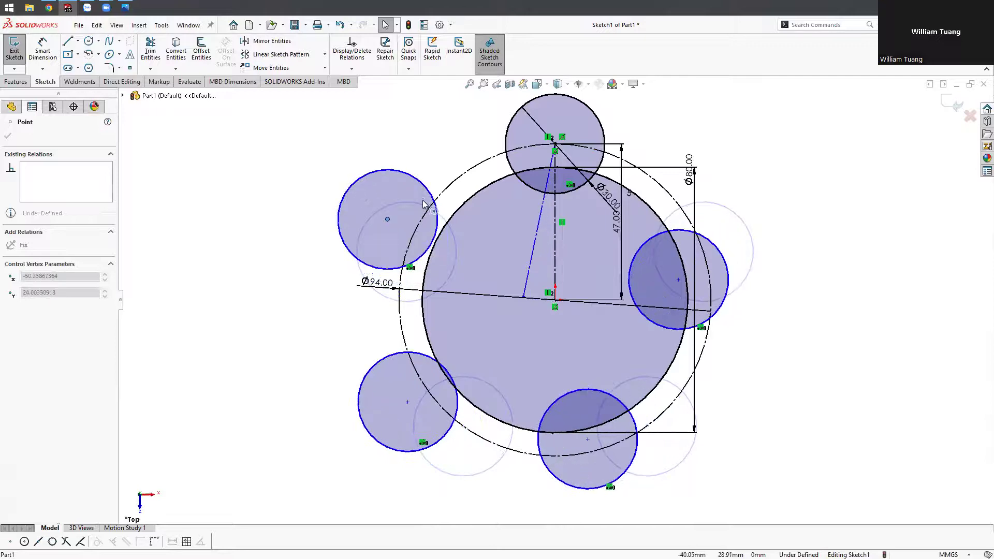
{"action": "left_click_drag", "start_coordinate": [433, 211], "coordinate": [440, 229]}
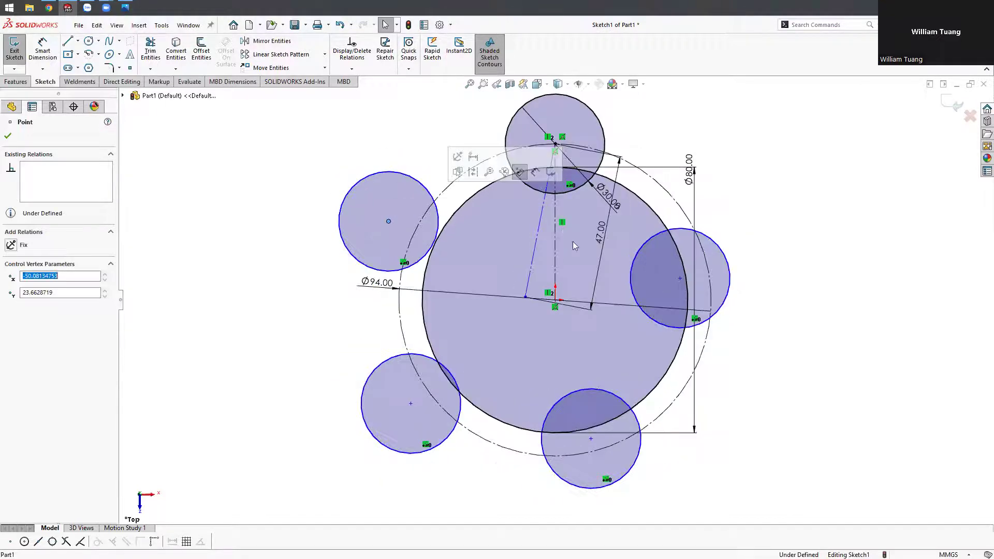
{"action": "left_click_drag", "start_coordinate": [525, 298], "coordinate": [555, 300]}
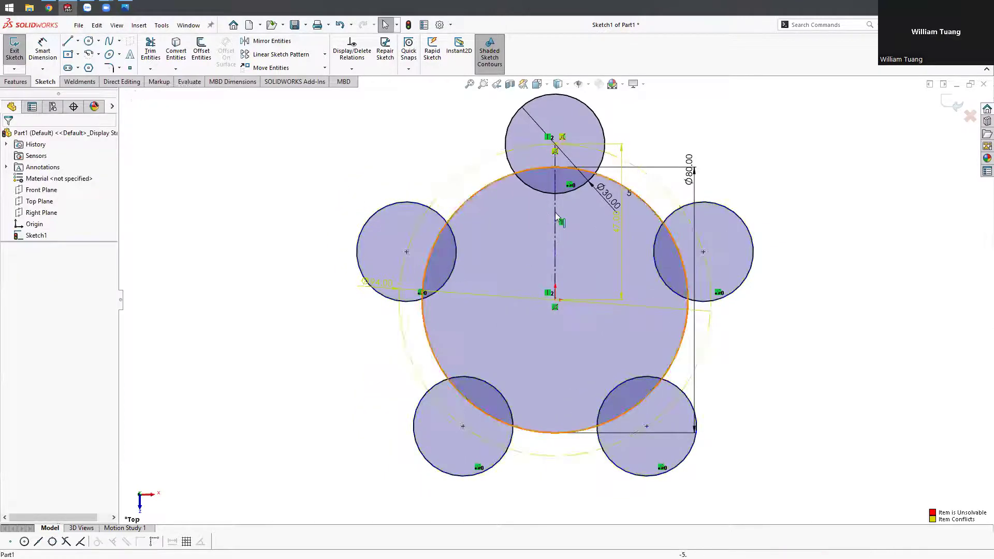
- Delete the conflicting vertical dimension so Sketch1 is fully defined, and tidy the Ø80 dimension
{"action": "left_click", "coordinate": [616, 237]}
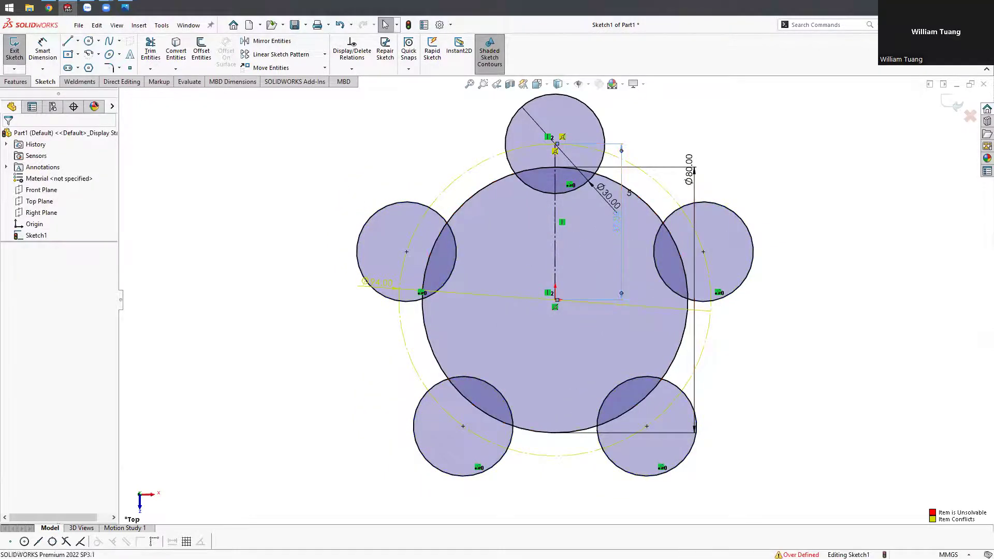
{"action": "key", "text": "Delete"}
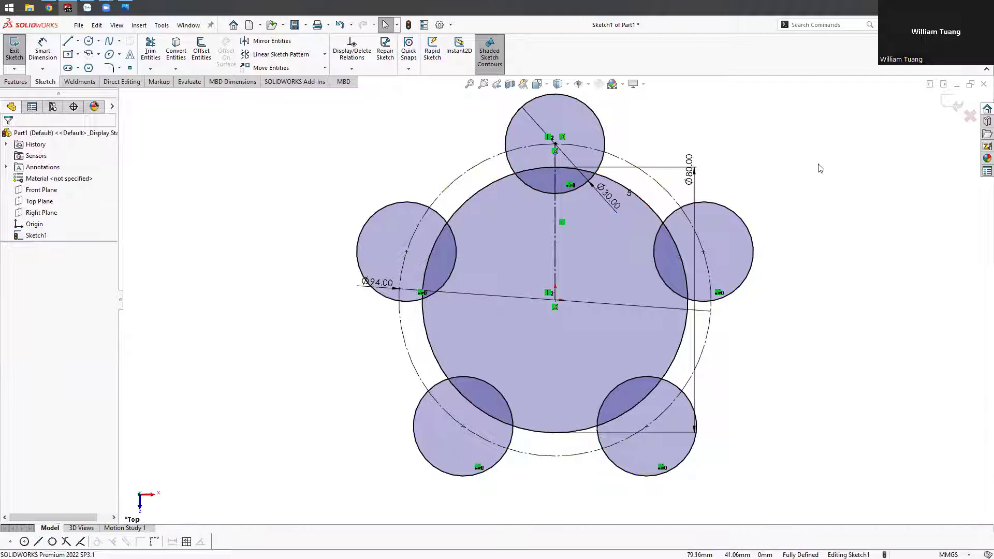
{"action": "left_click_drag", "start_coordinate": [690, 170], "coordinate": [787, 184]}
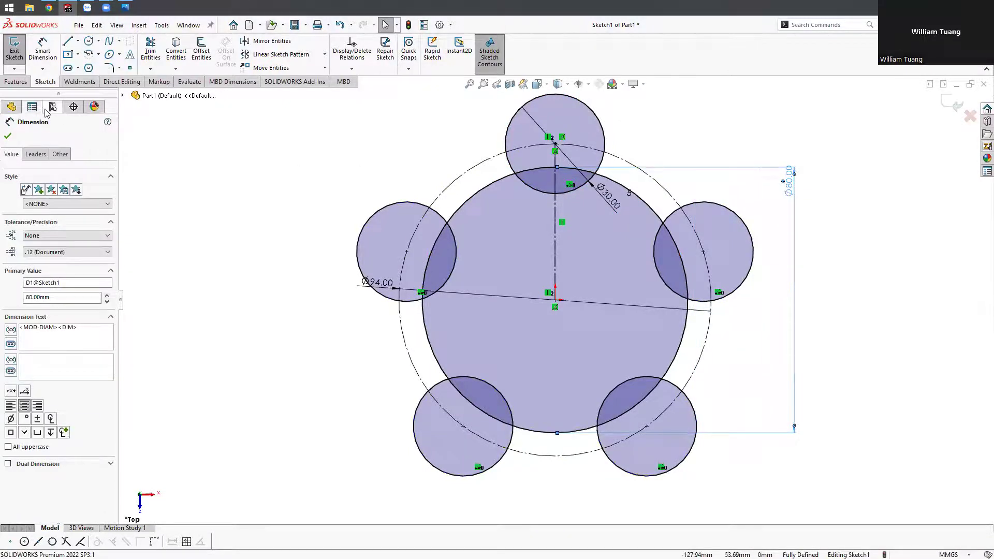
{"action": "left_click", "coordinate": [22, 84]}
- Extrude Sketch1's central region 20 mm into Boss-Extrude1, then orbit to its underside
{"action": "left_click", "coordinate": [26, 54]}
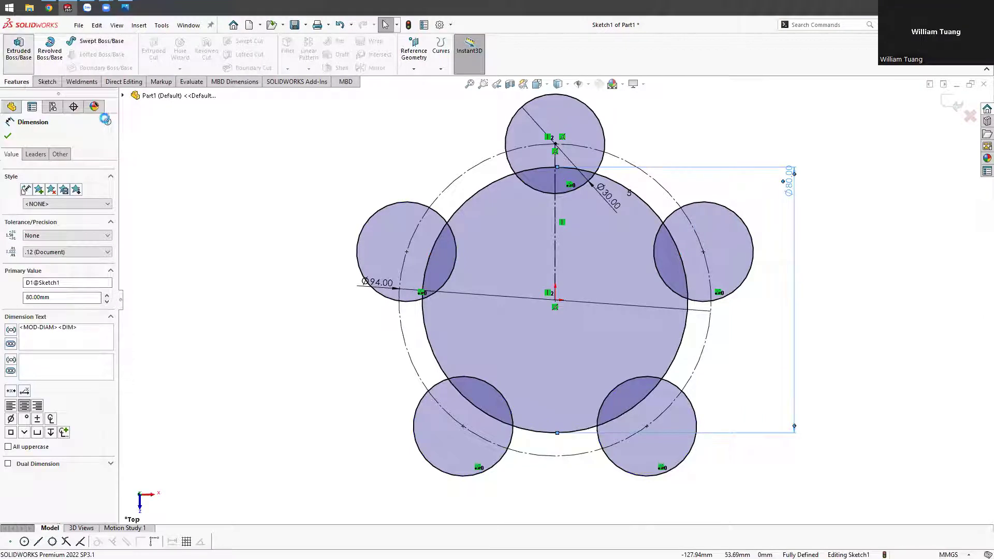
{"action": "middle_click_drag", "start_coordinate": [318, 192], "coordinate": [289, 233]}
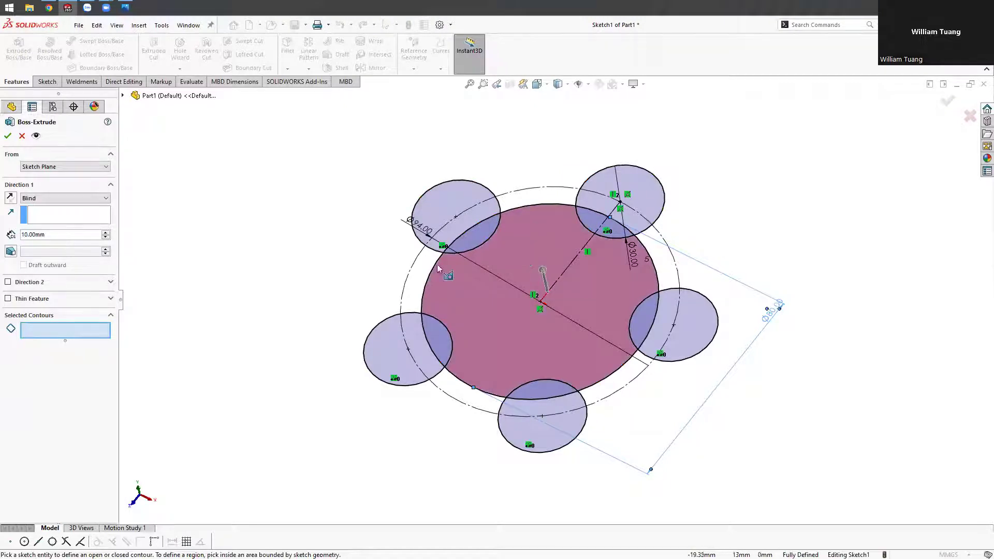
{"action": "left_click", "coordinate": [510, 244]}
{"action": "mouse_move", "coordinate": [317, 275]}
{"action": "middle_mouse_down"}
{"action": "mouse_move", "coordinate": [328, 186]}
{"action": "mouse_move", "coordinate": [347, 222]}
{"action": "mouse_move", "coordinate": [335, 233]}
{"action": "middle_mouse_up"}
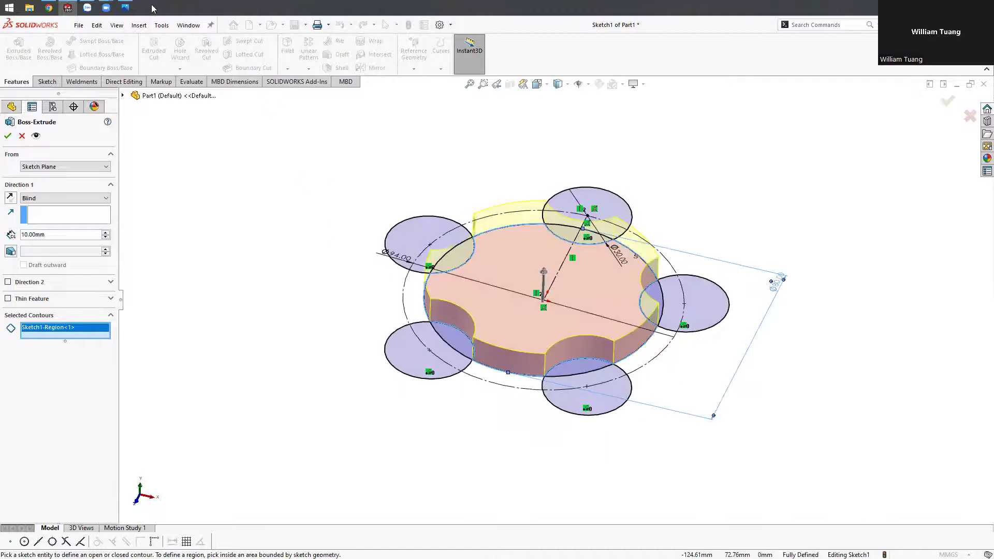
{"action": "left_click", "coordinate": [130, 11]}
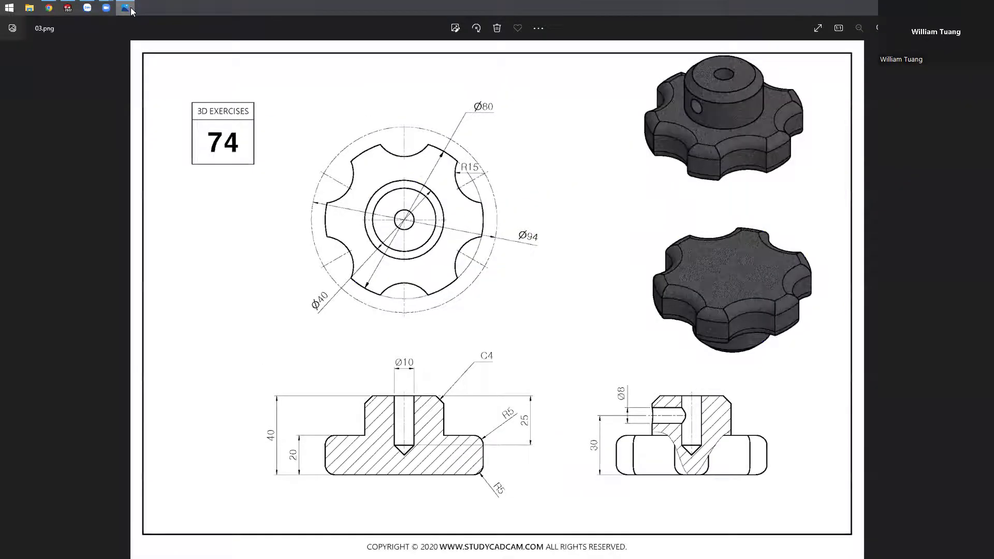
{"action": "left_click", "coordinate": [130, 7]}
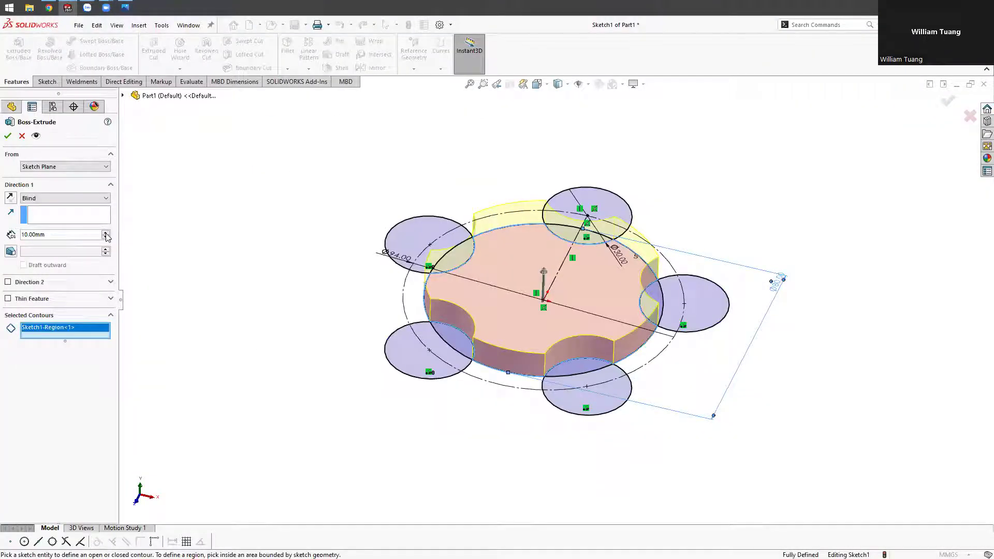
{"action": "left_click", "coordinate": [106, 233]}
{"action": "left_click", "coordinate": [8, 136]}
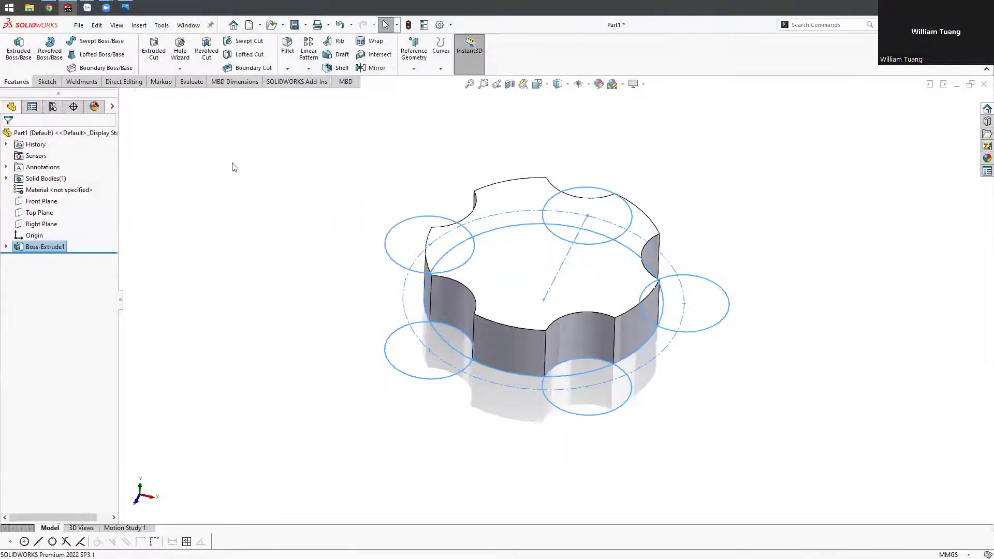
{"action": "mouse_move", "coordinate": [223, 230]}
{"action": "middle_mouse_down"}
{"action": "mouse_move", "coordinate": [296, 130]}
{"action": "mouse_move", "coordinate": [251, 235]}
{"action": "middle_mouse_up"}
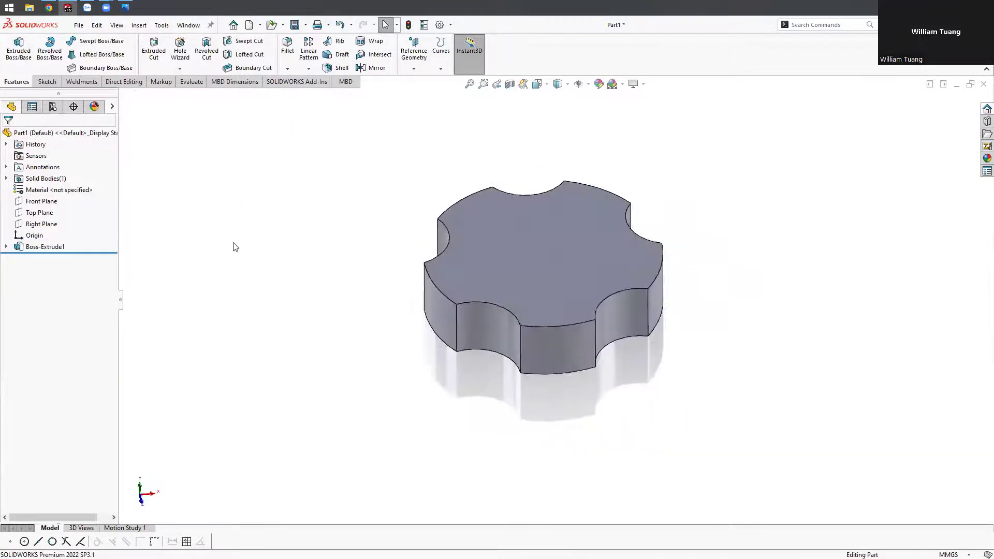
{"action": "middle_click_drag", "start_coordinate": [269, 270], "coordinate": [324, 125]}
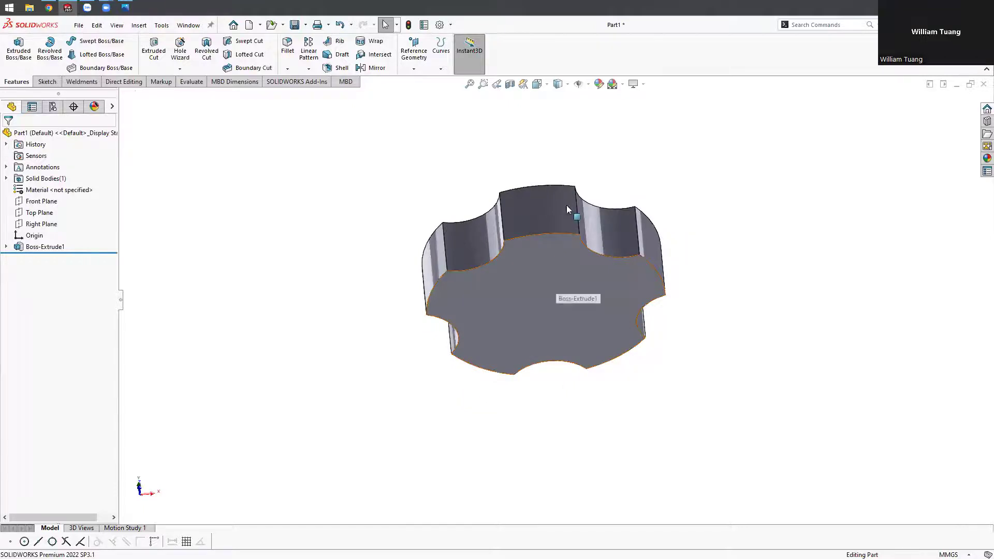
{"action": "left_click", "coordinate": [554, 289]}
- Sketch a Ø40 circle centred on the origin on the knob's flat face
{"action": "left_click", "coordinate": [595, 265]}
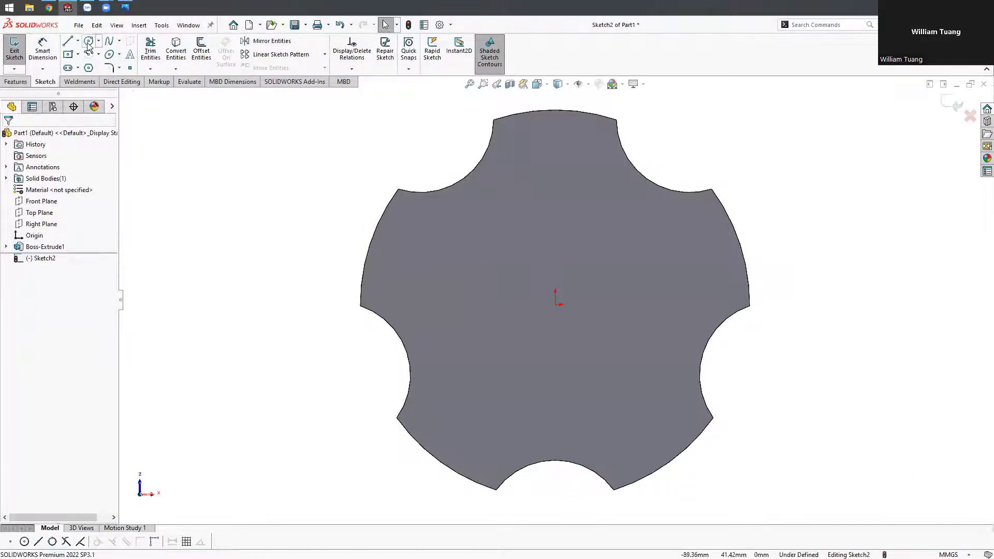
{"action": "left_click", "coordinate": [89, 41]}
{"action": "mouse_move", "coordinate": [125, 8]}
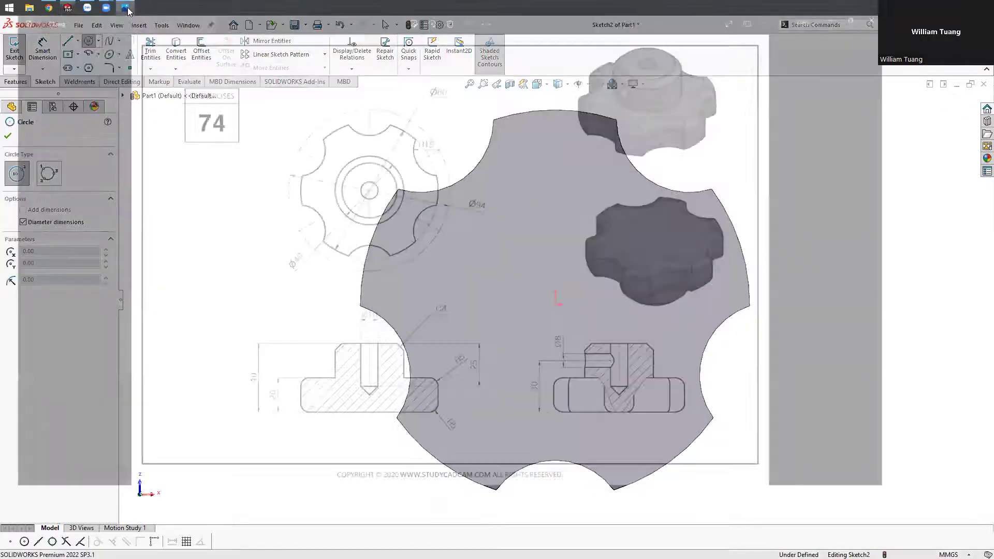
{"action": "left_click", "coordinate": [128, 10]}
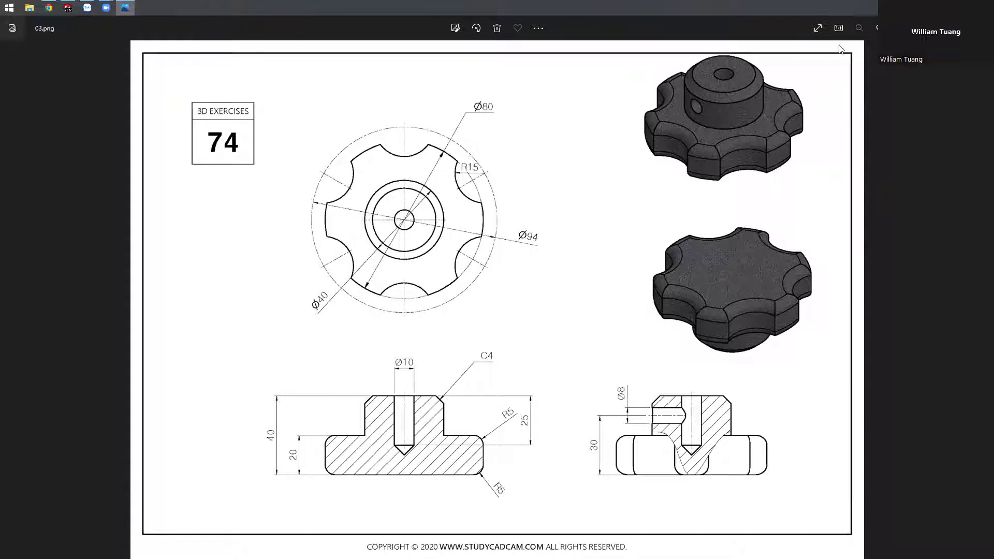
{"action": "key", "text": "alt+Tab"}
{"action": "left_click", "coordinate": [556, 303]}
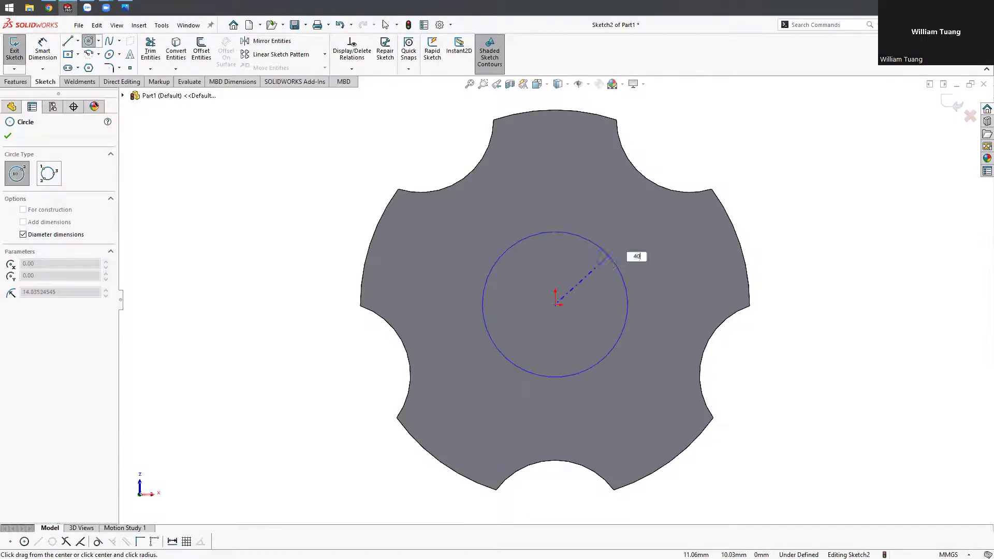
{"action": "key", "text": "Return"}
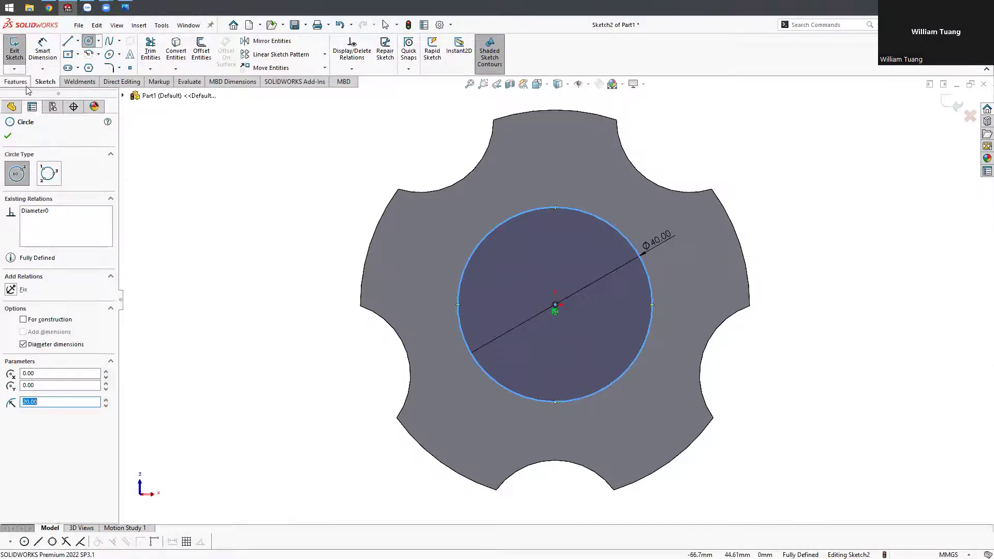
{"action": "left_click", "coordinate": [21, 82]}
{"action": "left_click", "coordinate": [19, 50]}
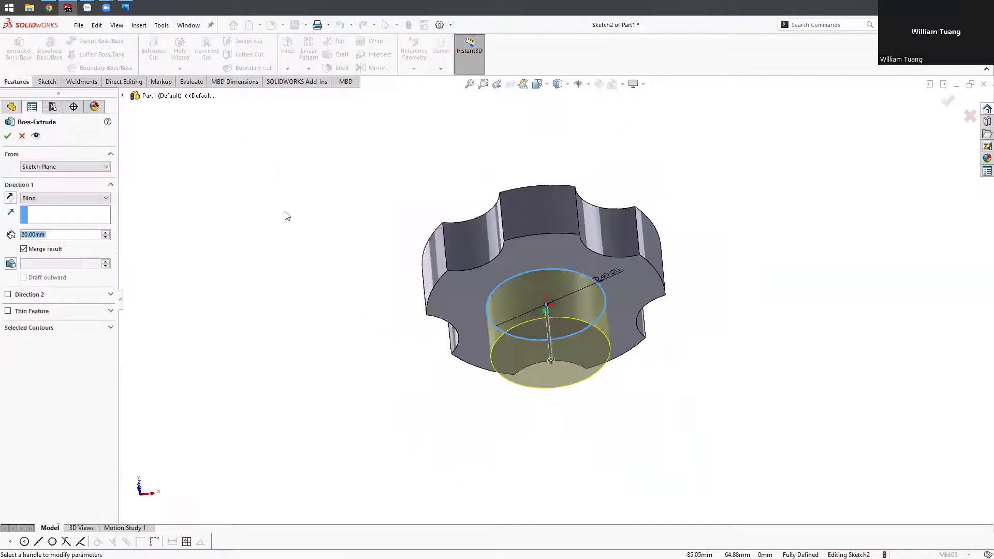
- Extrude the Ø40 hub 10 mm as Boss-Extrude2, then edit it to a greater height
{"action": "left_click", "coordinate": [104, 238]}
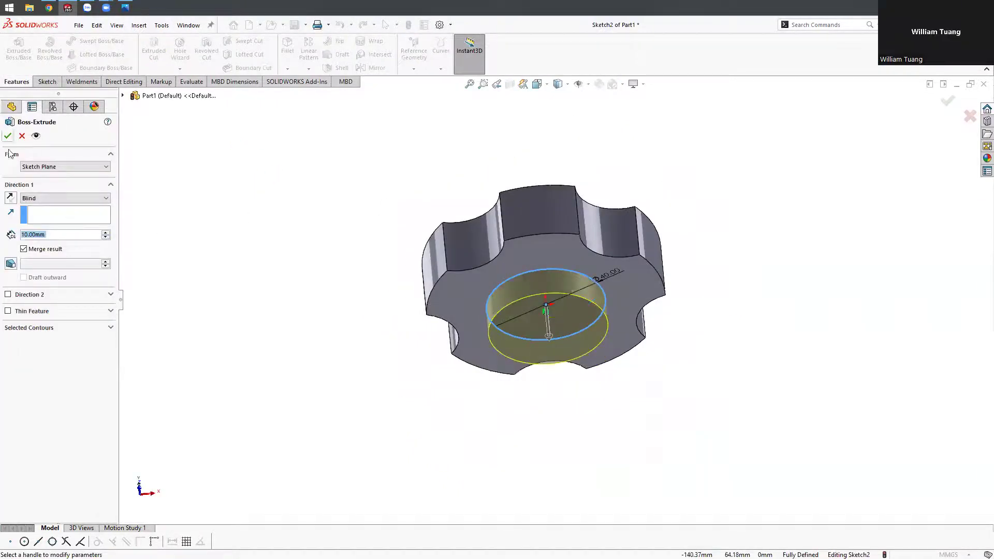
{"action": "left_click", "coordinate": [7, 135]}
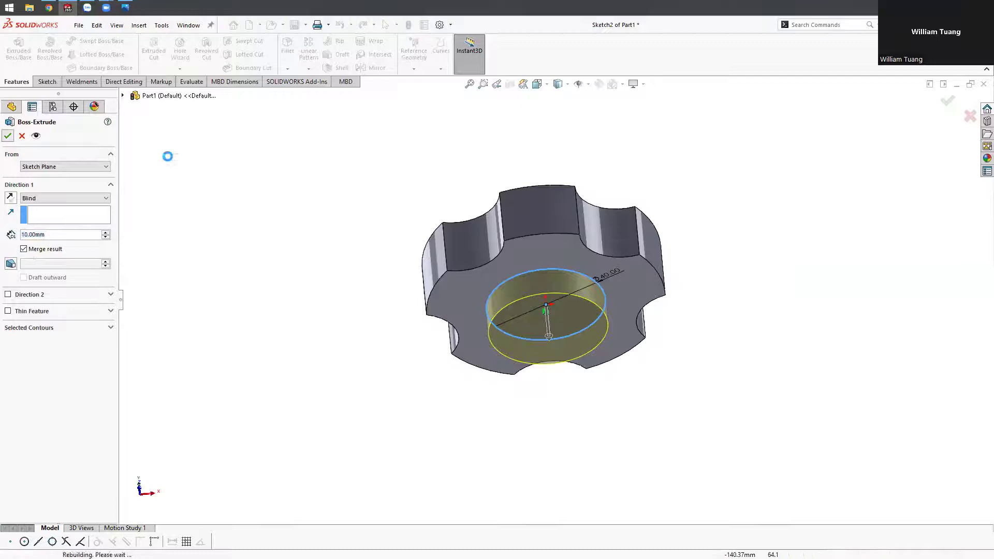
{"action": "left_click", "coordinate": [125, 6]}
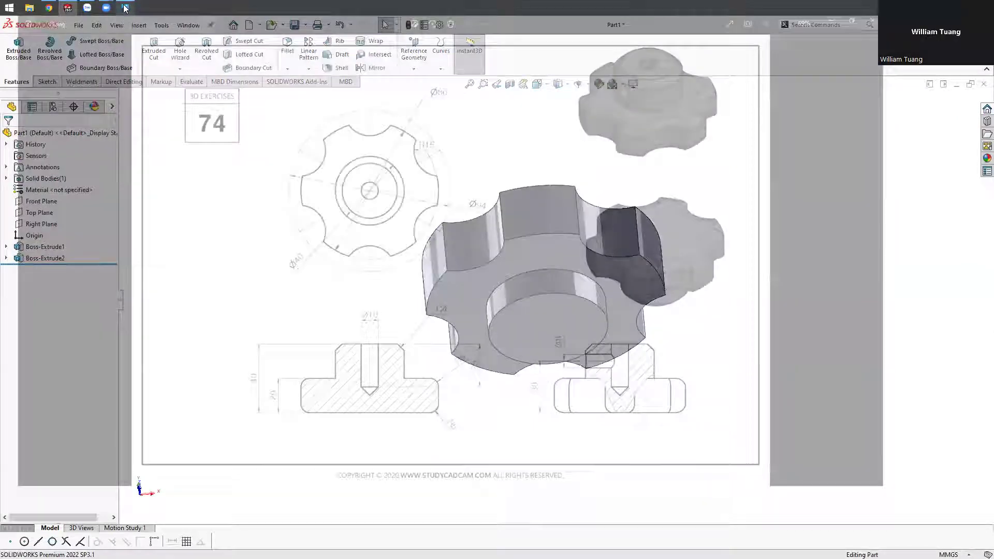
{"action": "left_click", "coordinate": [125, 9]}
{"action": "right_click", "coordinate": [45, 258]}
{"action": "left_click", "coordinate": [83, 218]}
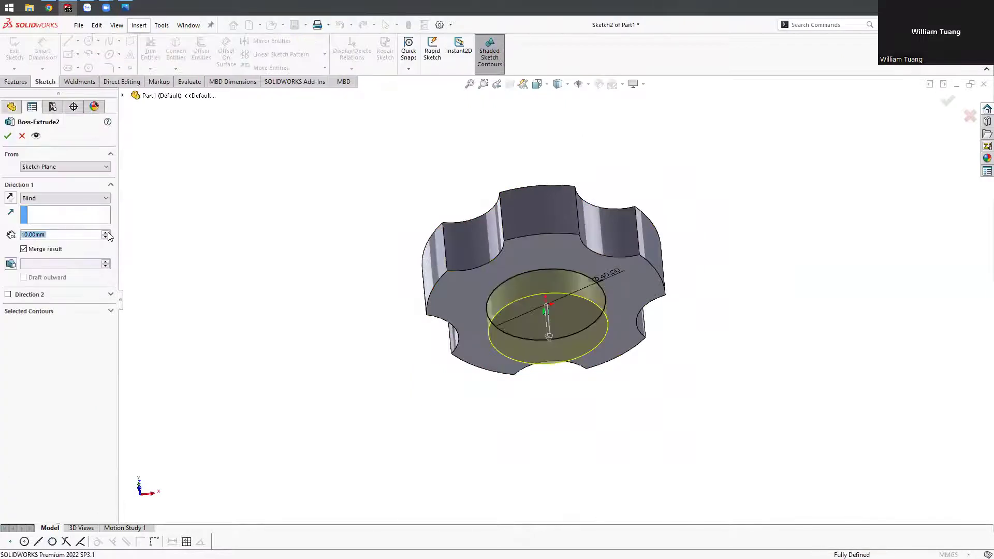
{"action": "left_click", "coordinate": [105, 233]}
{"action": "left_click", "coordinate": [8, 136]}
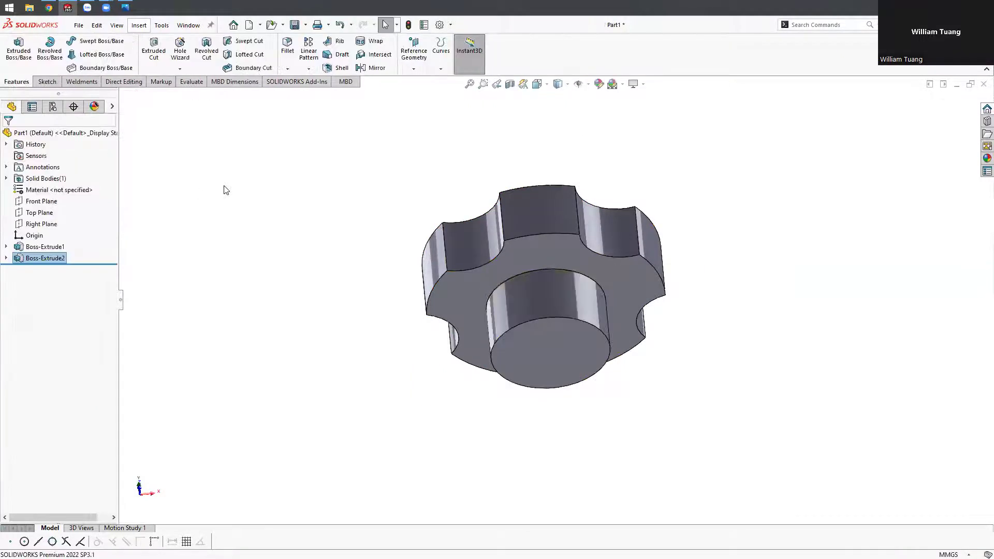
- Chamfer the hub's top circular edge 4 mm × 45° as Chamfer1, then recheck the drawing
{"action": "left_click", "coordinate": [288, 68]}
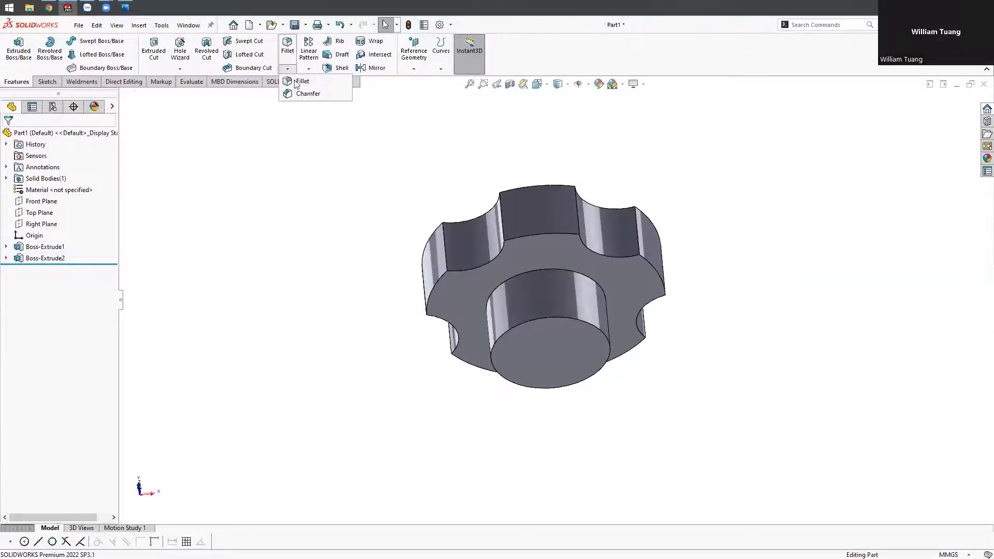
{"action": "left_click", "coordinate": [308, 94]}
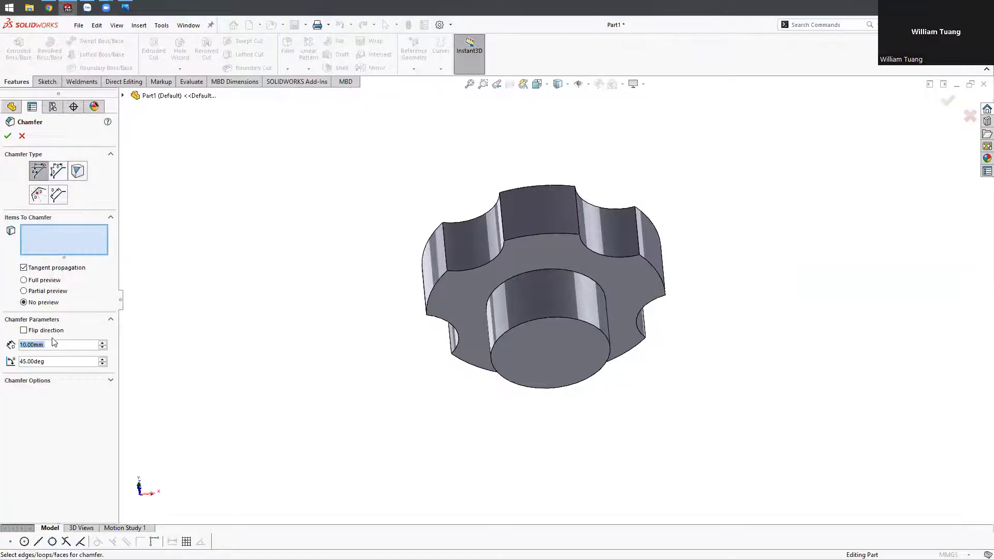
{"action": "type", "text": "4"}
{"action": "key", "text": "Return"}
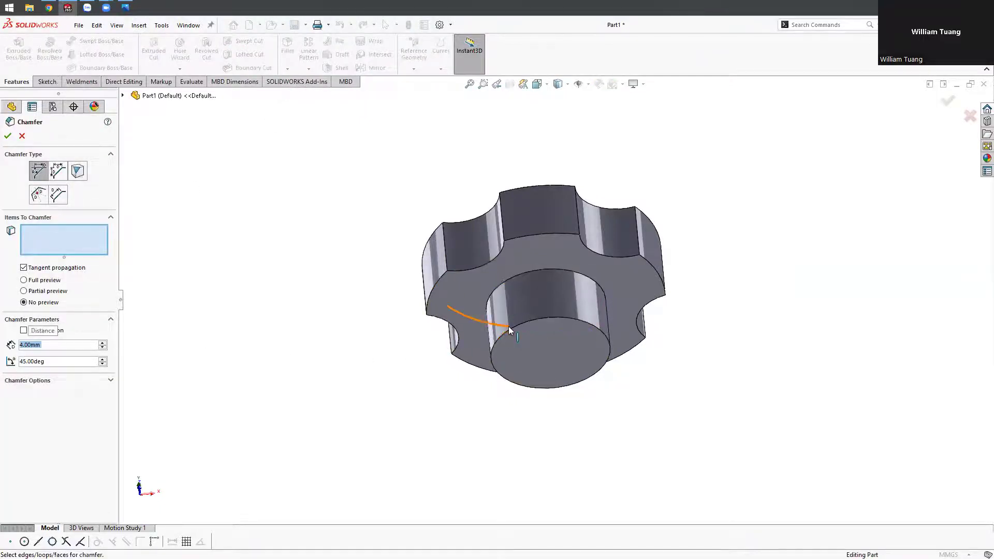
{"action": "left_click", "coordinate": [526, 326]}
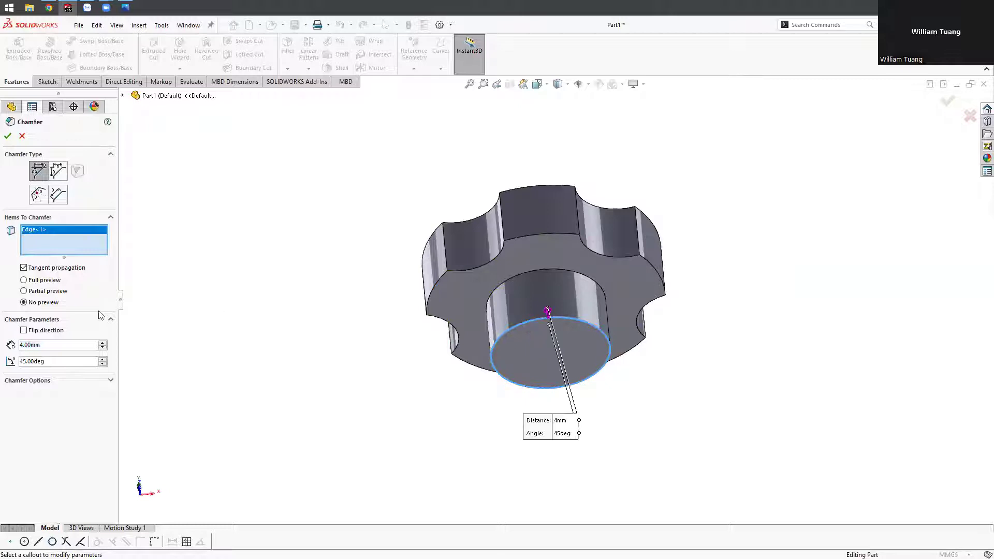
{"action": "left_click", "coordinate": [33, 282]}
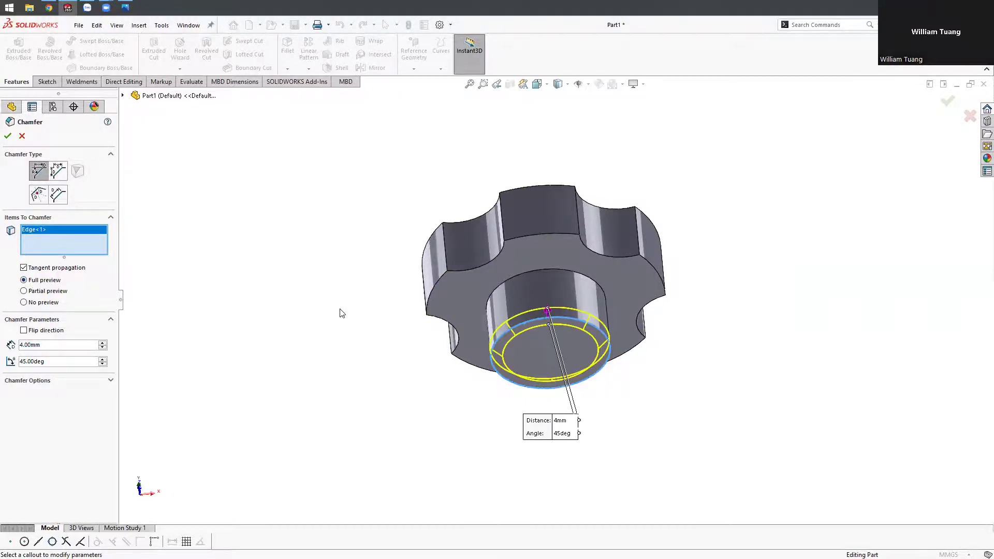
{"action": "middle_click_drag", "start_coordinate": [340, 312], "coordinate": [389, 300]}
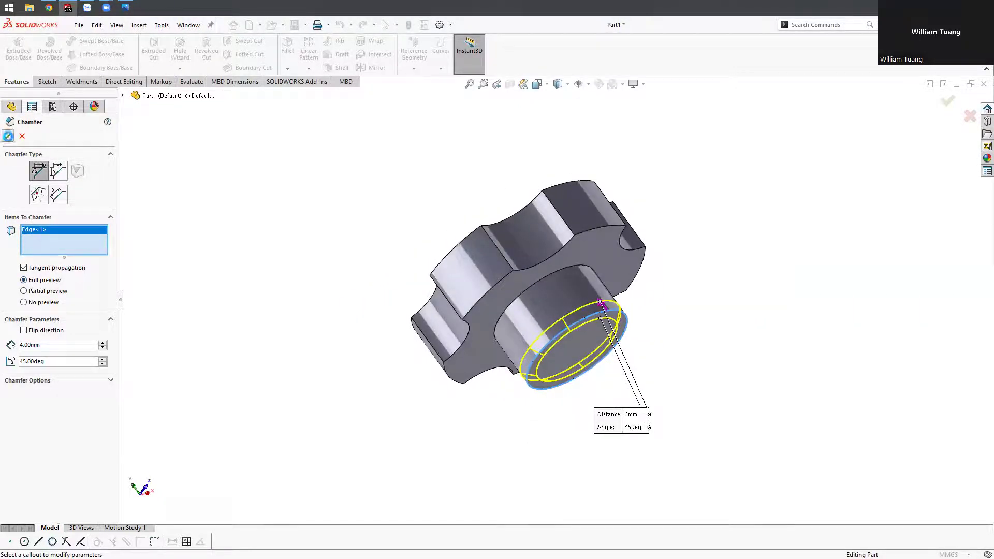
{"action": "key", "text": "Return"}
{"action": "mouse_move", "coordinate": [351, 215]}
{"action": "middle_mouse_down"}
{"action": "mouse_move", "coordinate": [414, 177]}
{"action": "mouse_move", "coordinate": [315, 209]}
{"action": "mouse_move", "coordinate": [259, 343]}
{"action": "mouse_move", "coordinate": [221, 329]}
{"action": "mouse_move", "coordinate": [266, 191]}
{"action": "middle_mouse_up"}
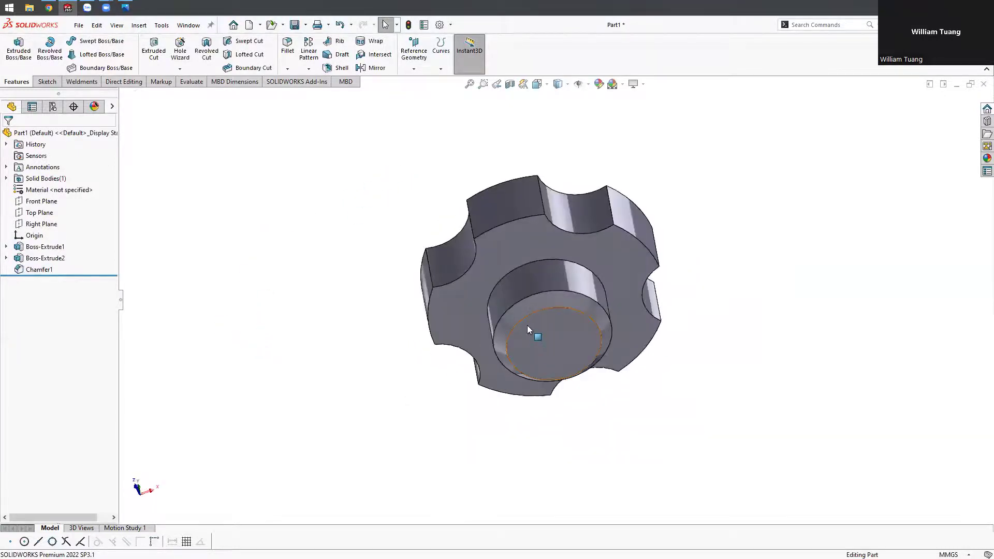
{"action": "left_click", "coordinate": [125, 9]}
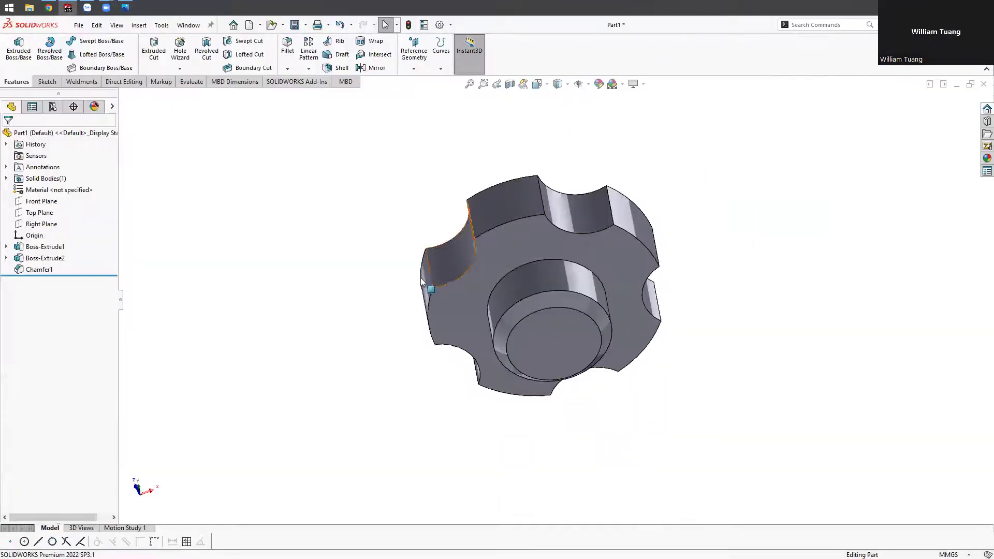
{"action": "mouse_move", "coordinate": [539, 205]}
{"action": "middle_mouse_down"}
{"action": "mouse_move", "coordinate": [356, 196]}
{"action": "mouse_move", "coordinate": [311, 213]}
{"action": "middle_mouse_up"}
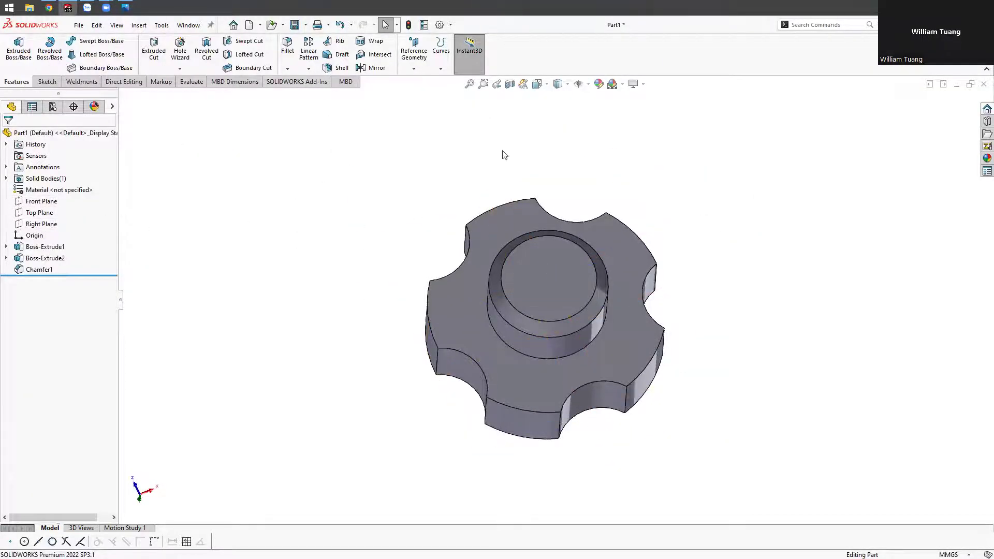
{"action": "left_click", "coordinate": [47, 226]}
{"action": "mouse_move", "coordinate": [308, 211]}
{"action": "middle_mouse_down"}
{"action": "mouse_move", "coordinate": [308, 202]}
{"action": "mouse_move", "coordinate": [446, 231]}
{"action": "middle_mouse_up"}
{"action": "key", "text": "Up"}
{"action": "key", "text": "Up"}
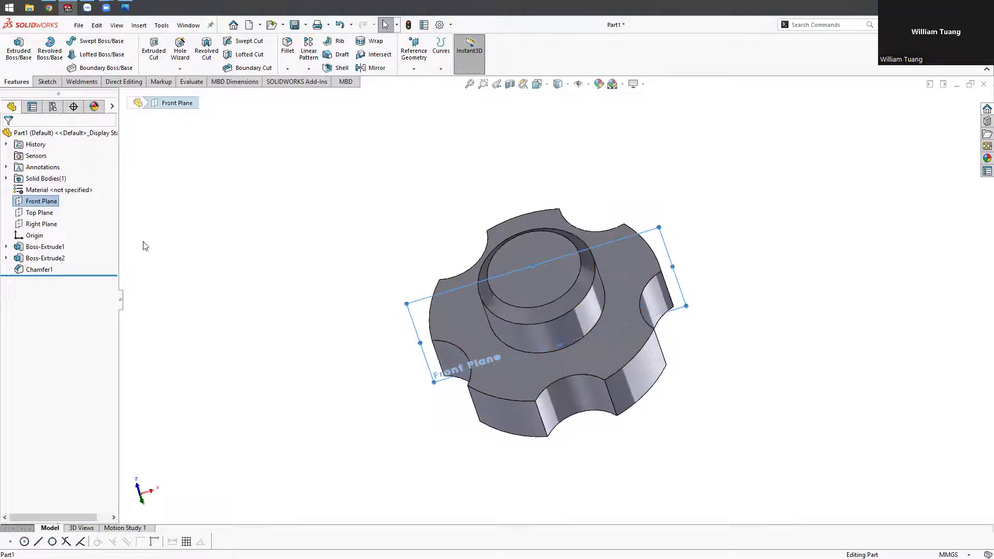
- On the Front Plane, draw a closed four-line profile with a slanted top along the centre axis
{"action": "left_click", "coordinate": [48, 200]}
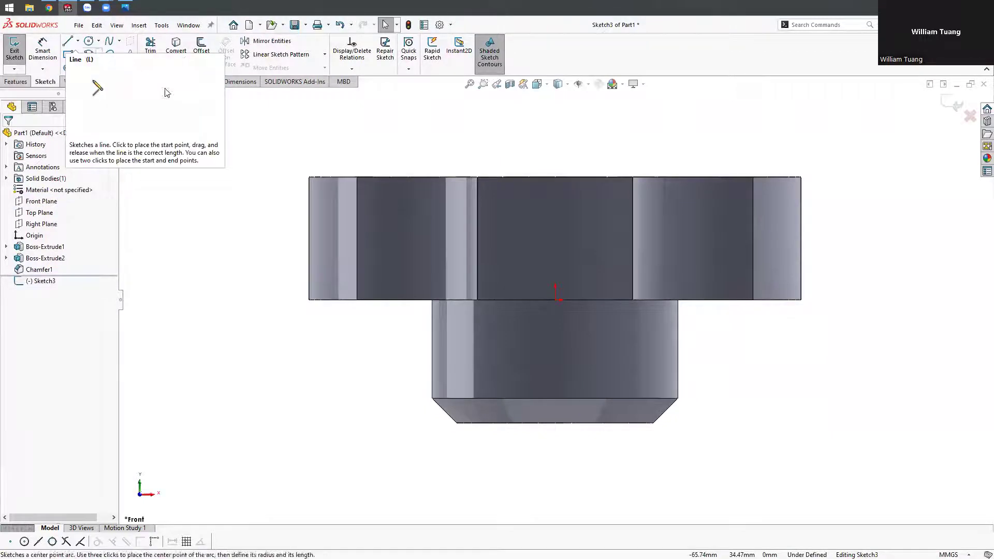
{"action": "left_click", "coordinate": [69, 43]}
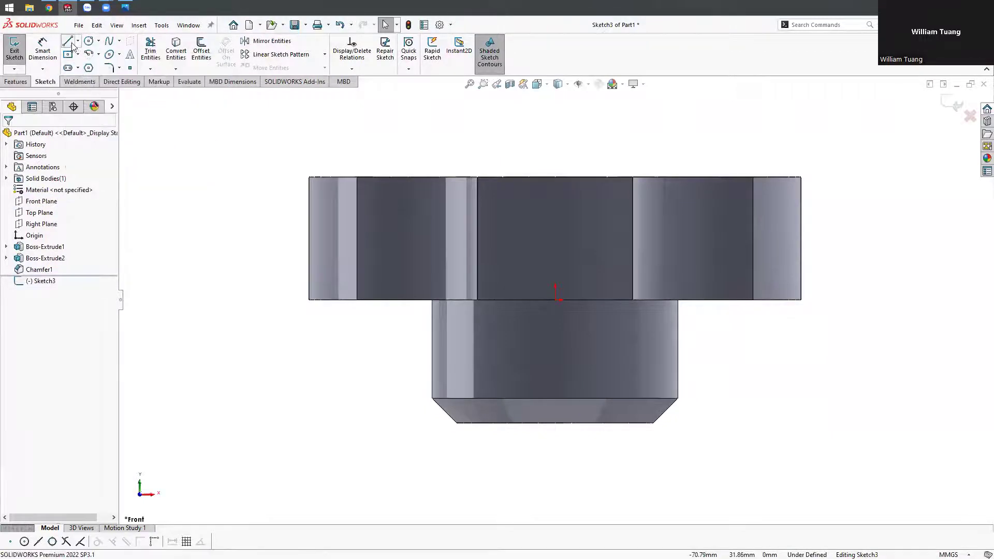
{"action": "left_click", "coordinate": [555, 423]}
{"action": "left_click", "coordinate": [555, 258]}
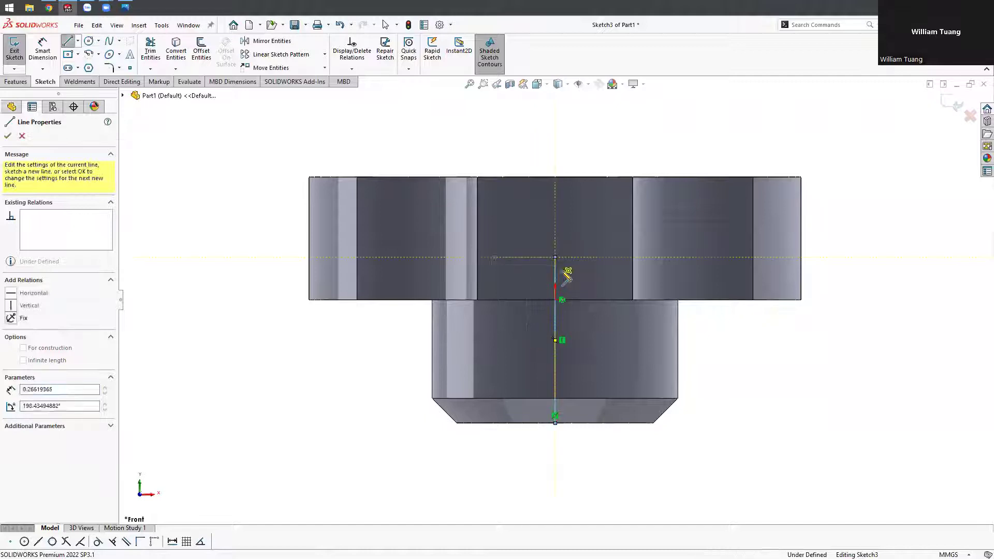
{"action": "left_click", "coordinate": [577, 280]}
{"action": "left_click", "coordinate": [577, 423]}
{"action": "right_click", "coordinate": [569, 436]}
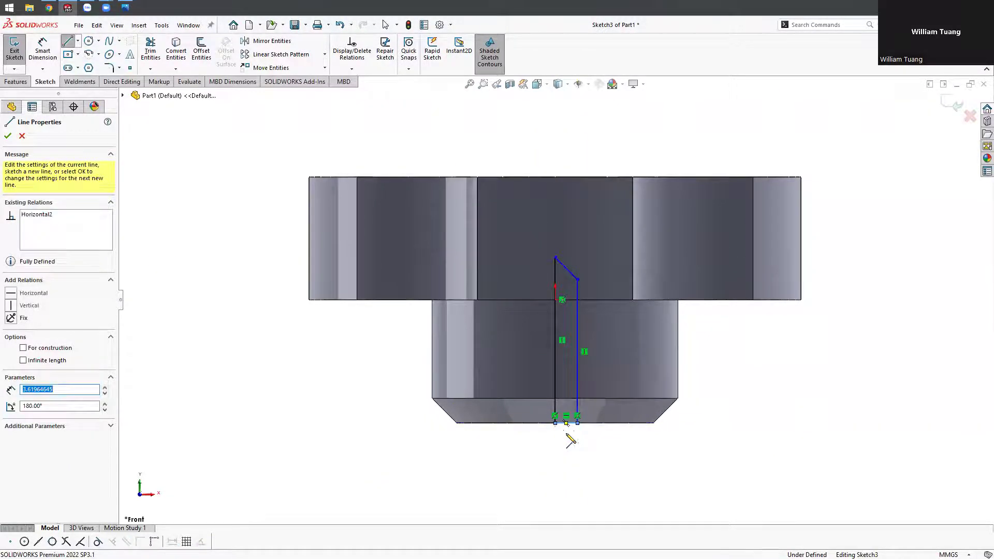
{"action": "key", "text": "Escape"}
{"action": "left_click", "coordinate": [134, 6]}
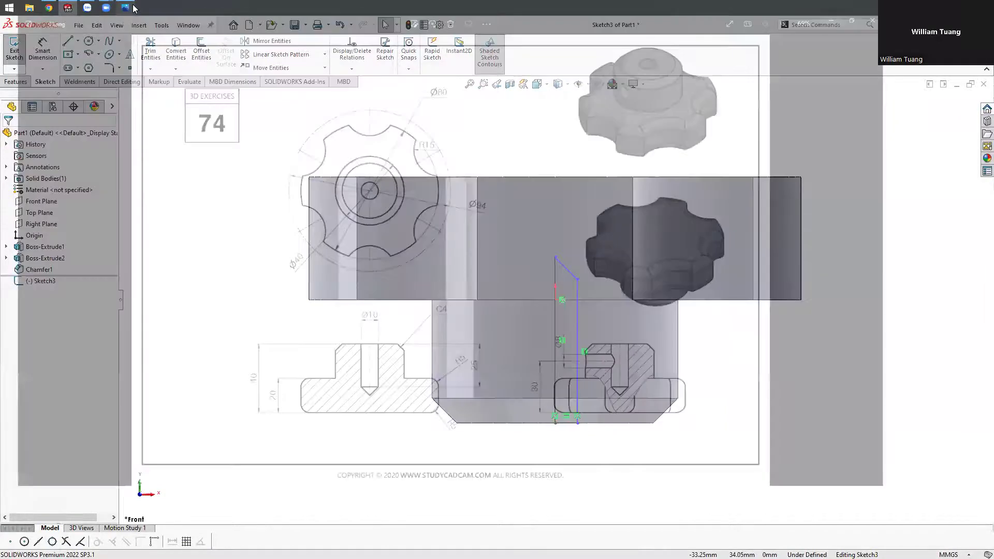
{"action": "key", "text": "alt+Tab"}
- Dimension the profile's right line 25 mm tall and its width 5 mm from the centre line
{"action": "key", "text": "d"}
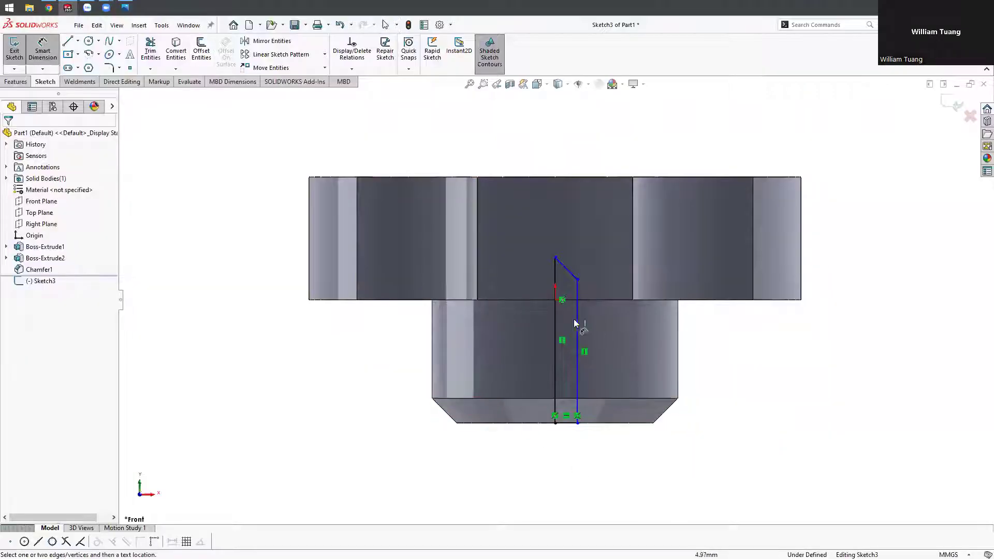
{"action": "left_click", "coordinate": [579, 330]}
{"action": "left_click", "coordinate": [616, 334]}
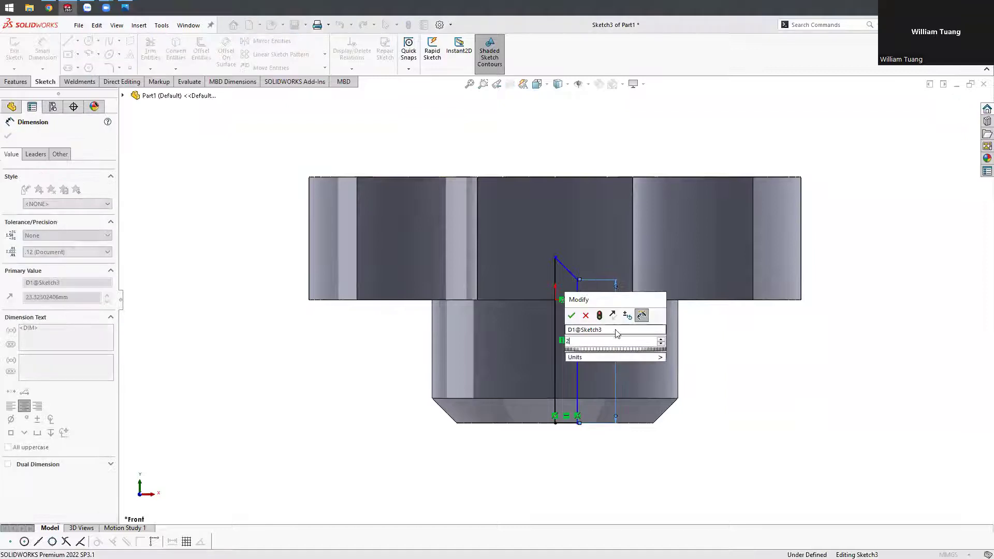
{"action": "type", "text": "25"}
{"action": "key", "text": "Return"}
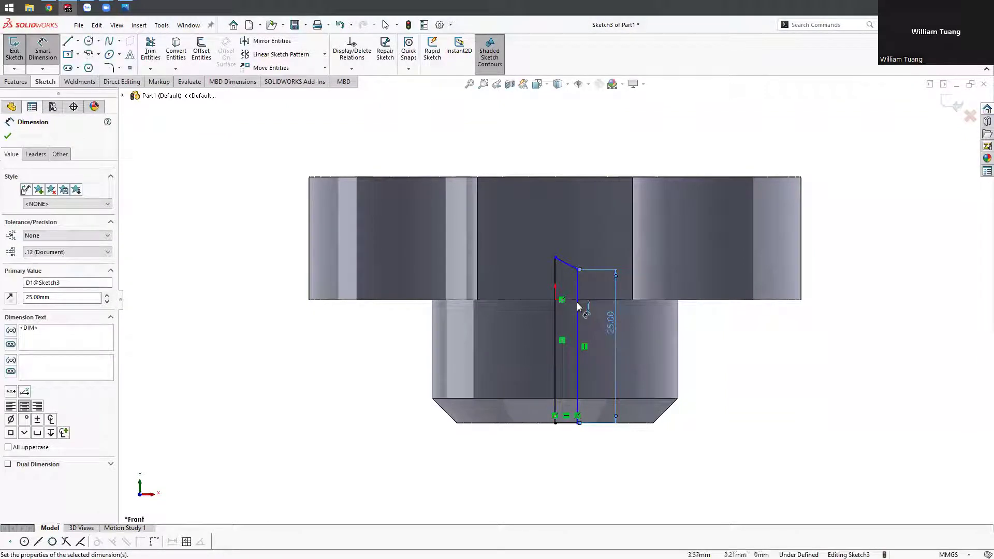
{"action": "left_click", "coordinate": [578, 310]}
{"action": "left_click", "coordinate": [555, 324]}
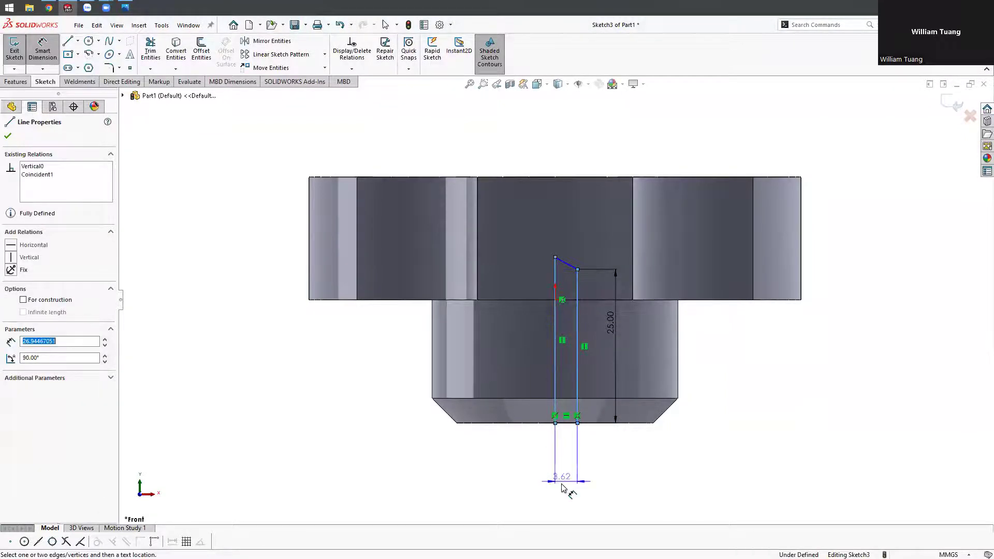
{"action": "left_click", "coordinate": [567, 462]}
{"action": "type", "text": "5"}
{"action": "key", "text": "Return"}
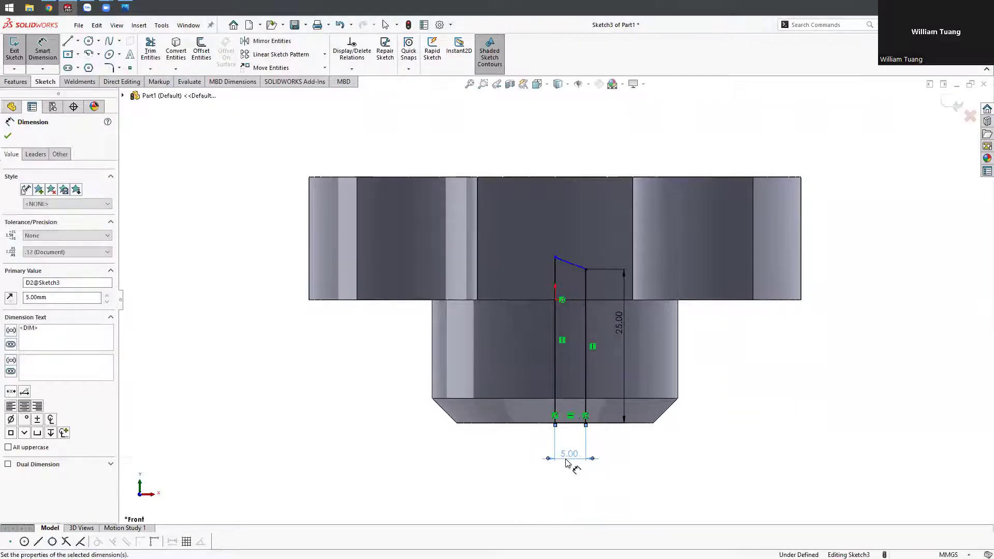
- Add a 59° angle between the slanted top line and the centre line
{"action": "left_click", "coordinate": [131, 8]}
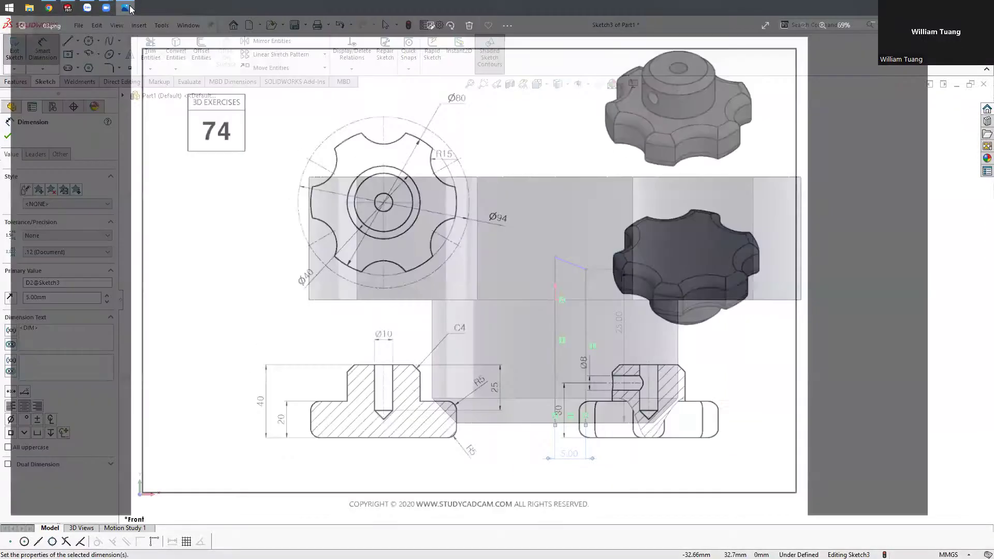
{"action": "left_click", "coordinate": [558, 261]}
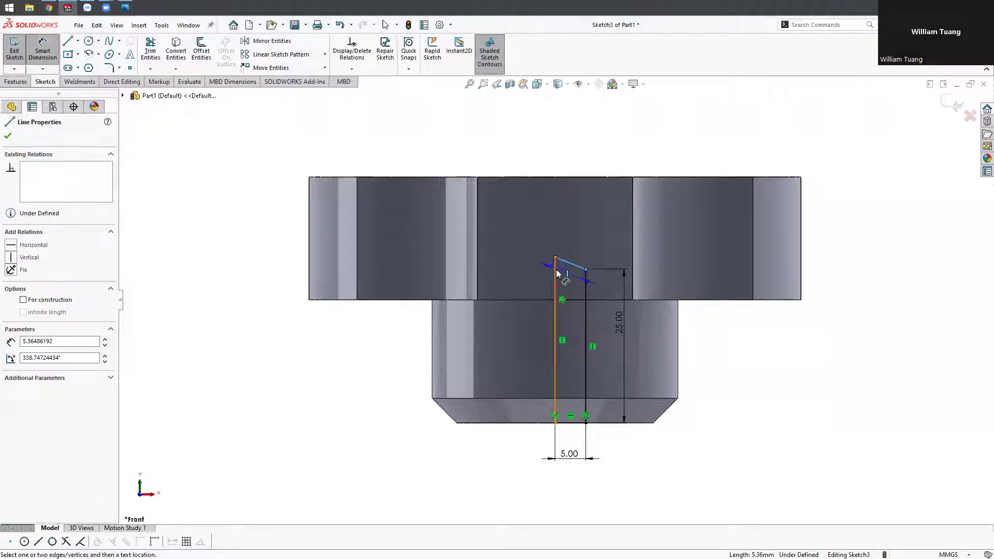
{"action": "left_click", "coordinate": [556, 273]}
{"action": "left_click", "coordinate": [572, 283]}
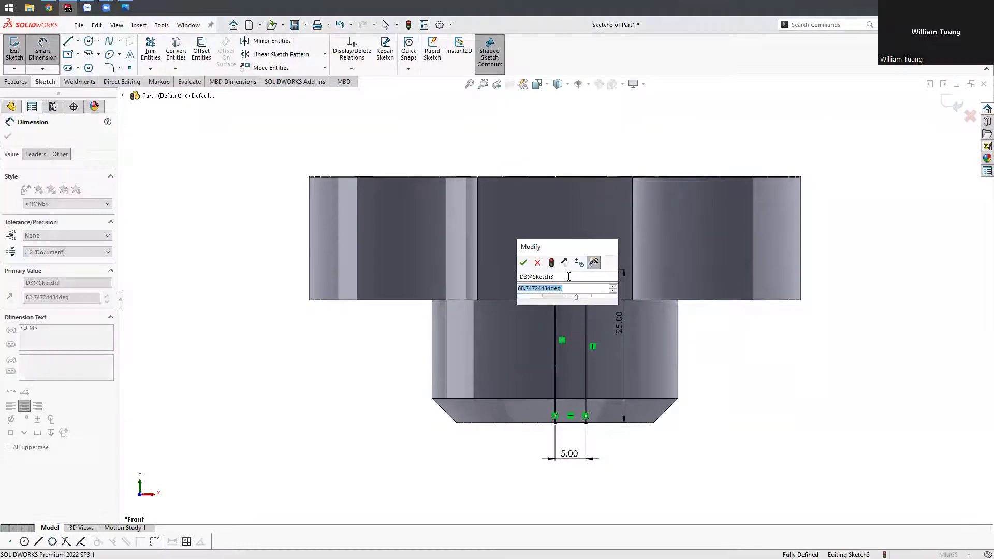
{"action": "type", "text": "11"}
{"action": "key", "text": "BackSpace"}
{"action": "key", "text": "BackSpace"}
{"action": "type", "text": "59"}
{"action": "key", "text": "Return"}
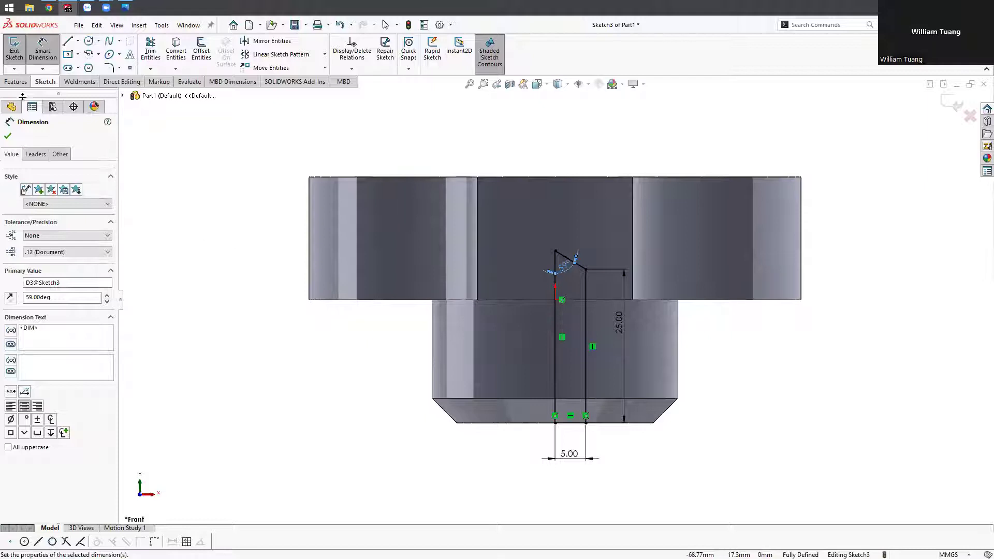
{"action": "left_click", "coordinate": [16, 81]}
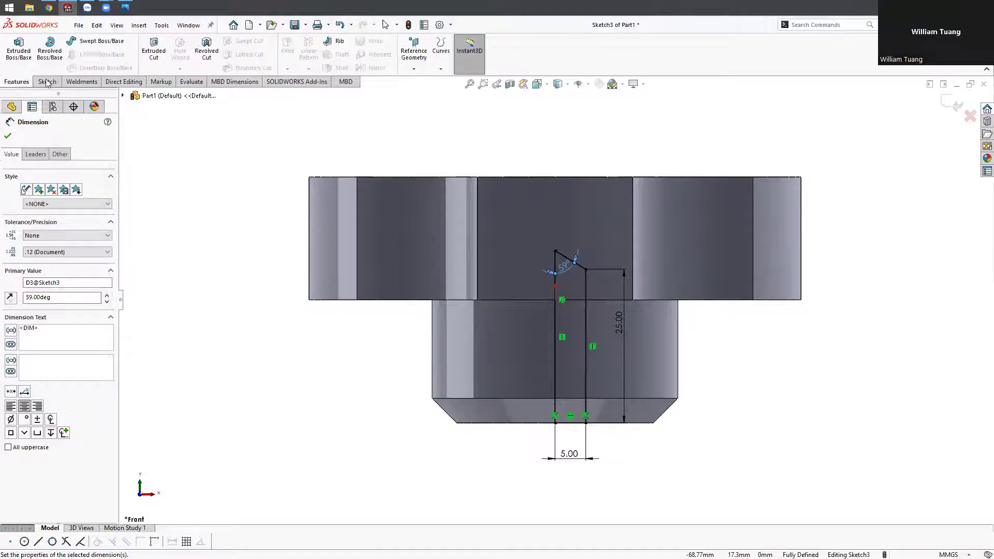
- Revolve-cut Sketch3 360° about centre line Line1 to bore the hub's central hole
{"action": "left_click", "coordinate": [213, 56]}
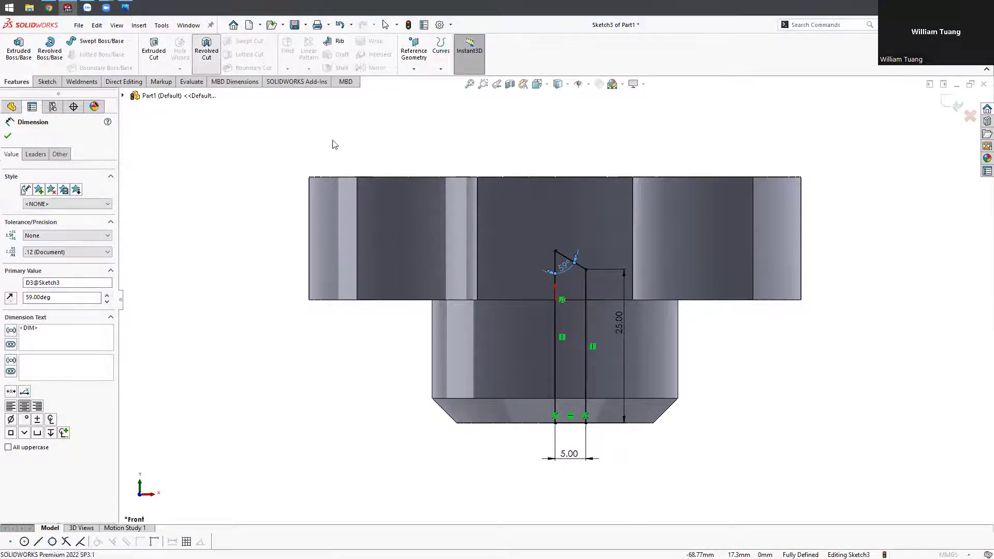
{"action": "left_click", "coordinate": [554, 335]}
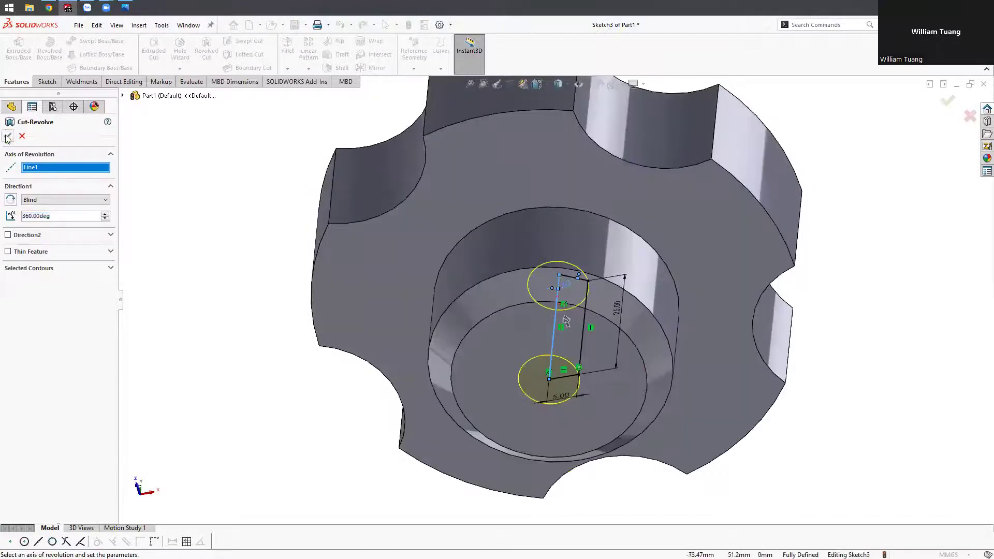
{"action": "left_click", "coordinate": [8, 137]}
{"action": "scroll", "coordinate": [342, 254], "scroll_direction": "up", "scroll_amount": 3}
{"action": "mouse_move", "coordinate": [342, 254]}
{"action": "middle_mouse_down"}
{"action": "mouse_move", "coordinate": [332, 318]}
{"action": "mouse_move", "coordinate": [386, 213]}
{"action": "mouse_move", "coordinate": [360, 216]}
{"action": "mouse_move", "coordinate": [332, 73]}
{"action": "mouse_move", "coordinate": [349, 114]}
{"action": "mouse_move", "coordinate": [349, 155]}
{"action": "middle_mouse_up"}
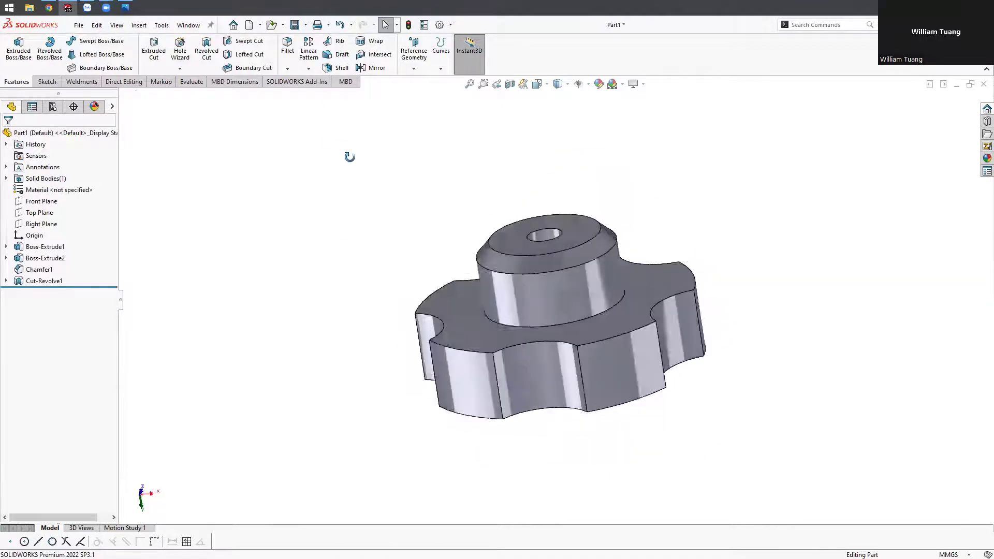
- Orbit the bored knob and compare it with the reference drawing
{"action": "left_click", "coordinate": [45, 202]}
{"action": "middle_click_drag", "start_coordinate": [351, 251], "coordinate": [569, 284]}
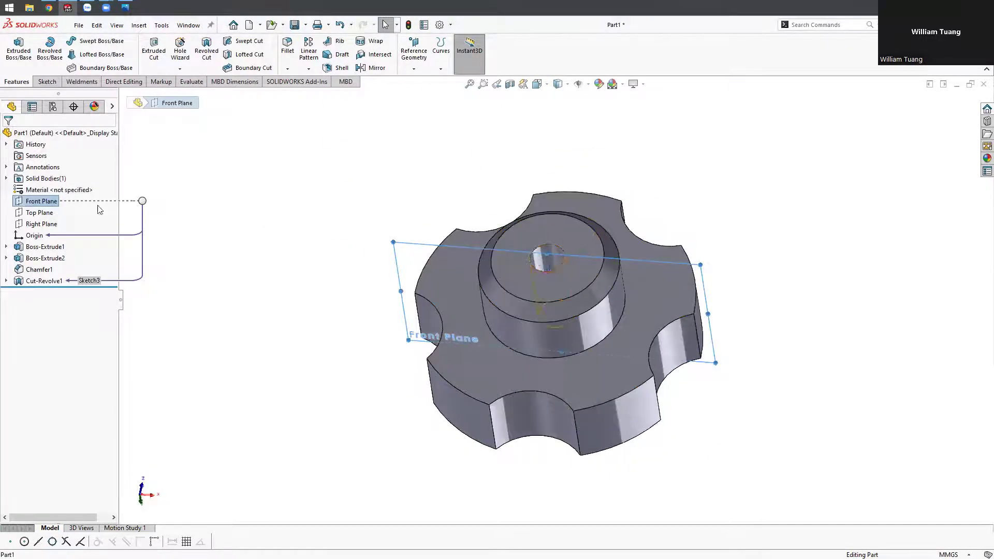
{"action": "left_click", "coordinate": [125, 8]}
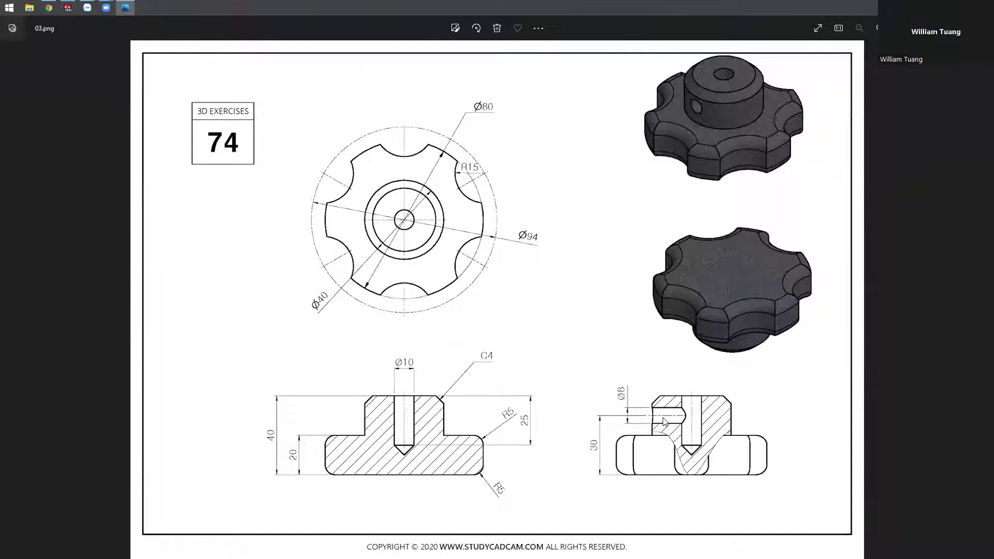
{"action": "key", "text": "alt+Tab"}
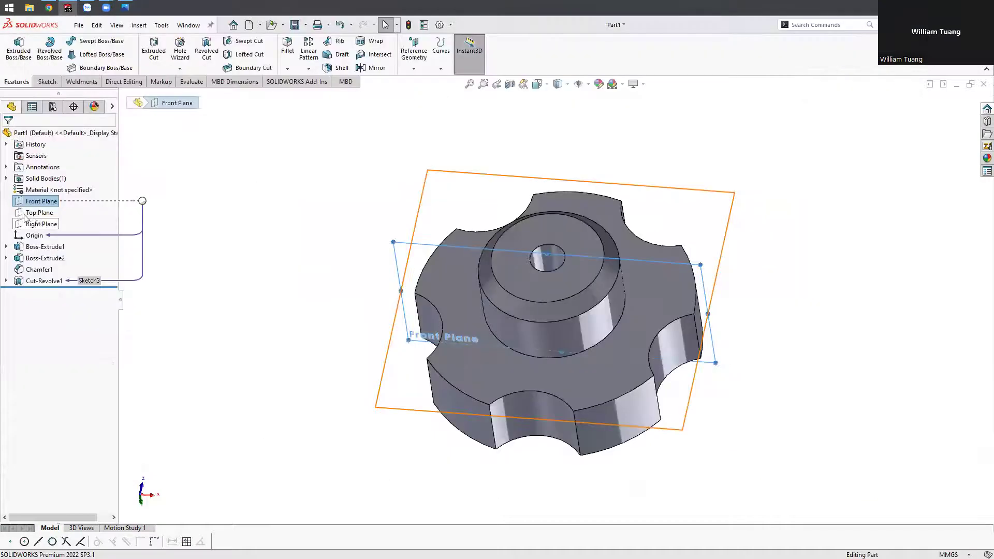
- Select the Front Plane and start a new sketch on it
{"action": "left_click", "coordinate": [38, 224]}
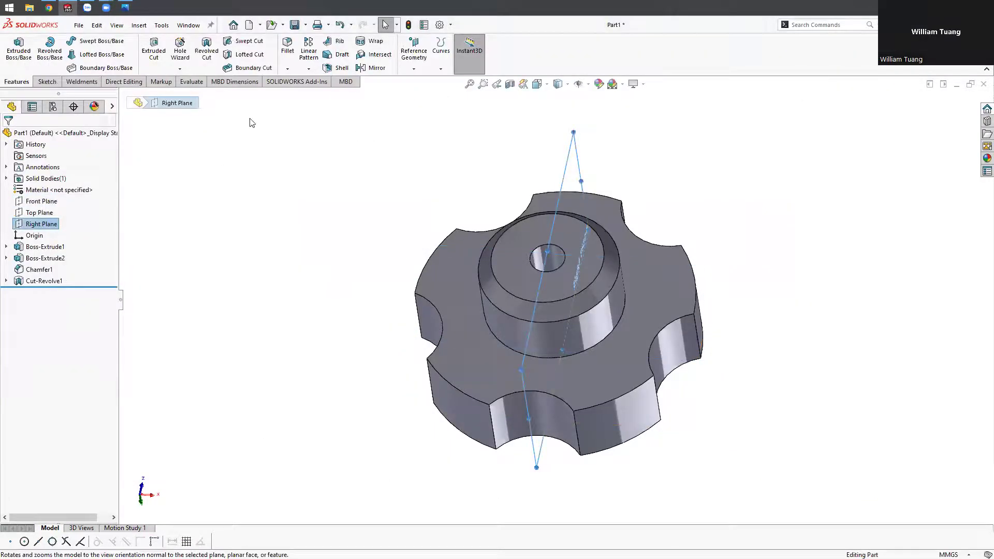
{"action": "left_click", "coordinate": [281, 193]}
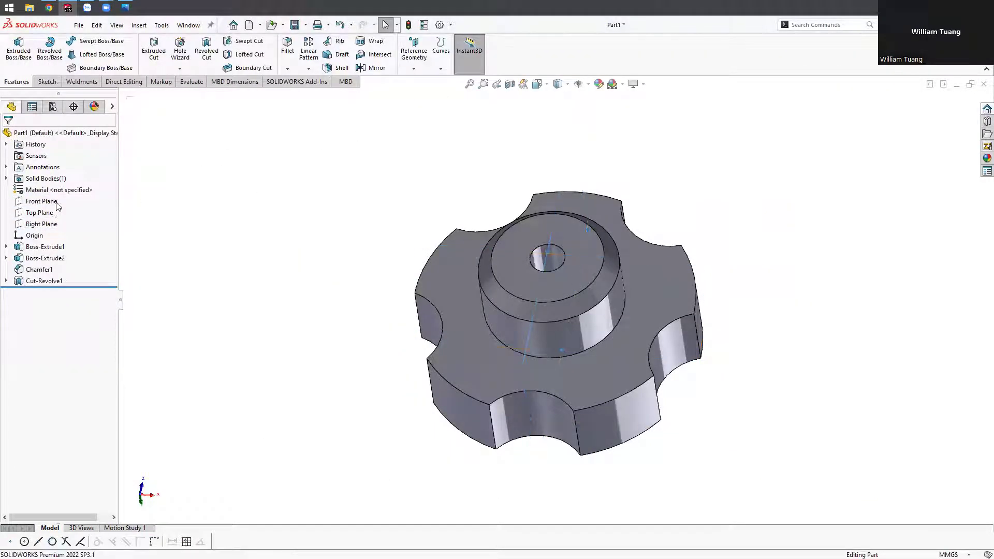
{"action": "left_click", "coordinate": [50, 201]}
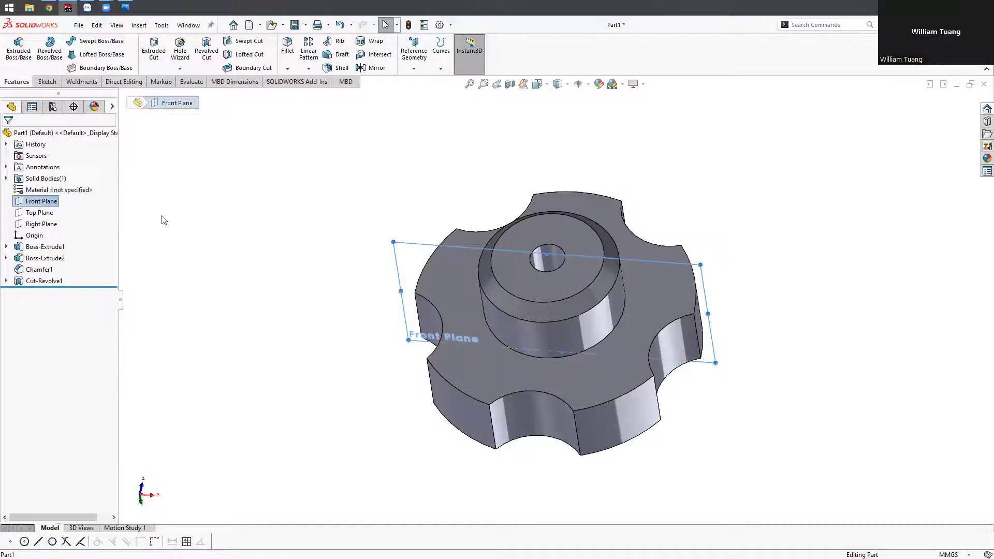
{"action": "left_click", "coordinate": [261, 215]}
{"action": "left_click", "coordinate": [46, 201]}
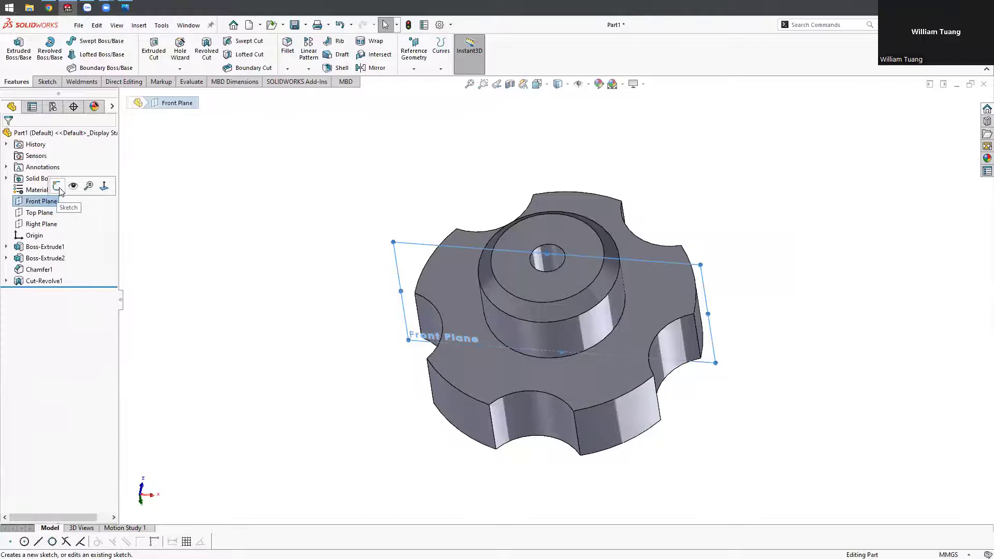
{"action": "left_click", "coordinate": [58, 187]}
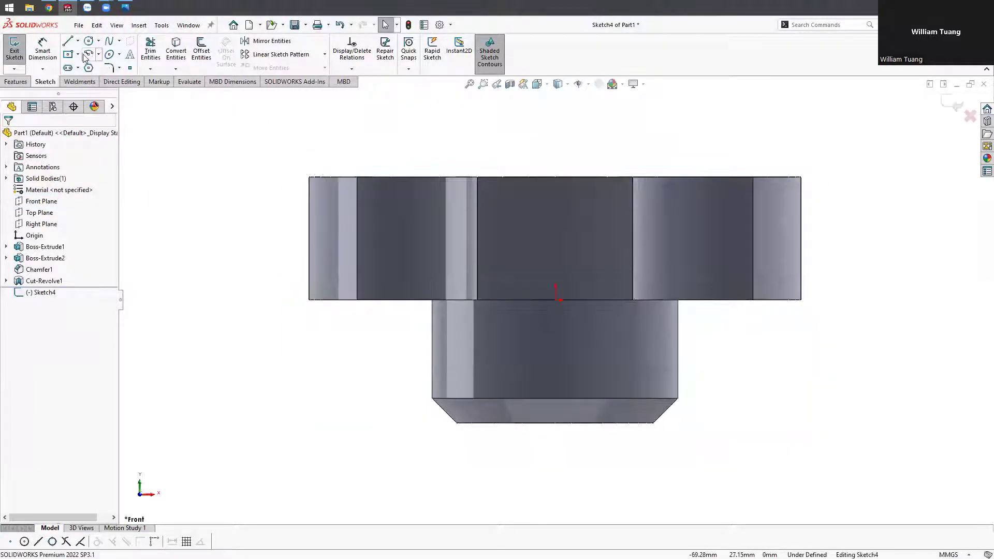
- Draw a closed four-line slot outline with a slanted end on the lower boss, then recheck the reference
{"action": "left_click", "coordinate": [69, 41]}
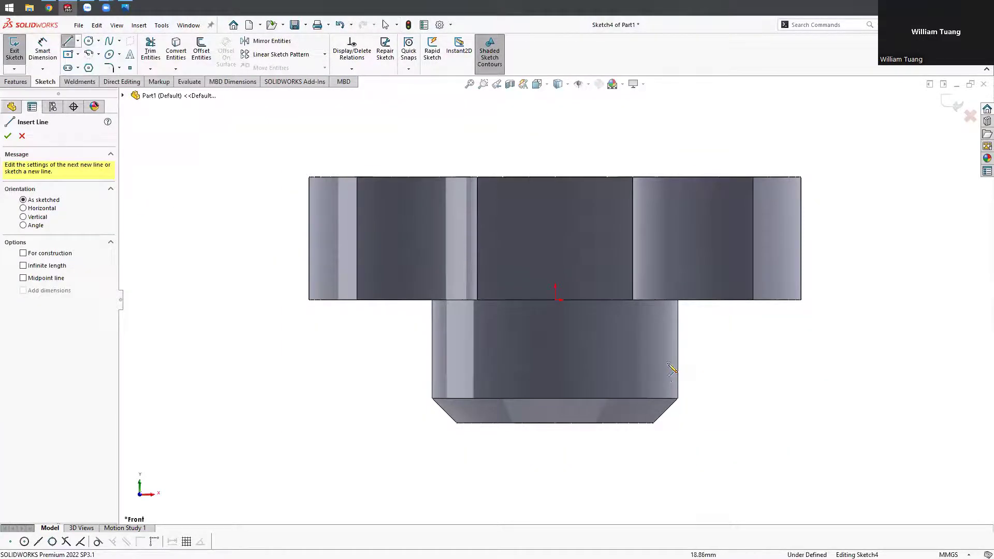
{"action": "left_click", "coordinate": [126, 7]}
{"action": "left_click", "coordinate": [126, 7]}
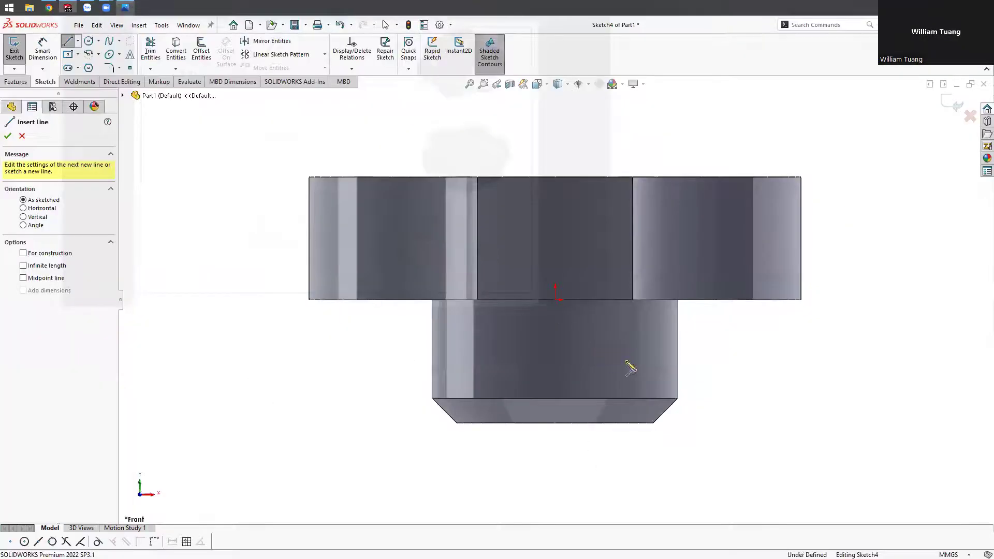
{"action": "left_click", "coordinate": [677, 364]}
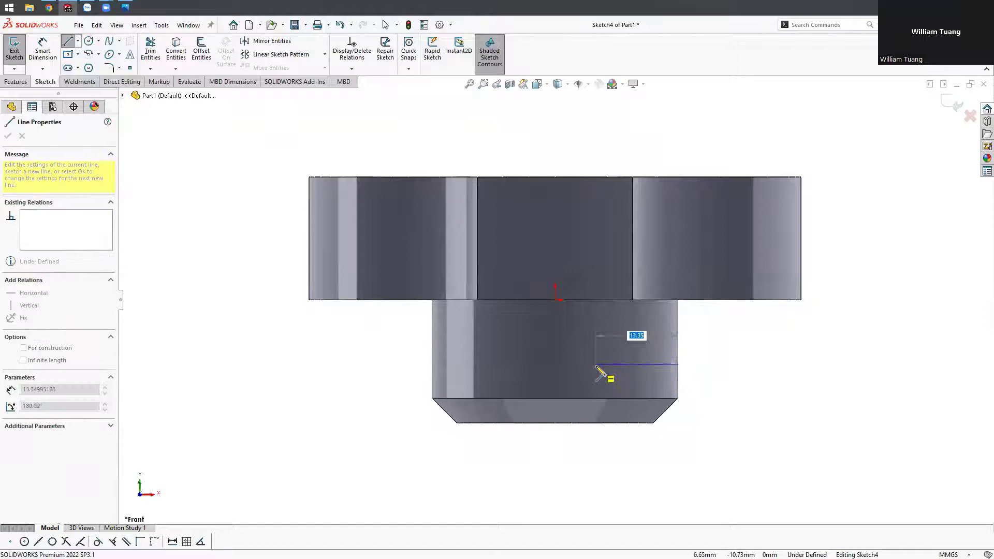
{"action": "left_click", "coordinate": [570, 351]}
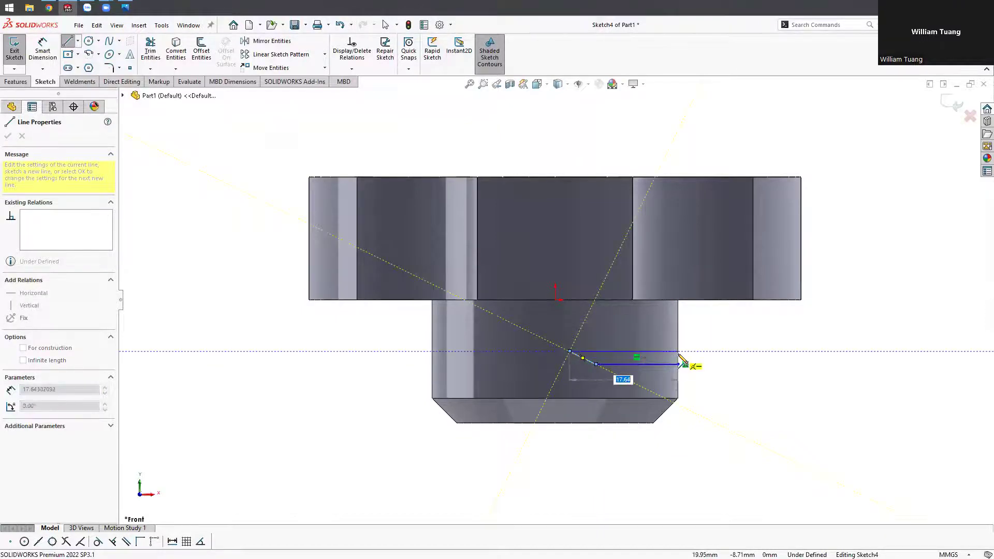
{"action": "scroll", "coordinate": [678, 350], "scroll_direction": "down", "scroll_amount": 2}
{"action": "left_click", "coordinate": [654, 341]}
{"action": "left_click", "coordinate": [654, 364]}
{"action": "key", "text": "Escape"}
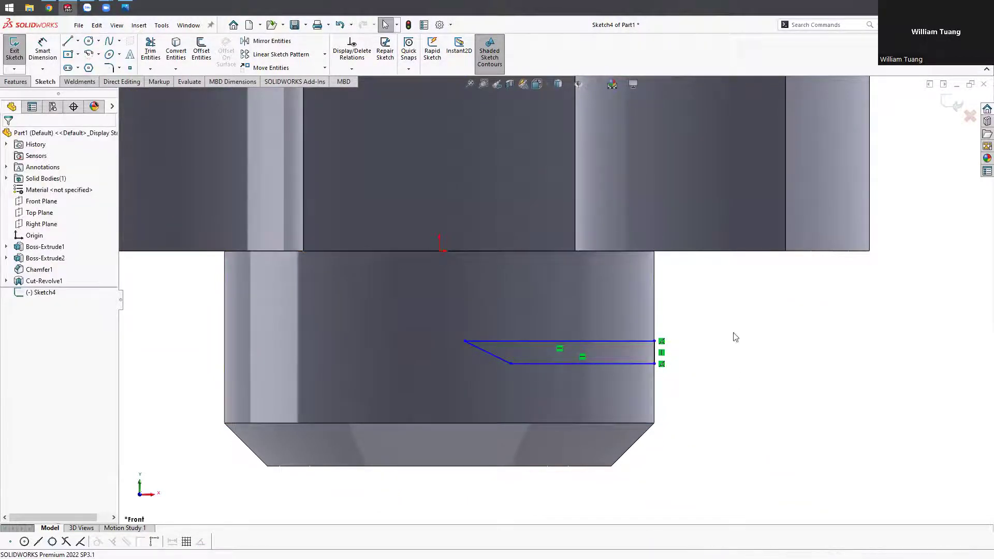
{"action": "key", "text": "d"}
{"action": "left_click", "coordinate": [130, 9]}
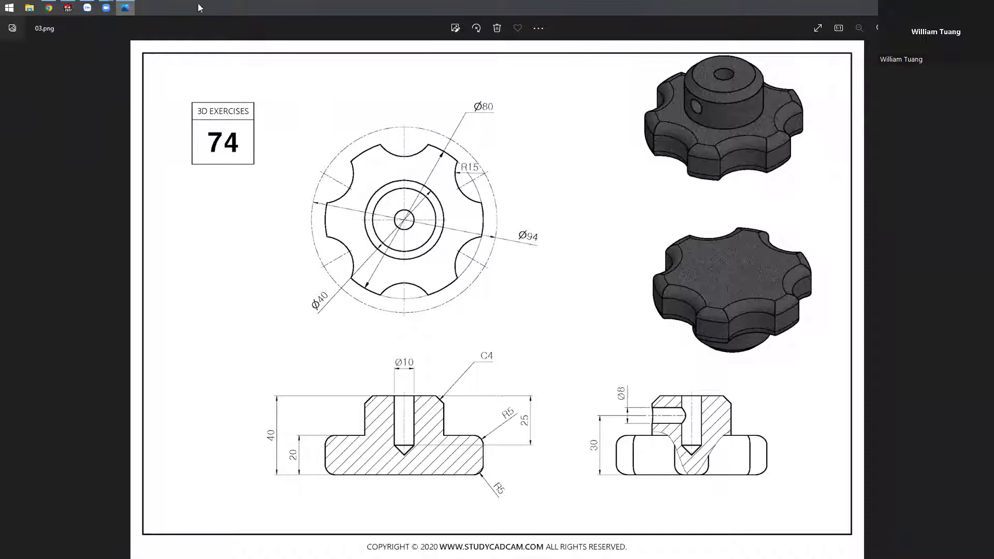
- Switch to Hidden Lines Visible and drag the slanted line's lower corner onto the bore's hidden edge
{"action": "left_click", "coordinate": [129, 10]}
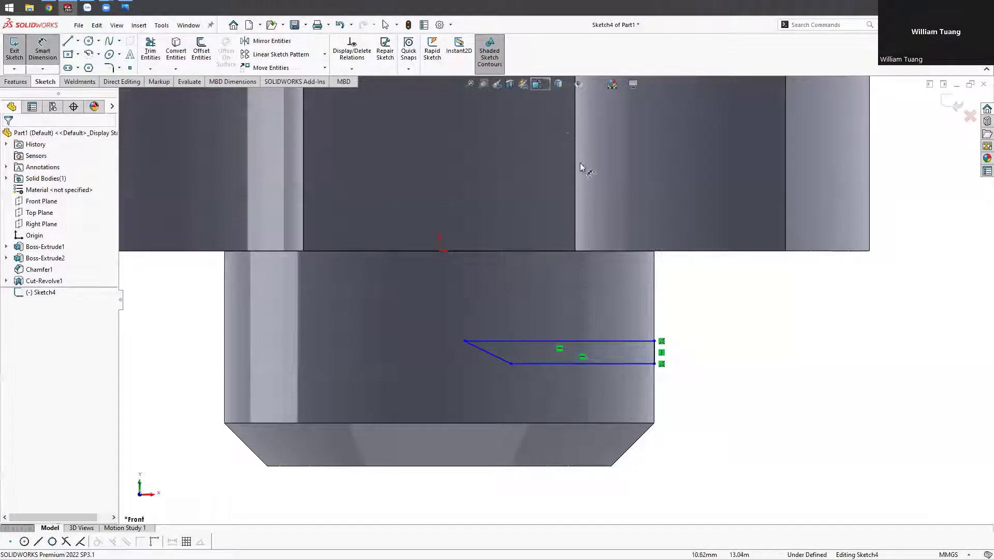
{"action": "scroll", "coordinate": [595, 207], "scroll_direction": "up", "scroll_amount": 2}
{"action": "scroll", "coordinate": [559, 111], "scroll_direction": "down", "scroll_amount": 2}
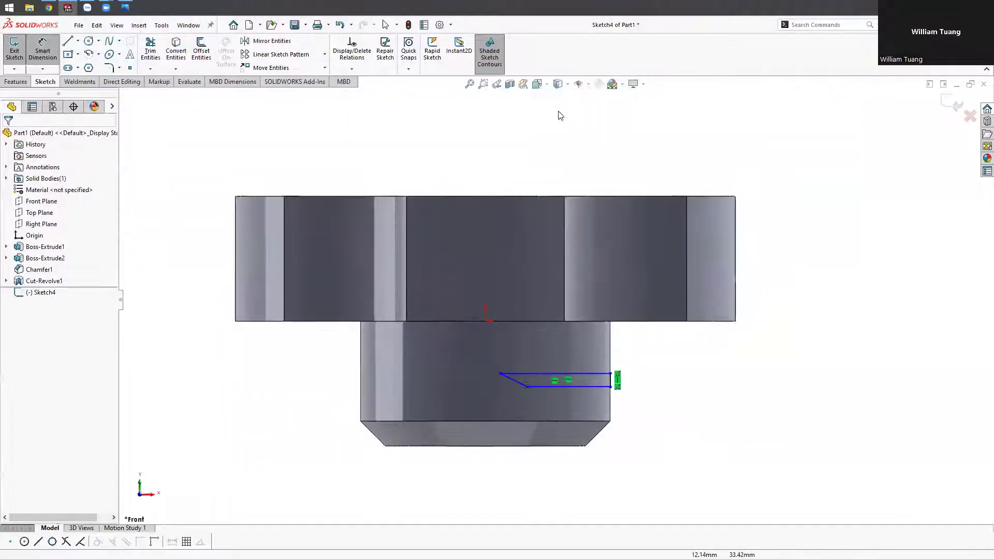
{"action": "left_click", "coordinate": [569, 87]}
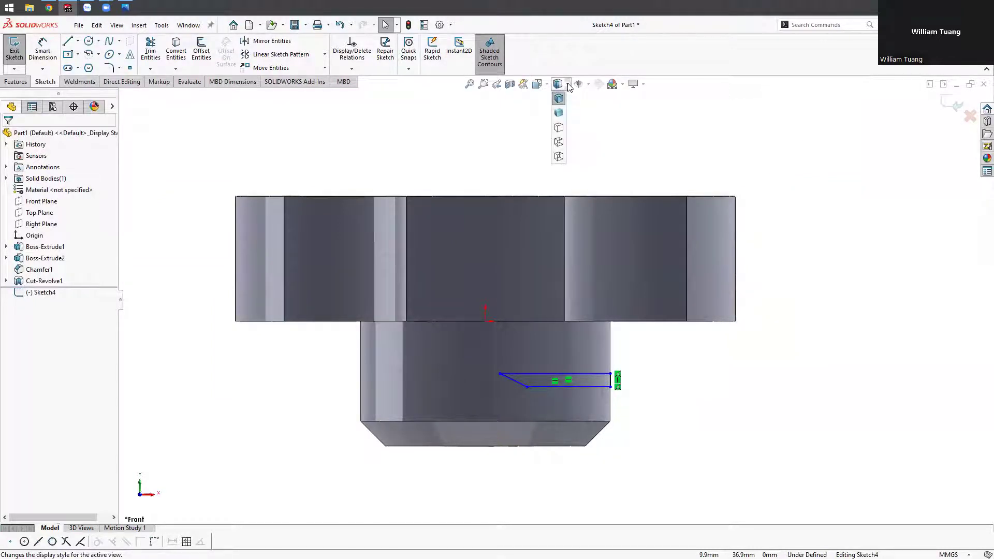
{"action": "left_click", "coordinate": [559, 142]}
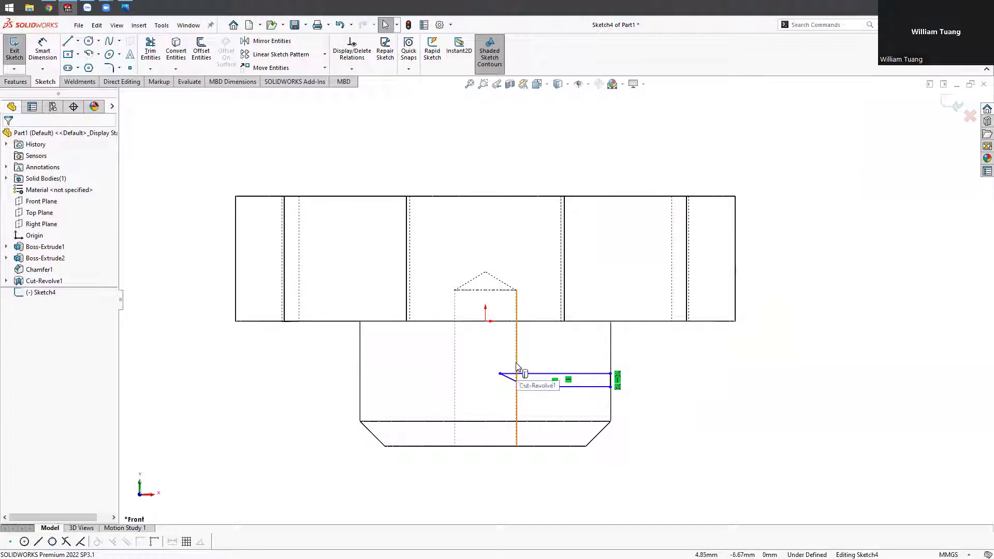
{"action": "scroll", "coordinate": [517, 383], "scroll_direction": "down", "scroll_amount": 5}
{"action": "left_click_drag", "start_coordinate": [518, 378], "coordinate": [487, 376]}
- Settle the corner on the bore edge and dimension the outline 4 mm between its lines
{"action": "left_click", "coordinate": [488, 284]}
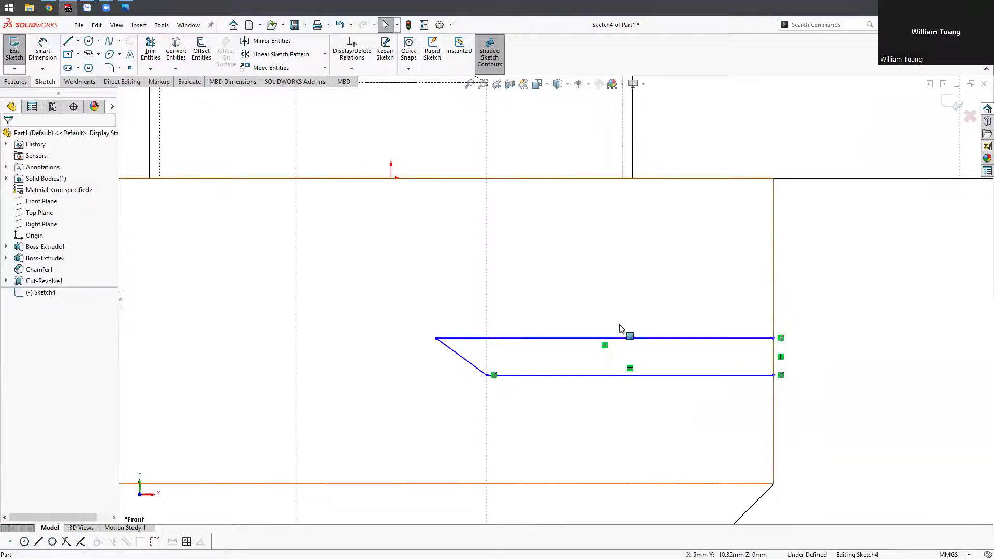
{"action": "scroll", "coordinate": [621, 329], "scroll_direction": "up", "scroll_amount": 1}
{"action": "key", "text": "d"}
{"action": "left_click", "coordinate": [666, 363]}
{"action": "left_click", "coordinate": [669, 333]}
{"action": "left_click", "coordinate": [779, 353]}
{"action": "type", "text": "4"}
{"action": "key", "text": "Return"}
- Set the slanted end's angle to the top line as 118/2, giving 59°
{"action": "left_click", "coordinate": [482, 337]}
{"action": "left_click", "coordinate": [482, 300]}
{"action": "left_click", "coordinate": [480, 324]}
{"action": "type", "text": "118/52"}
{"action": "key", "text": "BackSpace"}
{"action": "key", "text": "BackSpace"}
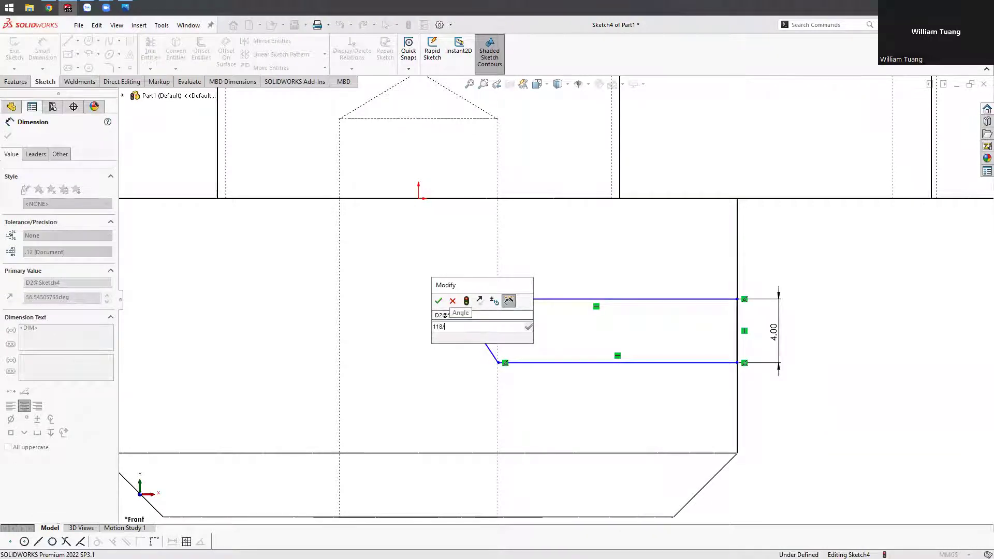
{"action": "type", "text": "2"}
{"action": "key", "text": "Return"}
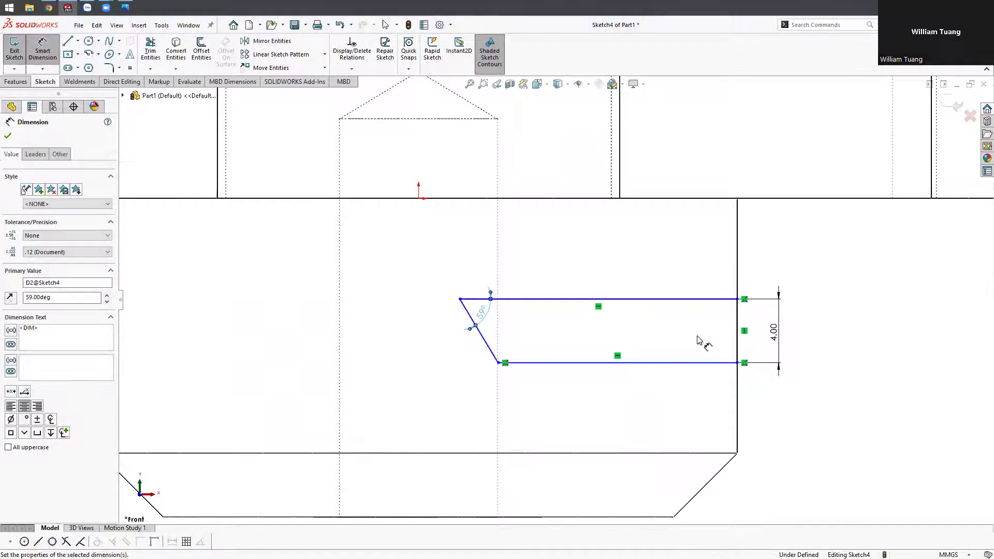
{"action": "key", "text": "Escape"}
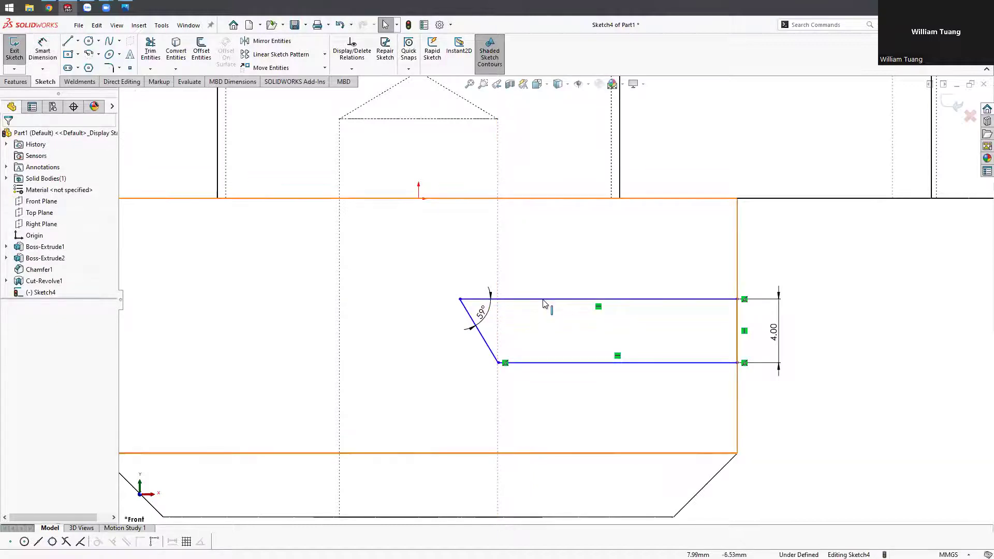
- Dimension the outline's top line 30 mm below the knob's top face
{"action": "scroll", "coordinate": [632, 326], "scroll_direction": "up", "scroll_amount": 2}
{"action": "scroll", "coordinate": [701, 359], "scroll_direction": "up", "scroll_amount": 2}
{"action": "scroll", "coordinate": [586, 222], "scroll_direction": "up", "scroll_amount": 2}
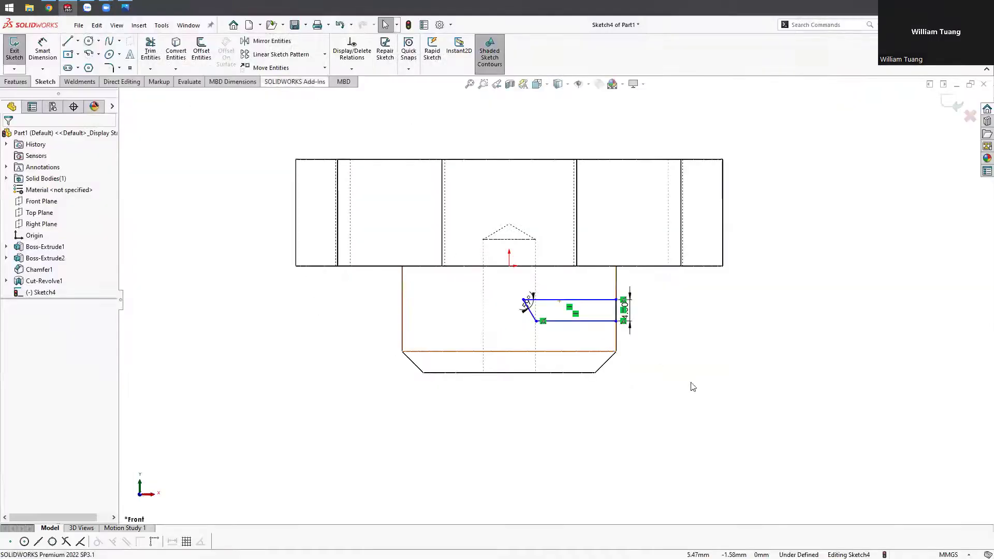
{"action": "key", "text": "d"}
{"action": "left_click", "coordinate": [595, 299]}
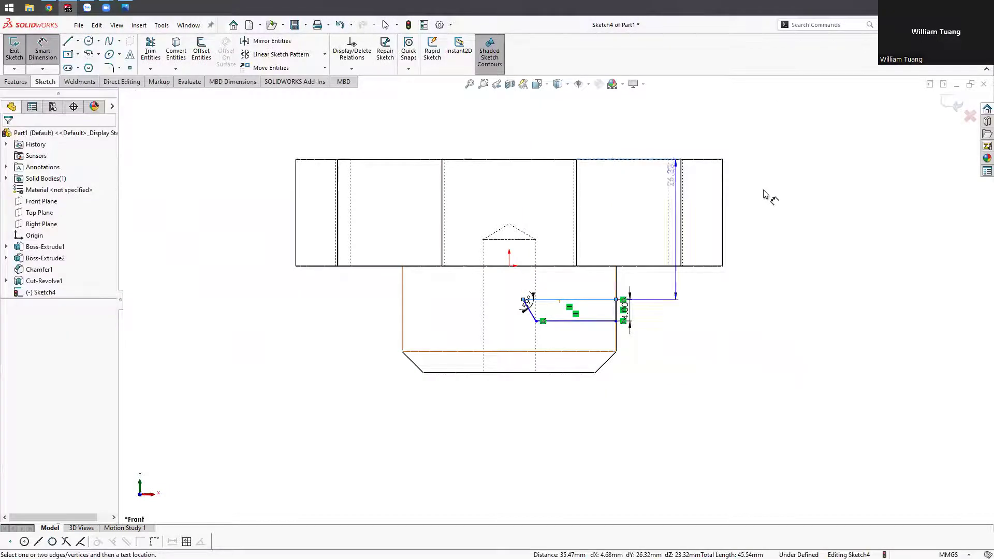
{"action": "left_click", "coordinate": [775, 207]}
{"action": "key", "text": "Return"}
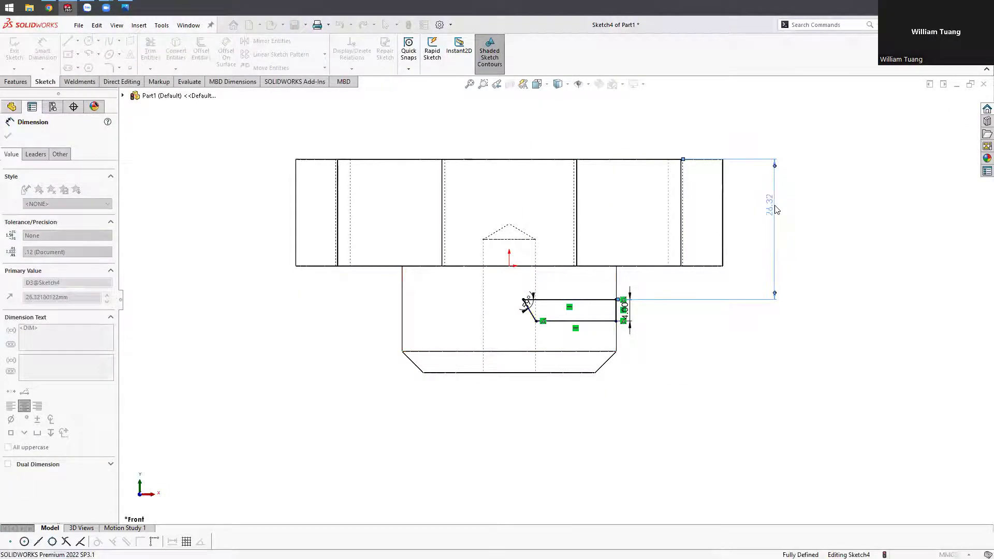
{"action": "left_click", "coordinate": [16, 82]}
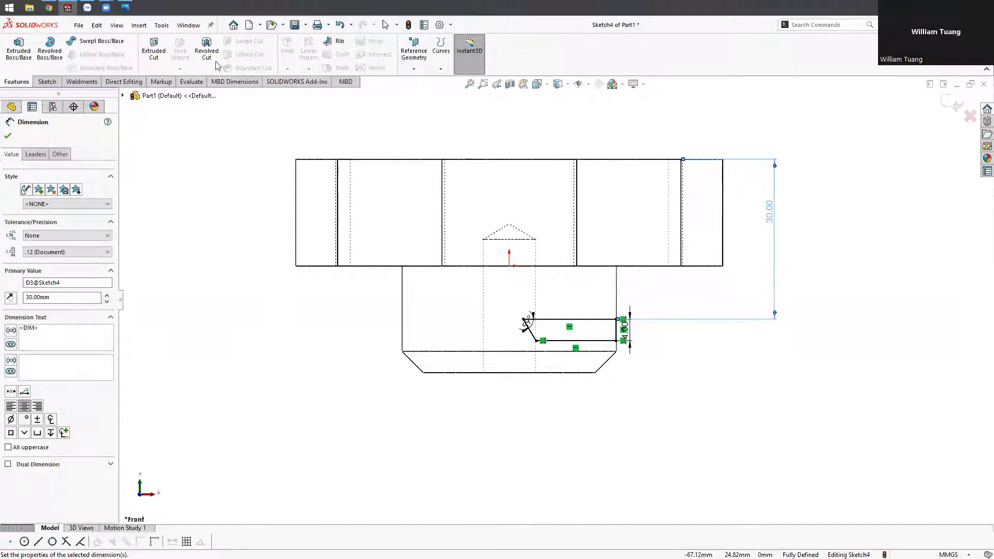
- Revolve-cut Sketch4 360° about its top line to create the side hole in the boss
{"action": "scroll", "coordinate": [611, 304], "scroll_direction": "down", "scroll_amount": 2}
{"action": "scroll", "coordinate": [518, 287], "scroll_direction": "down", "scroll_amount": 3}
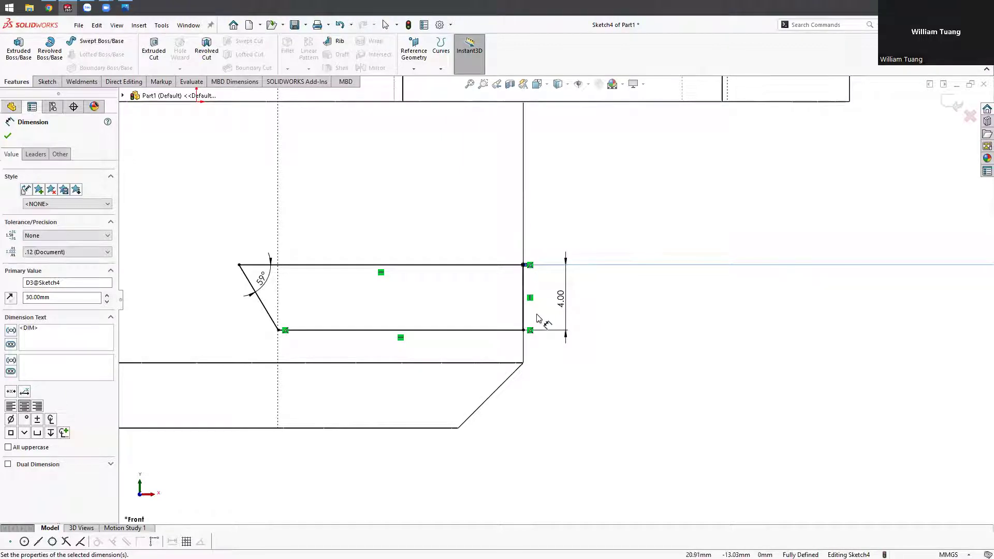
{"action": "scroll", "coordinate": [539, 306], "scroll_direction": "up", "scroll_amount": 1}
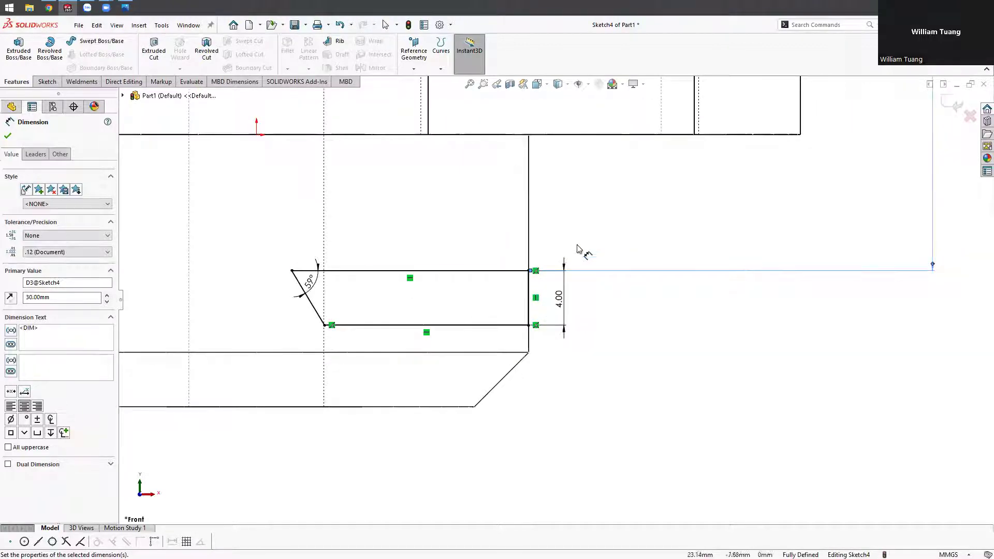
{"action": "scroll", "coordinate": [517, 332], "scroll_direction": "up", "scroll_amount": 1}
{"action": "middle_click_drag", "start_coordinate": [511, 331], "coordinate": [557, 99]}
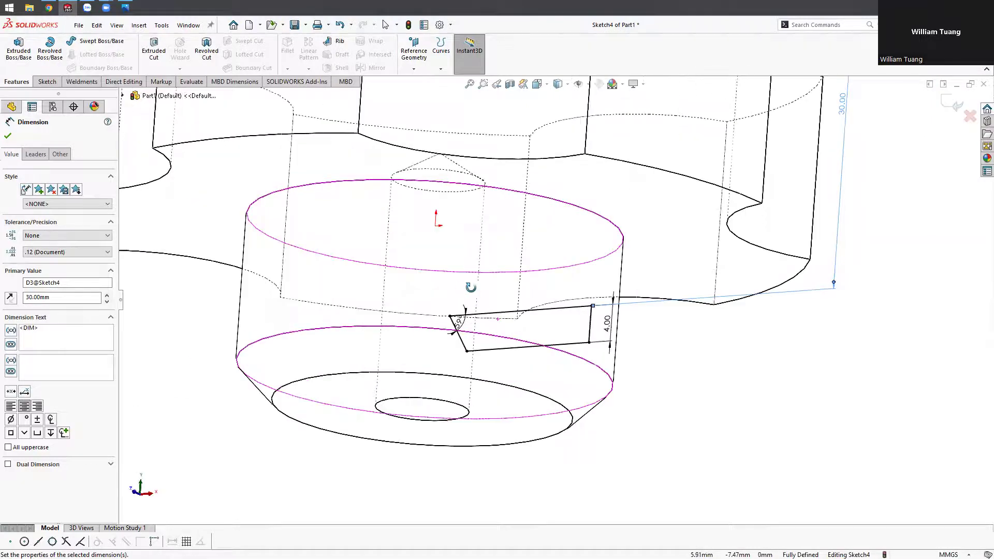
{"action": "left_click", "coordinate": [559, 101]}
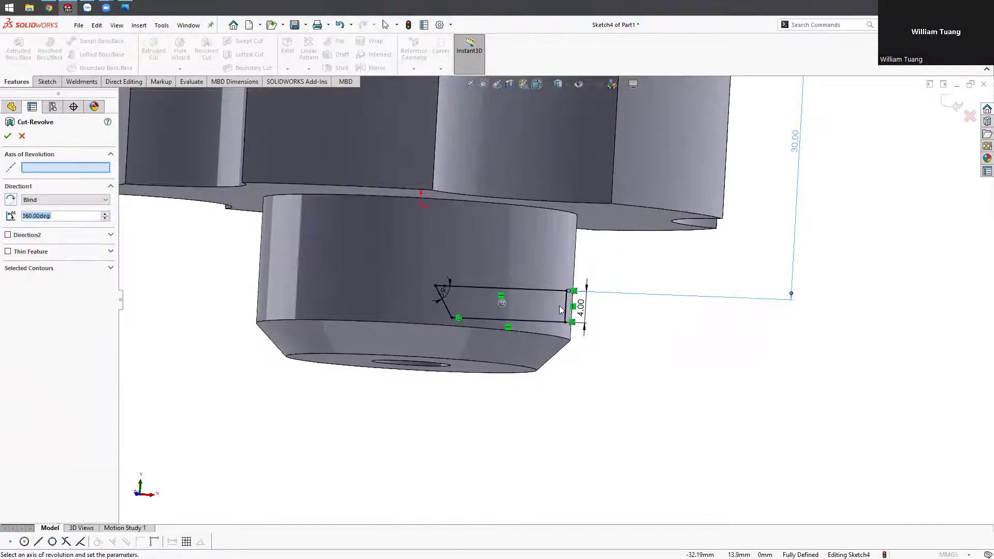
{"action": "left_click", "coordinate": [515, 285]}
{"action": "mouse_move", "coordinate": [511, 305]}
{"action": "middle_mouse_down"}
{"action": "mouse_move", "coordinate": [541, 254]}
{"action": "mouse_move", "coordinate": [544, 261]}
{"action": "middle_mouse_up"}
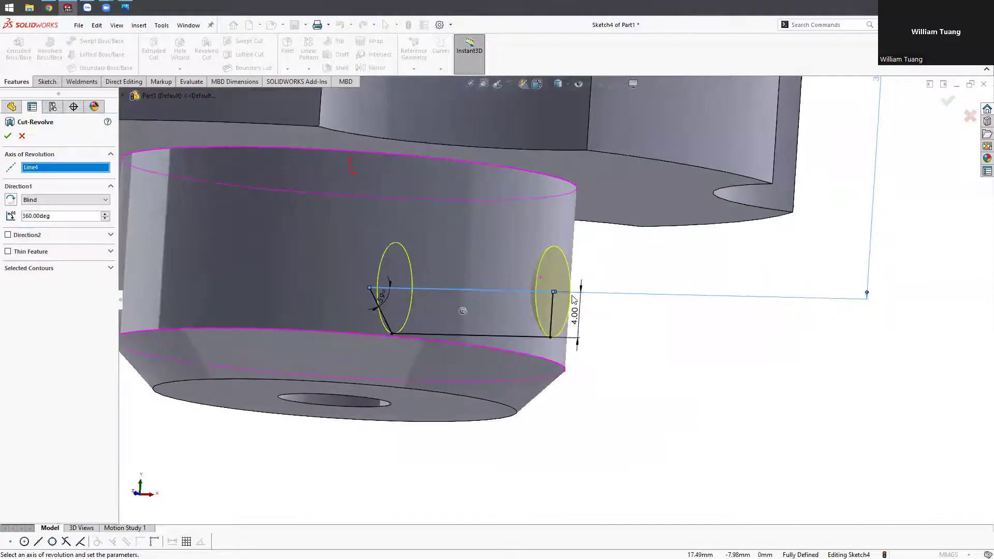
{"action": "left_click", "coordinate": [9, 137]}
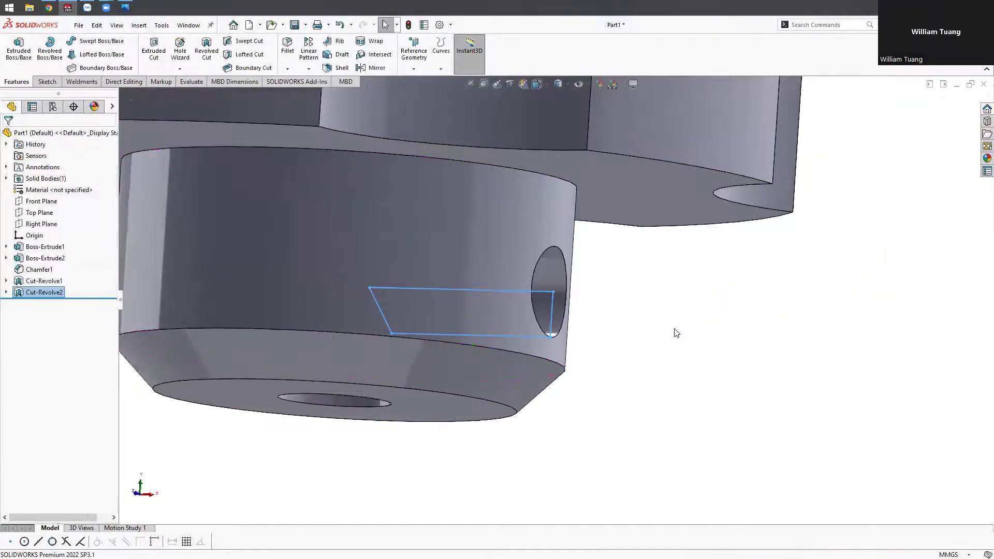
- Orbit and zoom around the new side hole, then compare it with the reference drawing
{"action": "scroll", "coordinate": [637, 311], "scroll_direction": "down", "scroll_amount": 3}
{"action": "middle_click_drag", "start_coordinate": [643, 277], "coordinate": [651, 302]}
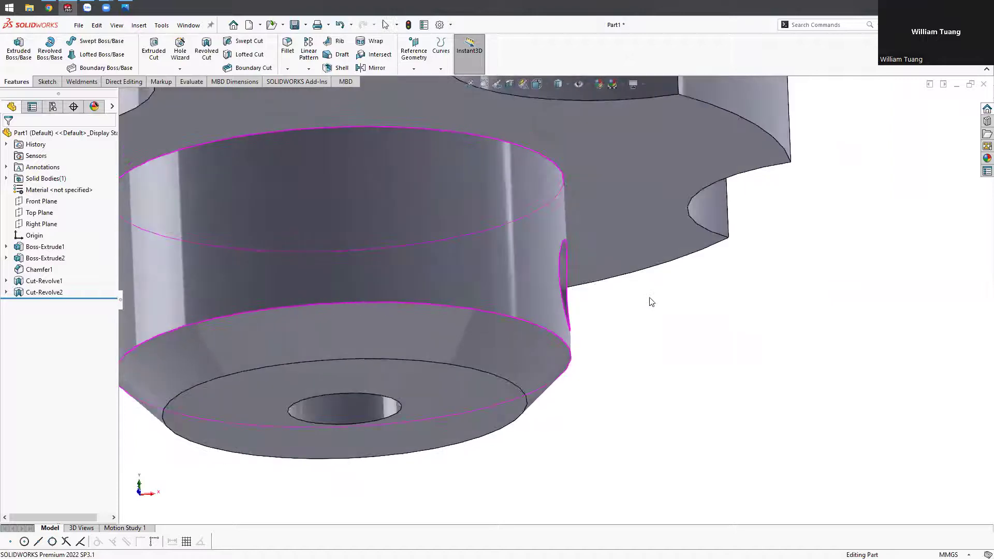
{"action": "scroll", "coordinate": [651, 302], "scroll_direction": "up", "scroll_amount": 2}
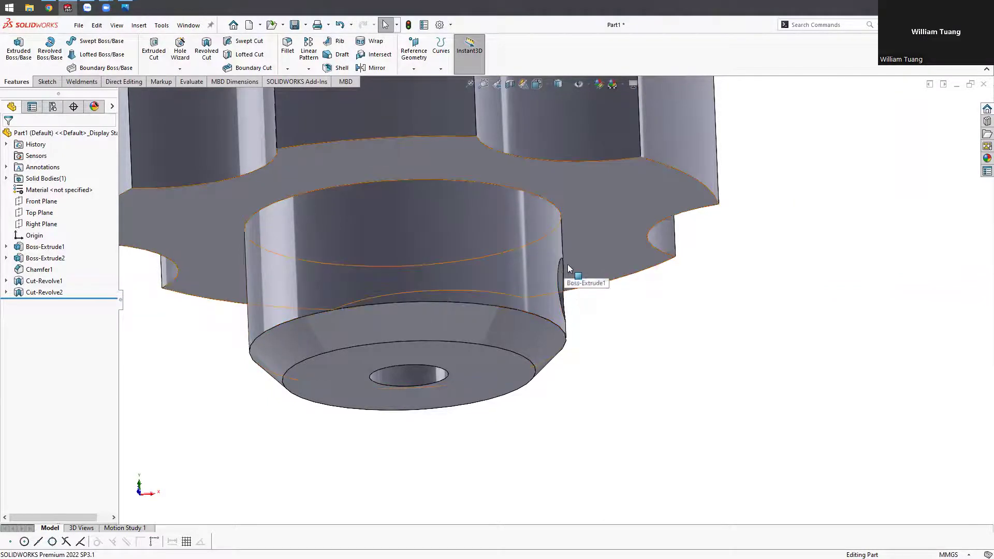
{"action": "scroll", "coordinate": [567, 321], "scroll_direction": "up", "scroll_amount": 3}
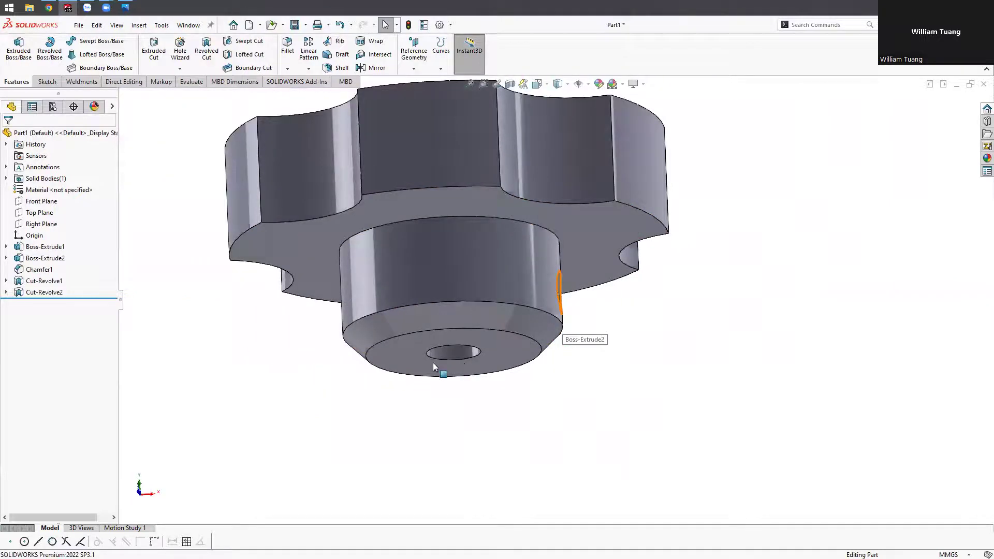
{"action": "middle_click_drag", "start_coordinate": [434, 367], "coordinate": [441, 421]}
{"action": "left_click", "coordinate": [126, 8]}
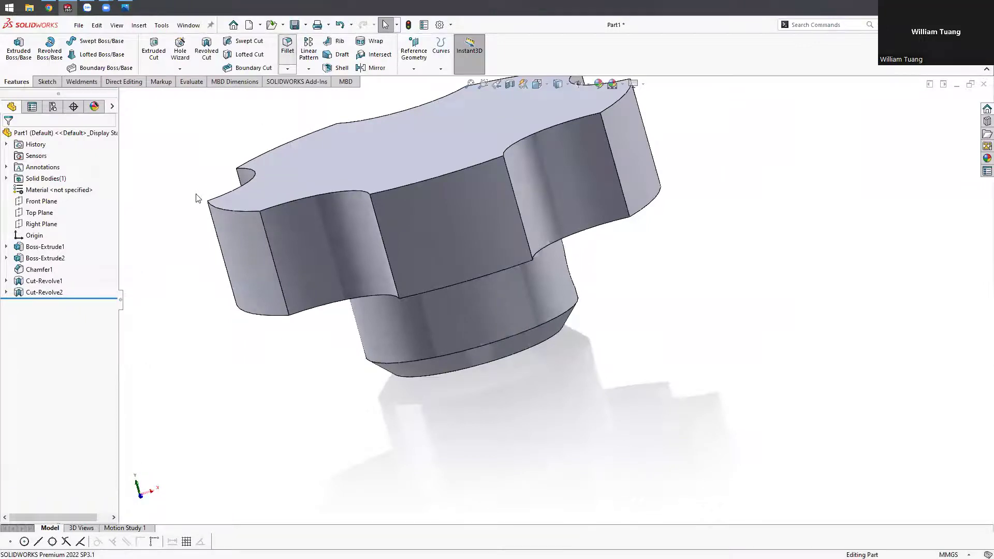
- Set up a 5 mm fillet on the knob's top and underside faces, checking the reference
{"action": "type", "text": "5"}
{"action": "key", "text": "Return"}
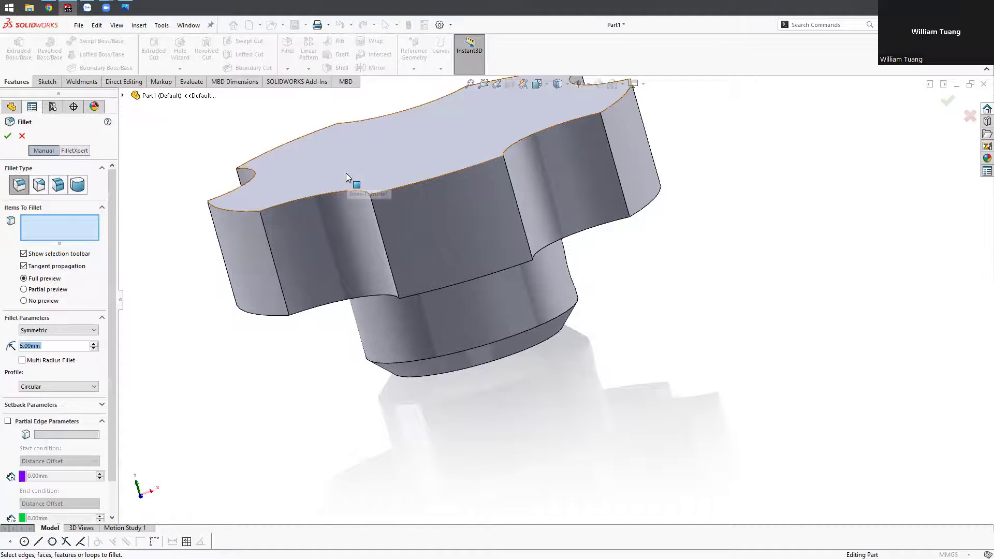
{"action": "left_click", "coordinate": [346, 173]}
{"action": "middle_click_drag", "start_coordinate": [346, 173], "coordinate": [306, 218]}
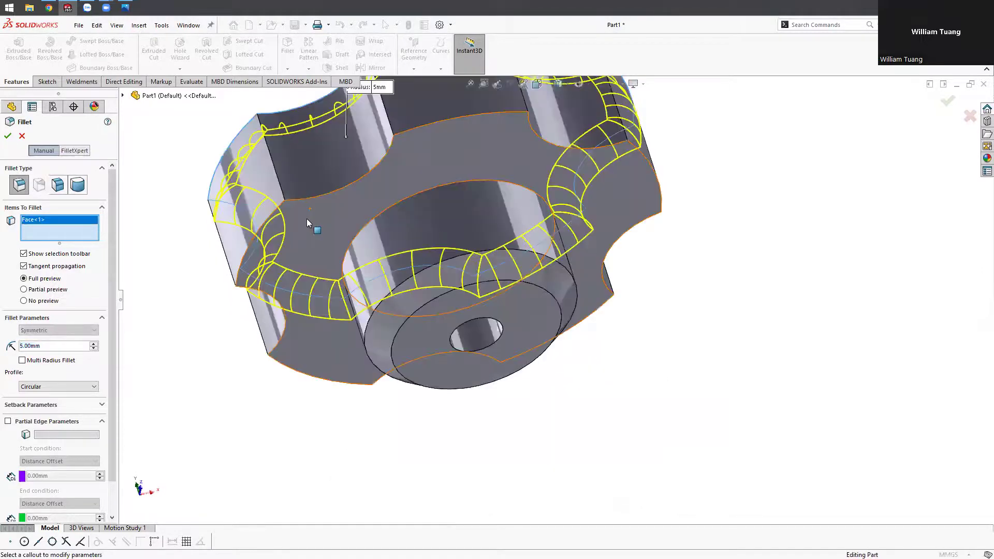
{"action": "left_click", "coordinate": [306, 219]}
{"action": "mouse_move", "coordinate": [329, 272]}
{"action": "middle_mouse_down"}
{"action": "mouse_move", "coordinate": [360, 204]}
{"action": "mouse_move", "coordinate": [390, 222]}
{"action": "mouse_move", "coordinate": [427, 207]}
{"action": "middle_mouse_up"}
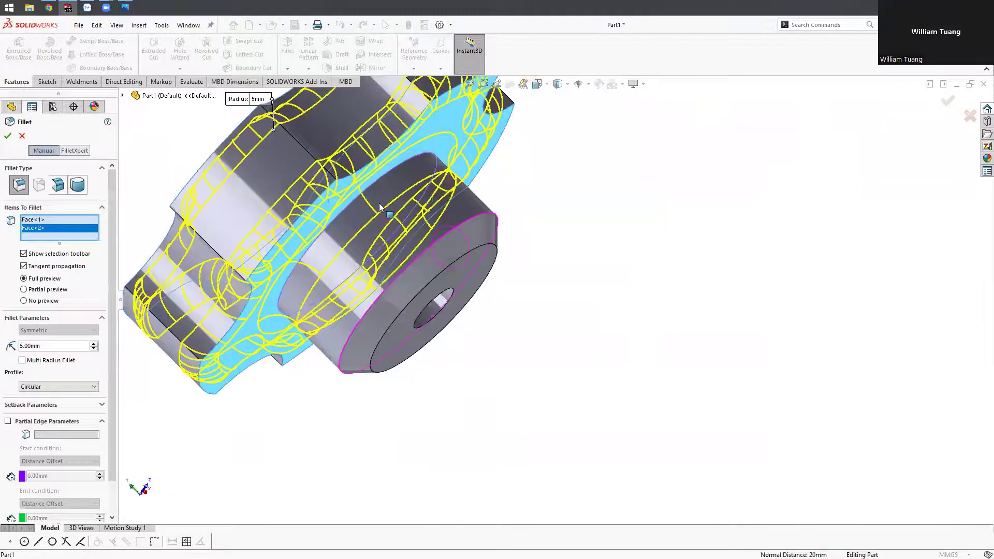
{"action": "key", "text": "ctrl+shift+z"}
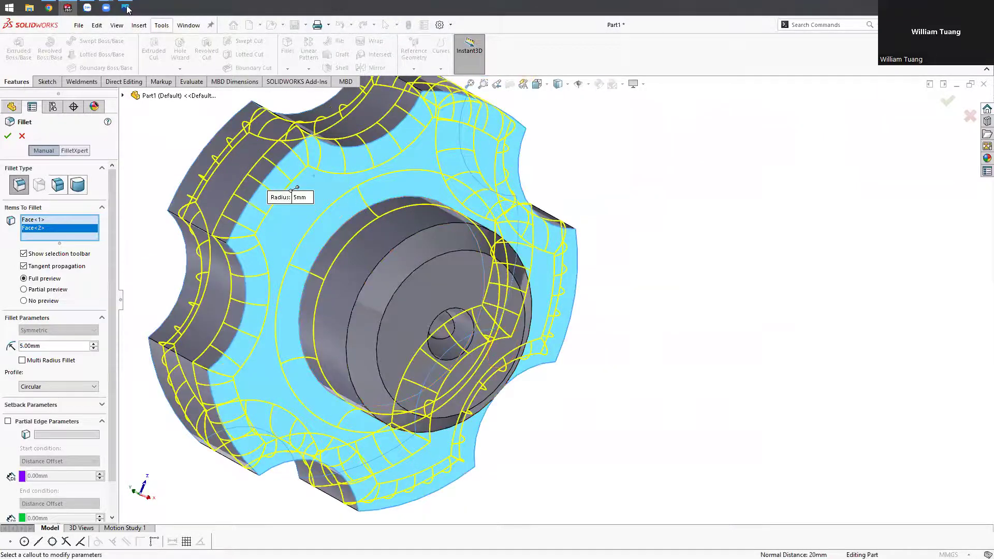
{"action": "left_click", "coordinate": [126, 8]}
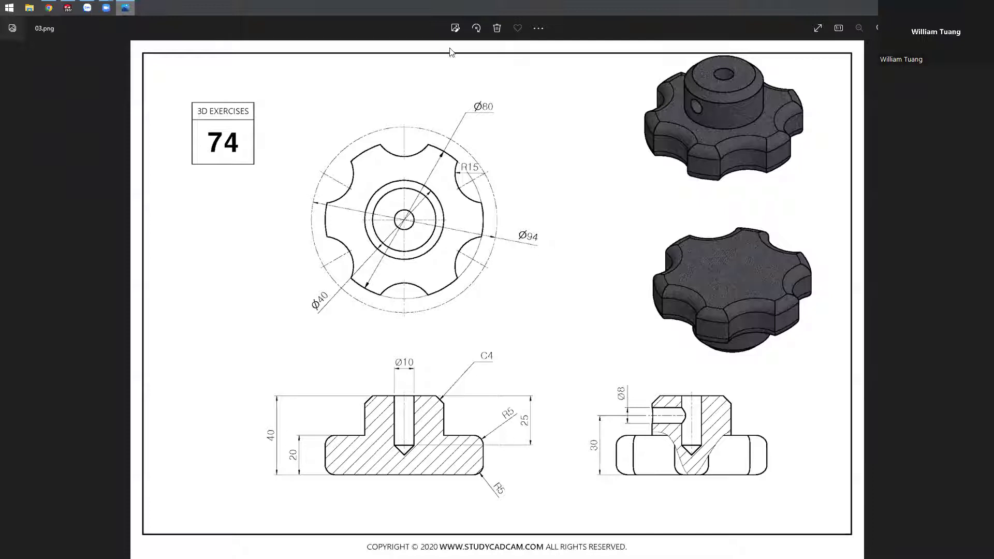
{"action": "left_click", "coordinate": [125, 9]}
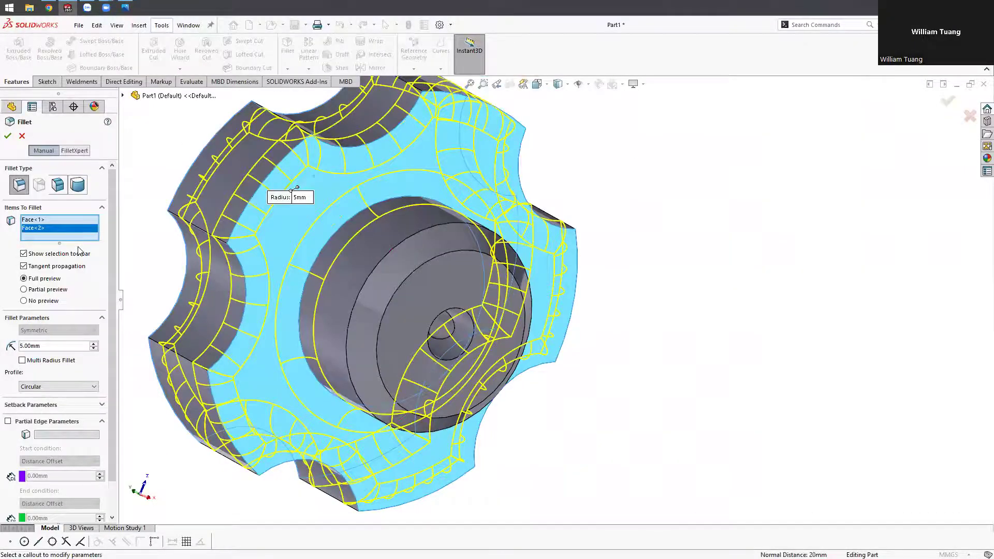
- Remove the underside face and apply the 5 mm fillet to the top face only
{"action": "right_click", "coordinate": [78, 239]}
{"action": "left_click", "coordinate": [76, 249]}
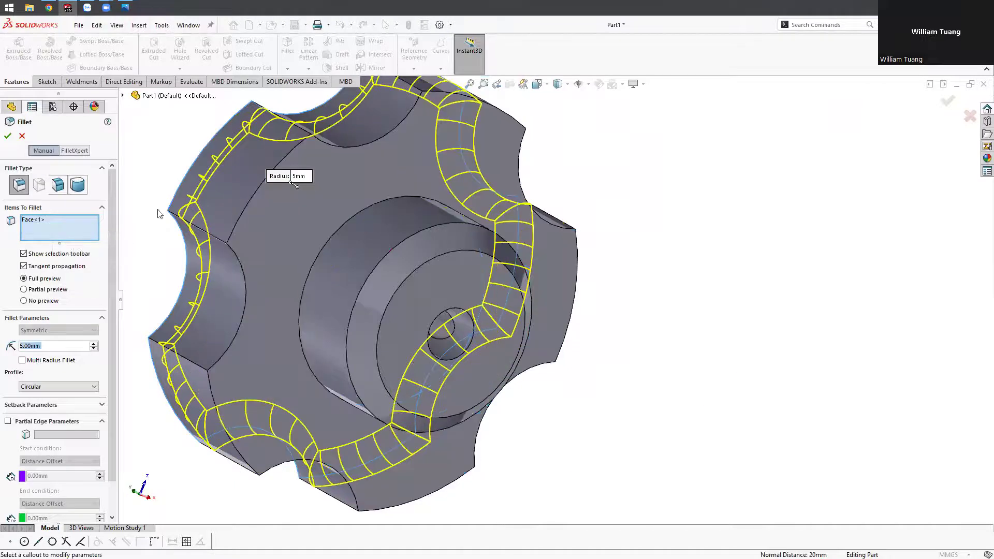
{"action": "middle_click_drag", "start_coordinate": [337, 191], "coordinate": [354, 178]}
{"action": "mouse_move", "coordinate": [330, 75]}
{"action": "middle_mouse_down"}
{"action": "mouse_move", "coordinate": [359, 71]}
{"action": "mouse_move", "coordinate": [303, 189]}
{"action": "middle_mouse_up"}
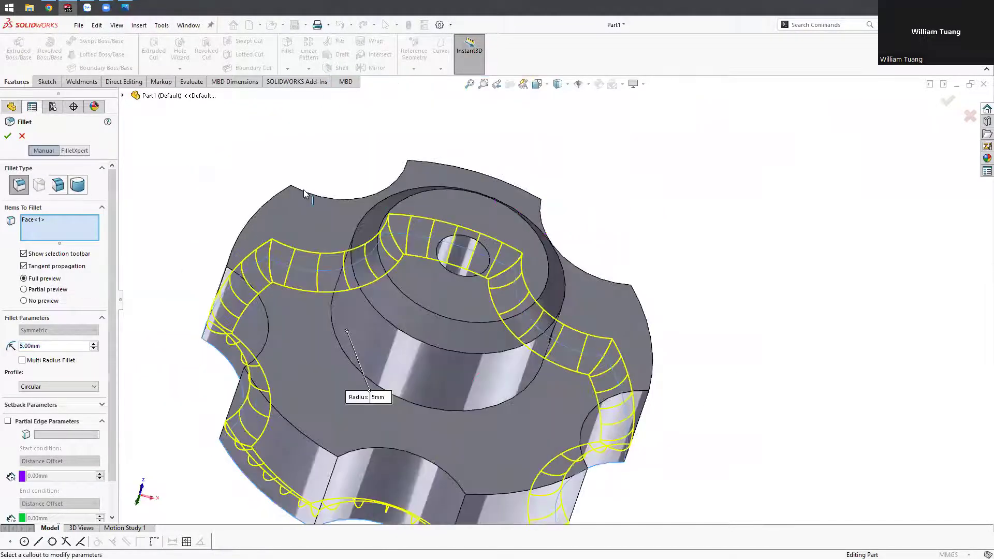
{"action": "key", "text": "Return"}
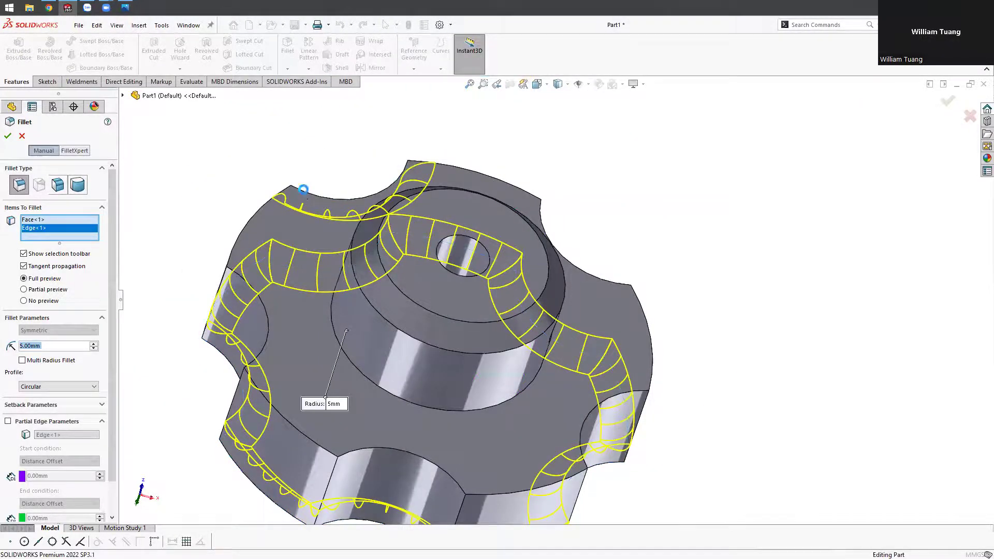
- Edit Fillet1, replacing Edge<1> with the full connected top rim edge loop
{"action": "right_click", "coordinate": [34, 303]}
{"action": "left_click", "coordinate": [47, 278]}
{"action": "middle_click_drag", "start_coordinate": [251, 173], "coordinate": [105, 200]}
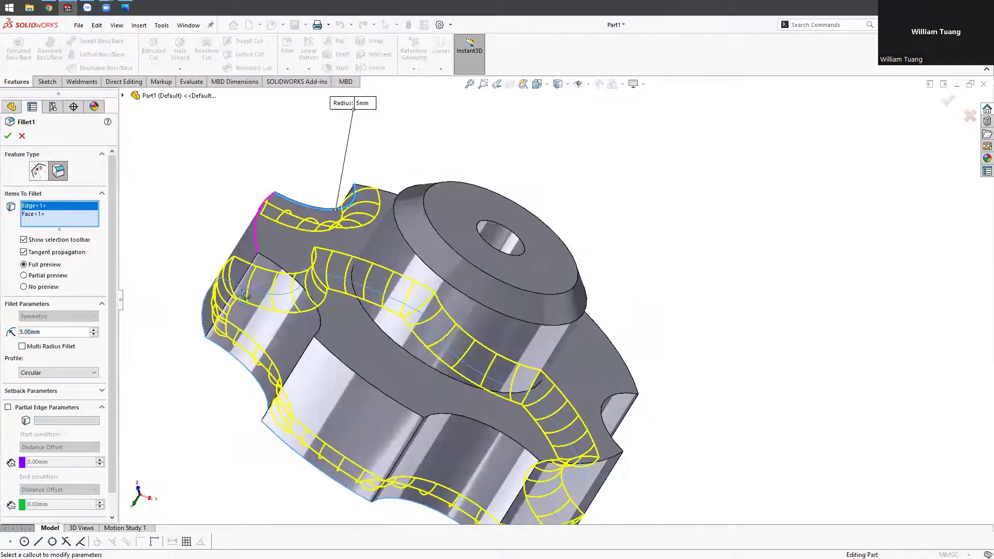
{"action": "right_click", "coordinate": [38, 206]}
{"action": "left_click", "coordinate": [64, 226]}
{"action": "middle_click_drag", "start_coordinate": [202, 173], "coordinate": [293, 149]}
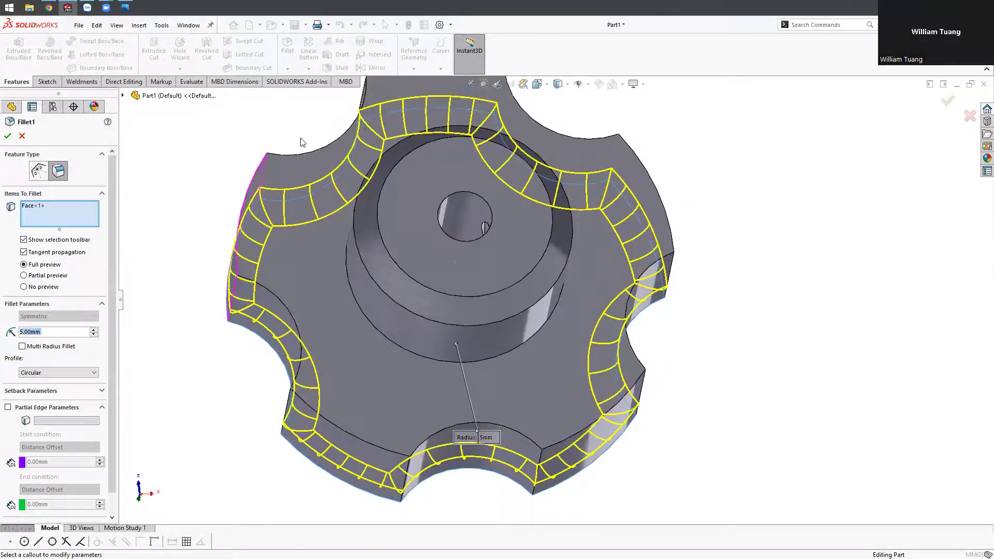
{"action": "left_click", "coordinate": [293, 149]}
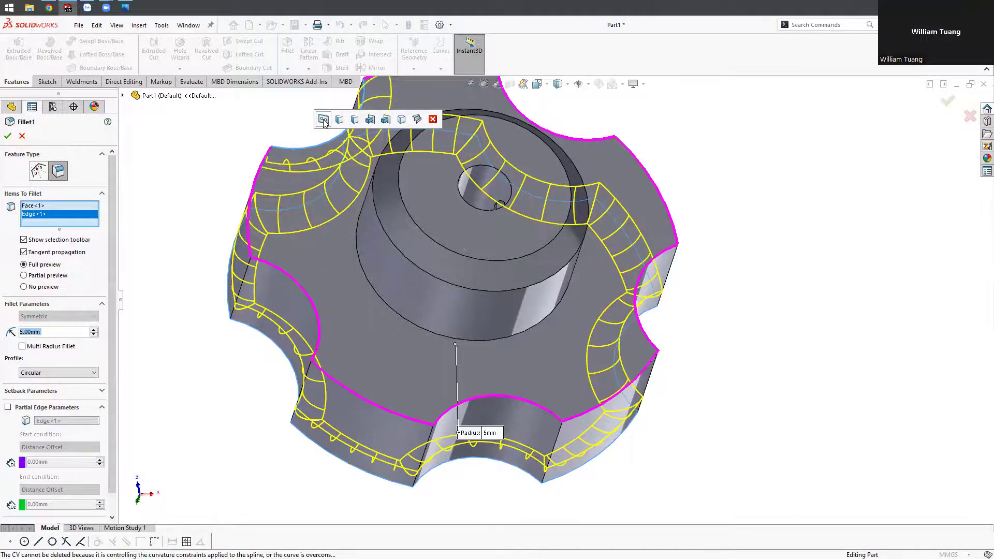
{"action": "left_click", "coordinate": [323, 119]}
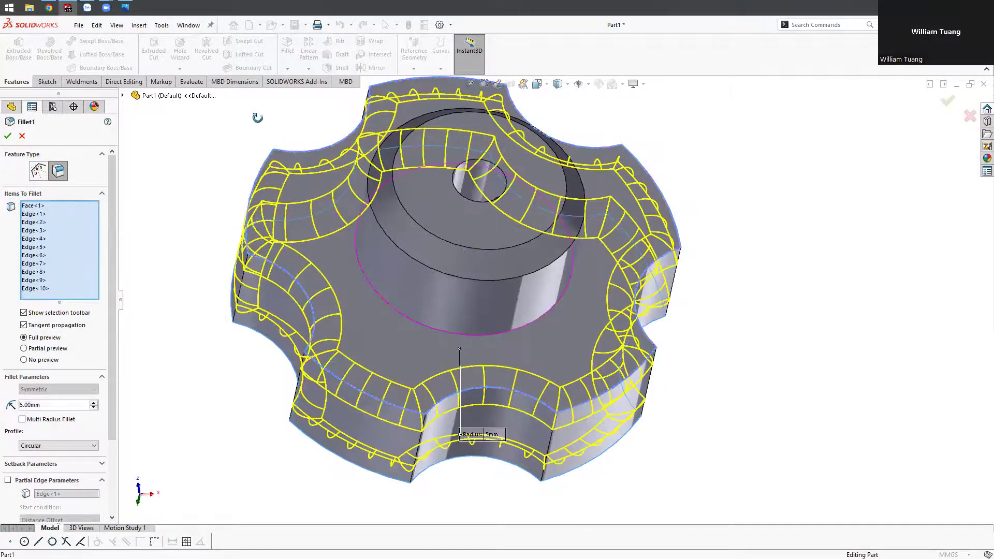
{"action": "middle_click_drag", "start_coordinate": [257, 118], "coordinate": [415, 135]}
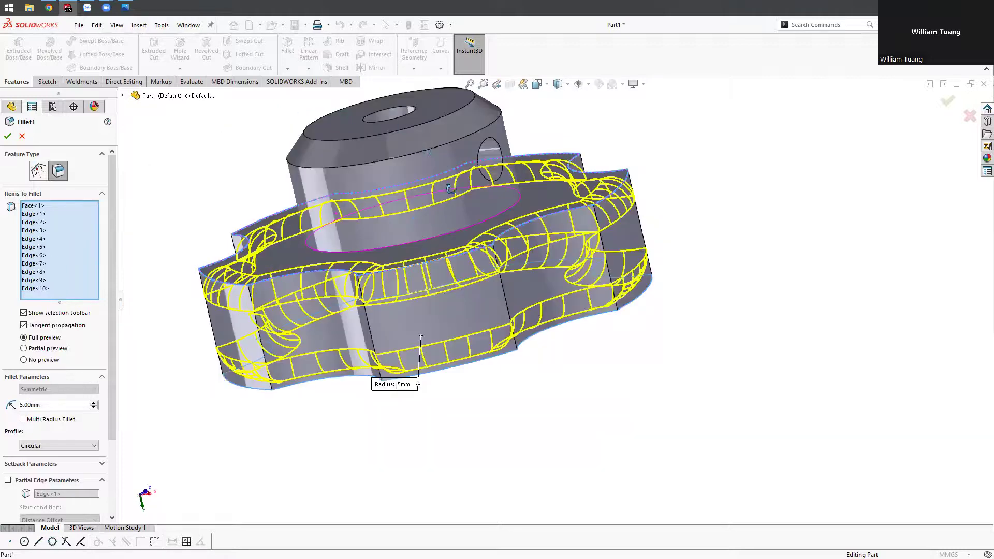
{"action": "middle_click_drag", "start_coordinate": [450, 189], "coordinate": [466, 191]}
{"action": "key", "text": "ctrl+7"}
- Confirm the edited Fillet1 and bring up the Material list, rechecking the reference drawing
{"action": "left_click", "coordinate": [9, 136]}
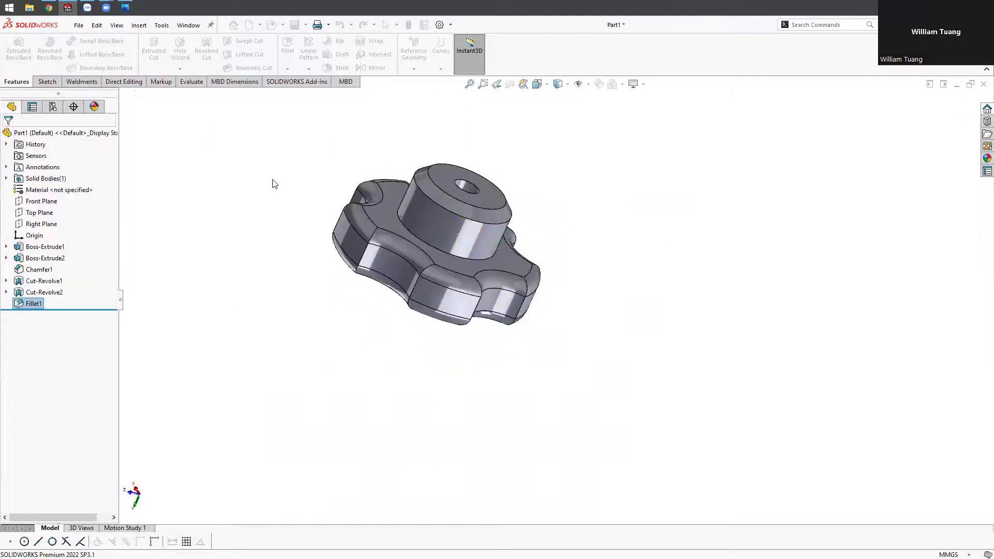
{"action": "mouse_move", "coordinate": [309, 244]}
{"action": "middle_mouse_down"}
{"action": "mouse_move", "coordinate": [385, 111]}
{"action": "mouse_move", "coordinate": [405, 126]}
{"action": "mouse_move", "coordinate": [323, 151]}
{"action": "mouse_move", "coordinate": [467, 195]}
{"action": "mouse_move", "coordinate": [421, 159]}
{"action": "mouse_move", "coordinate": [434, 216]}
{"action": "middle_mouse_up"}
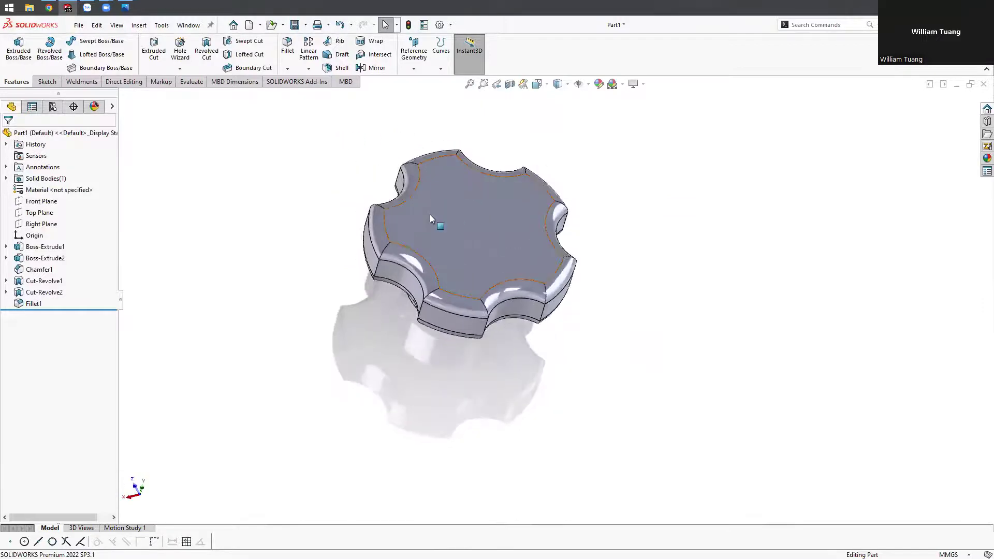
{"action": "right_click", "coordinate": [47, 194]}
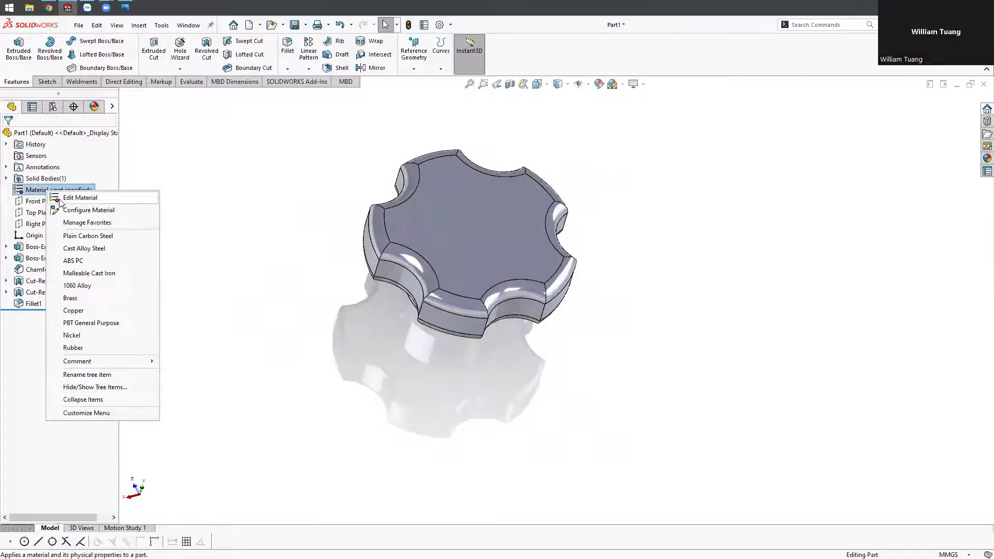
{"action": "key", "text": "Escape"}
{"action": "left_click", "coordinate": [126, 8]}
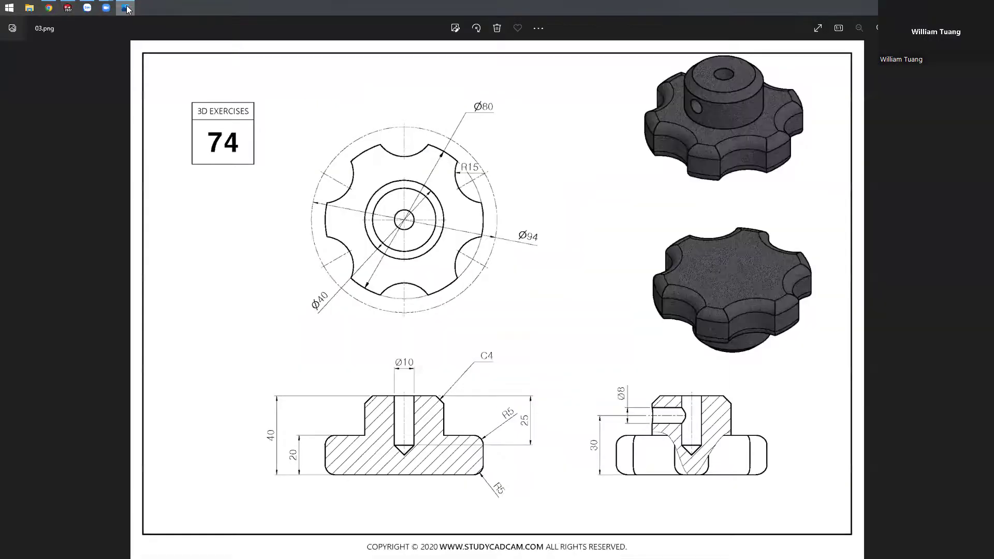
{"action": "left_click", "coordinate": [127, 10]}
{"action": "right_click", "coordinate": [59, 193]}
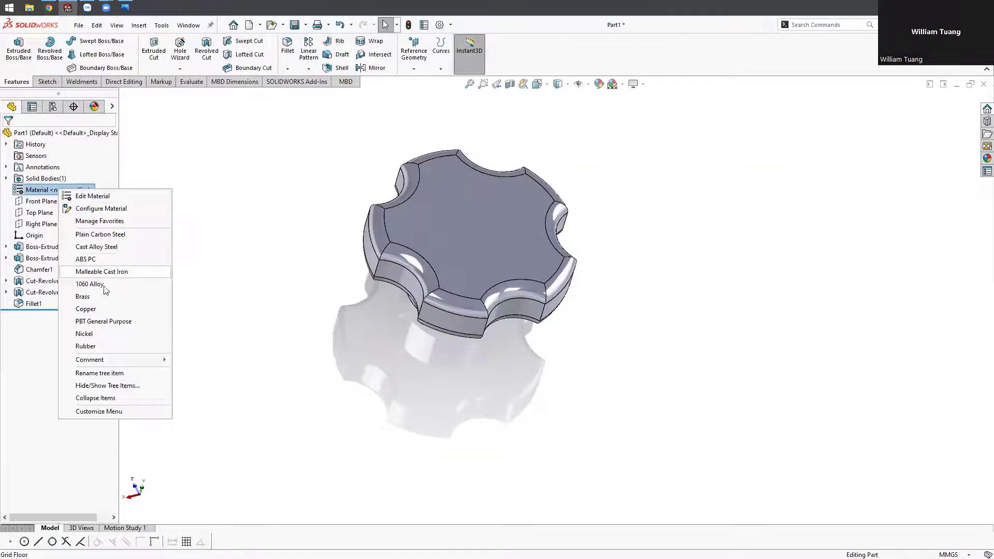
- Assign Cast Alloy Steel to the knob and orbit to inspect it from the side and top
{"action": "left_click", "coordinate": [105, 248]}
{"action": "mouse_move", "coordinate": [233, 254]}
{"action": "middle_mouse_down"}
{"action": "mouse_move", "coordinate": [316, 295]}
{"action": "mouse_move", "coordinate": [296, 261]}
{"action": "middle_mouse_up"}
{"action": "scroll", "coordinate": [522, 235], "scroll_direction": "down", "scroll_amount": 2}
{"action": "scroll", "coordinate": [479, 379], "scroll_direction": "down", "scroll_amount": 2}
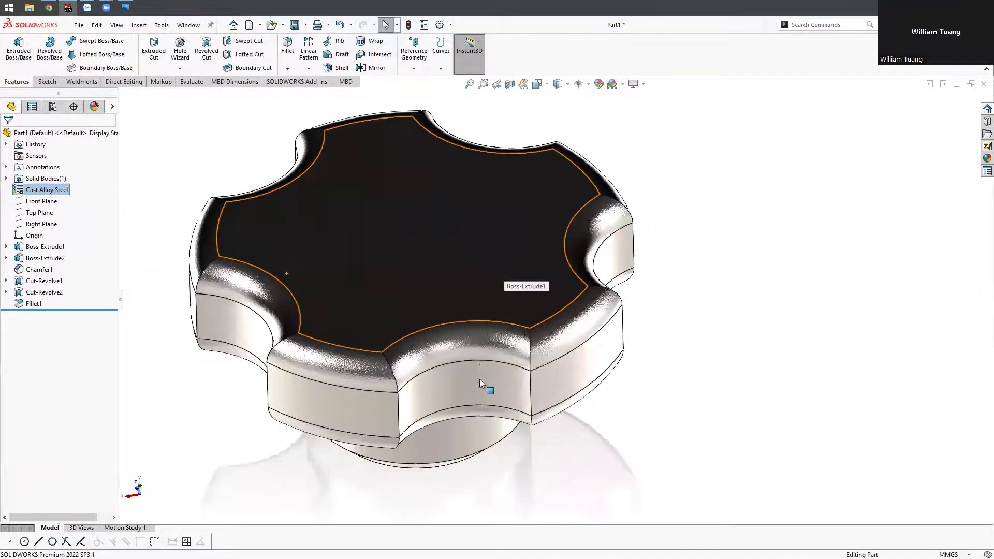
{"action": "scroll", "coordinate": [417, 340], "scroll_direction": "down", "scroll_amount": 3}
{"action": "scroll", "coordinate": [442, 341], "scroll_direction": "up", "scroll_amount": 5}
{"action": "mouse_move", "coordinate": [442, 340]}
{"action": "middle_mouse_down"}
{"action": "mouse_move", "coordinate": [521, 239]}
{"action": "mouse_move", "coordinate": [568, 262]}
{"action": "mouse_move", "coordinate": [630, 337]}
{"action": "mouse_move", "coordinate": [588, 337]}
{"action": "mouse_move", "coordinate": [551, 265]}
{"action": "mouse_move", "coordinate": [517, 93]}
{"action": "mouse_move", "coordinate": [506, 171]}
{"action": "mouse_move", "coordinate": [514, 258]}
{"action": "mouse_move", "coordinate": [550, 233]}
{"action": "mouse_move", "coordinate": [450, 191]}
{"action": "mouse_move", "coordinate": [352, 424]}
{"action": "mouse_move", "coordinate": [400, 467]}
{"action": "mouse_move", "coordinate": [431, 459]}
{"action": "middle_mouse_up"}
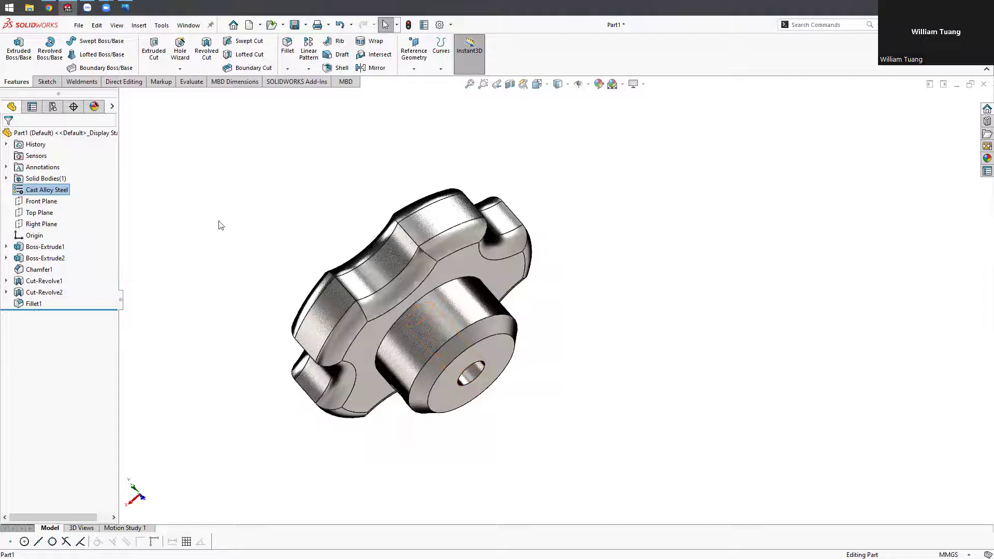
{"action": "middle_click_drag", "start_coordinate": [221, 225], "coordinate": [407, 227]}
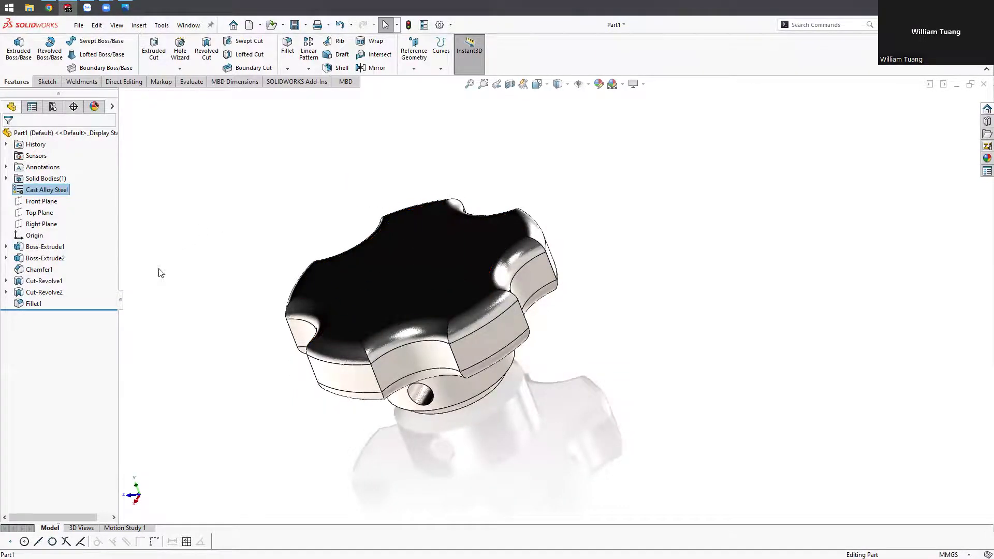
{"action": "middle_click_drag", "start_coordinate": [386, 229], "coordinate": [444, 268]}
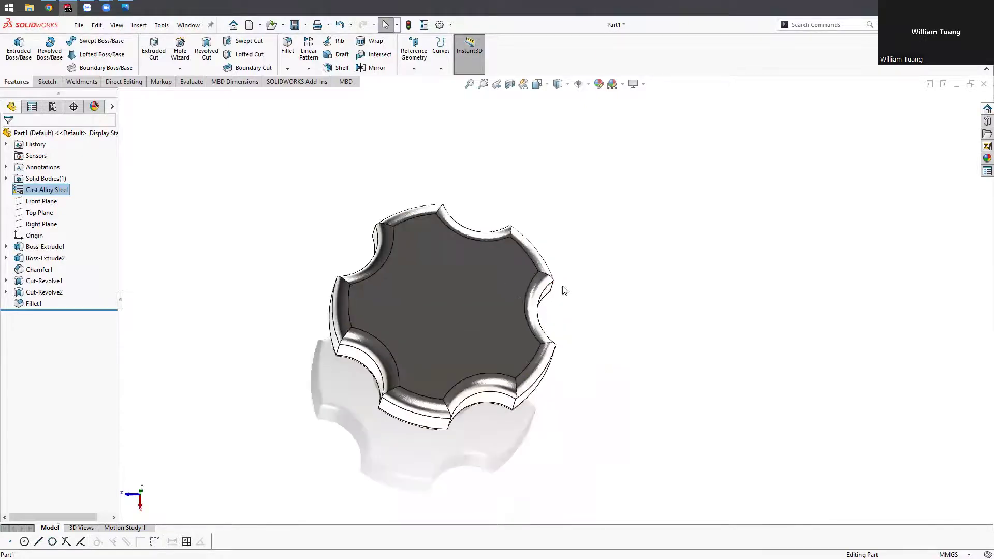
- Edit Sketch1, change the circular pattern count from 5 to 7, and rebuild into seven lobes
{"action": "left_click", "coordinate": [7, 247]}
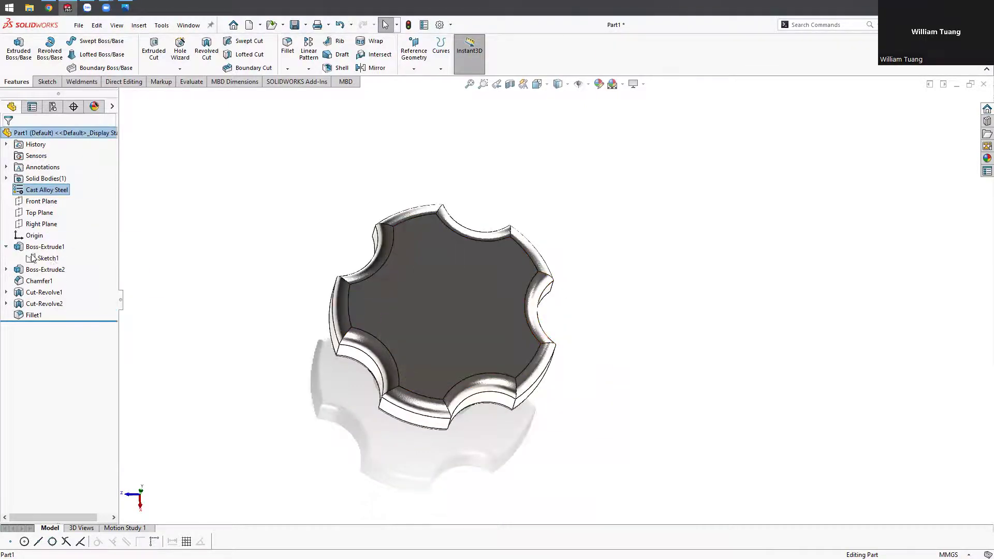
{"action": "left_click", "coordinate": [34, 258]}
{"action": "left_click", "coordinate": [77, 234]}
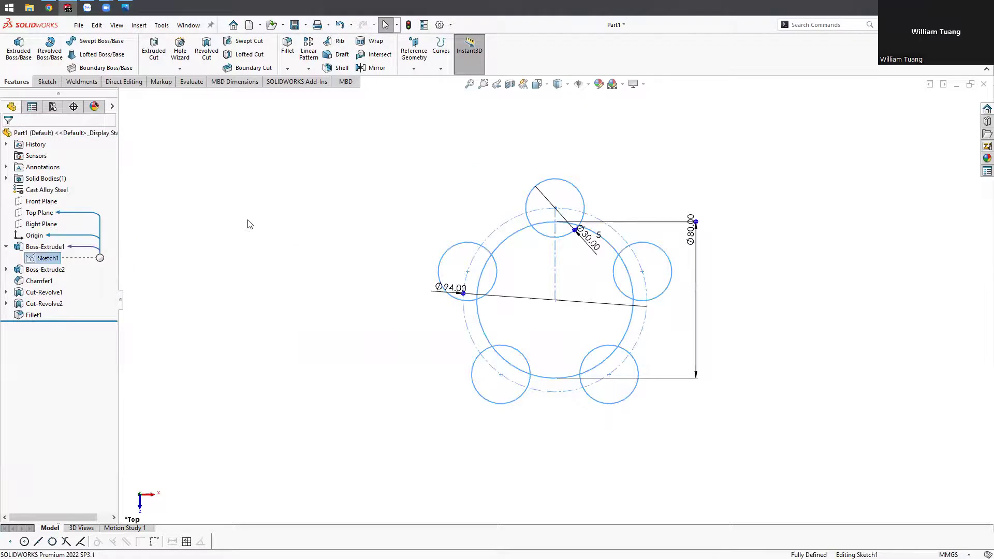
{"action": "scroll", "coordinate": [647, 269], "scroll_direction": "down", "scroll_amount": 2}
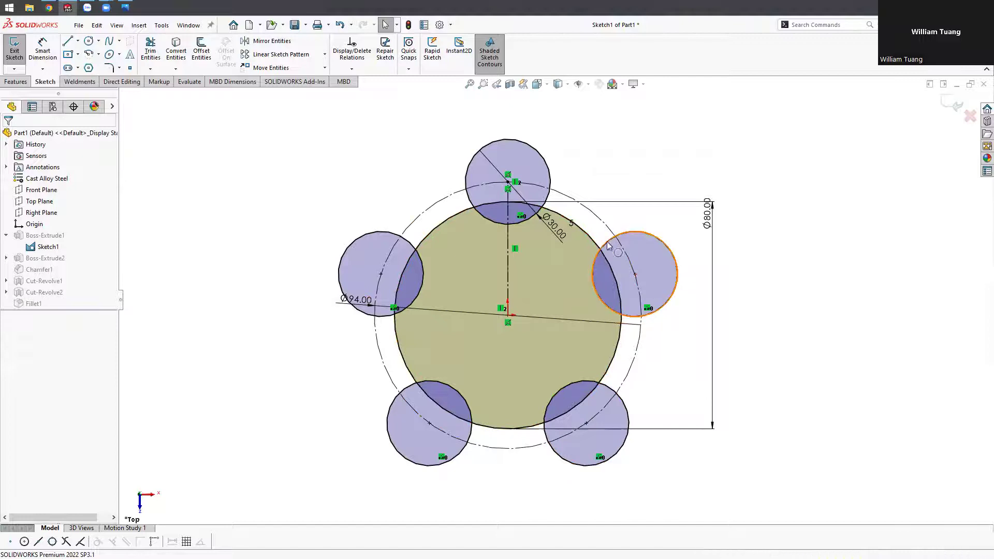
{"action": "double_click", "coordinate": [572, 224]}
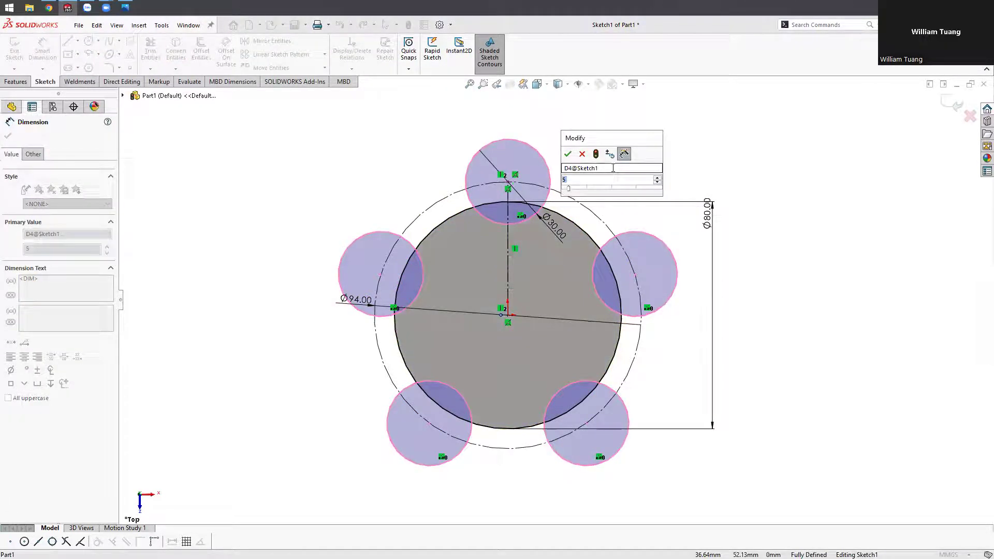
{"action": "type", "text": "7"}
{"action": "key", "text": "Return"}
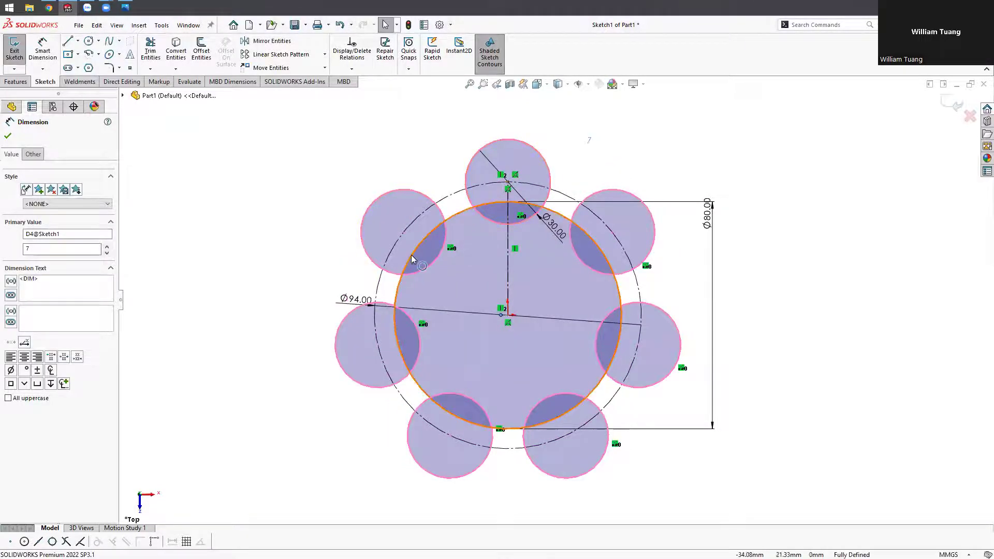
{"action": "key", "text": "Up"}
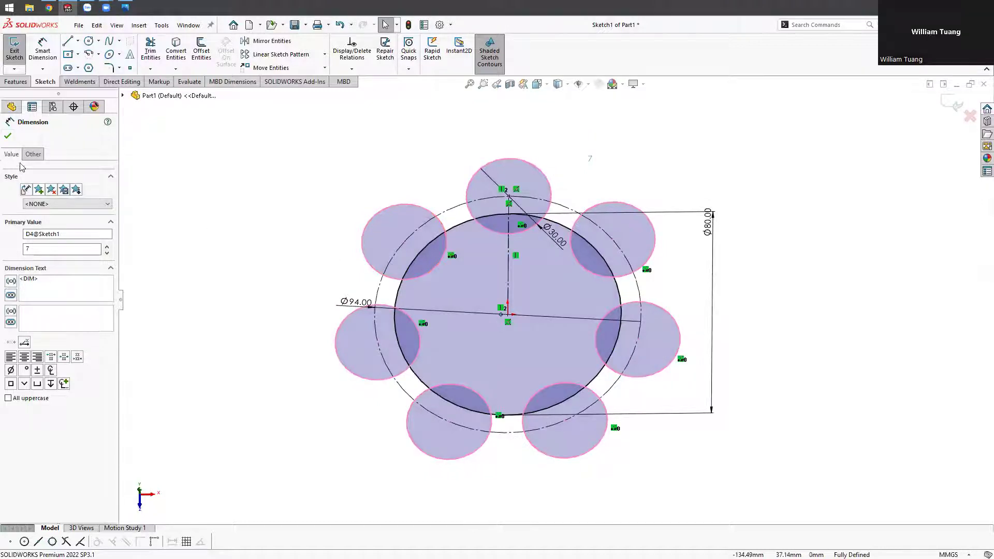
{"action": "left_click", "coordinate": [10, 138]}
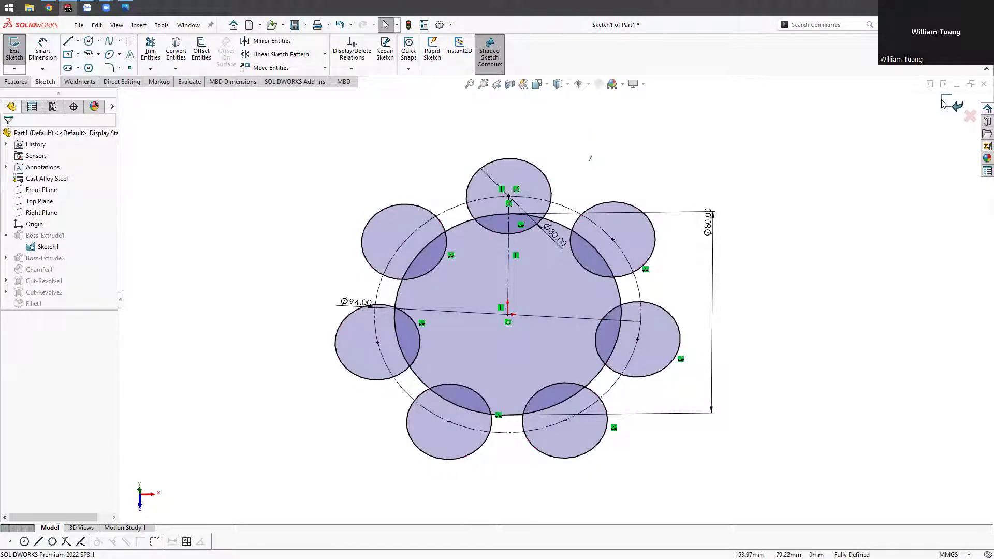
{"action": "key", "text": "ctrl+b"}
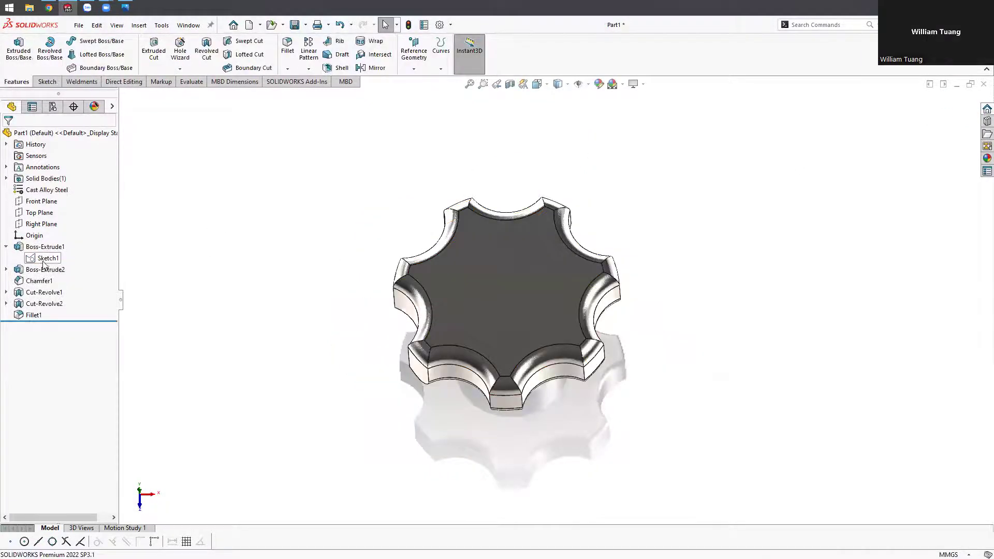
- Display Sketch1's dimensions and open the lobe count dimension without changing it
{"action": "left_click", "coordinate": [45, 259]}
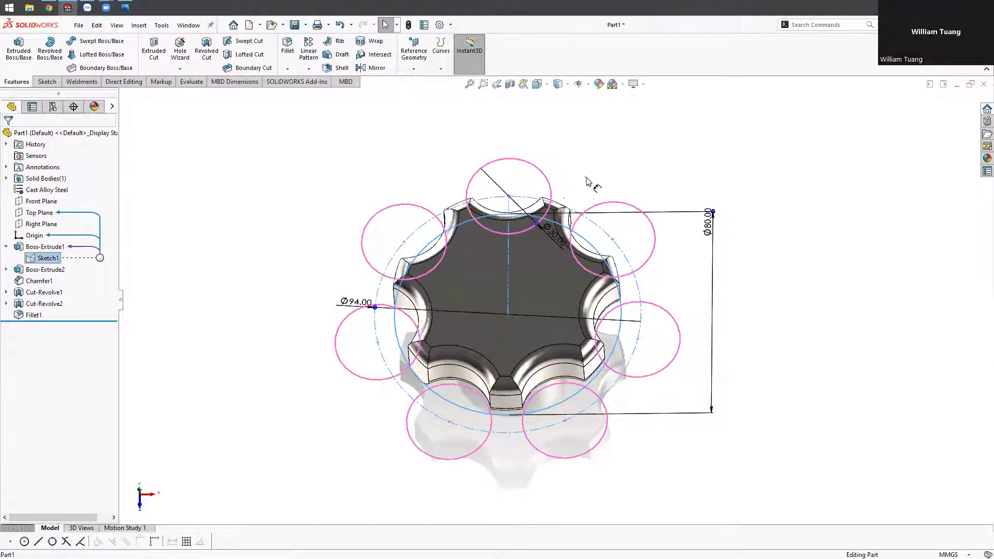
{"action": "left_click", "coordinate": [50, 260]}
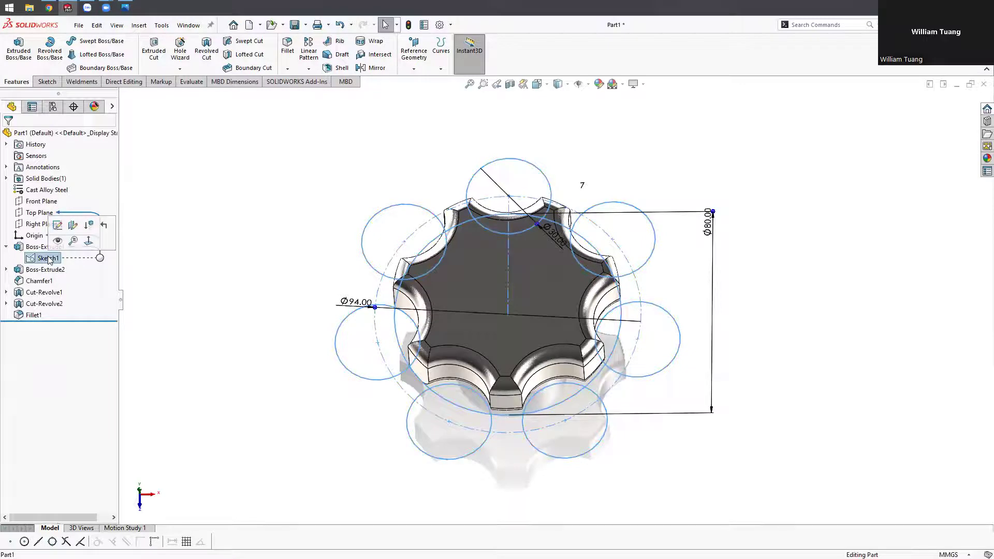
{"action": "left_click", "coordinate": [226, 217]}
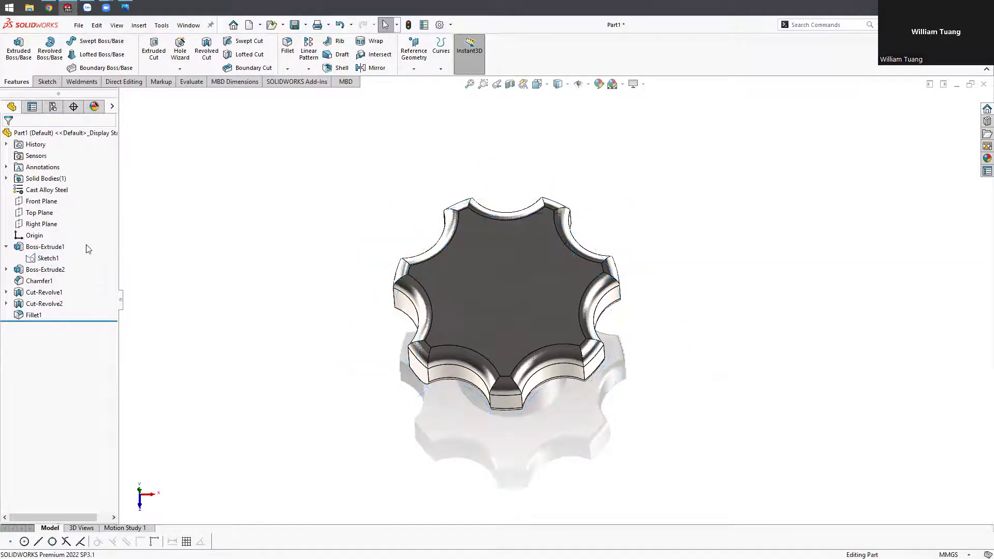
{"action": "left_click", "coordinate": [46, 261]}
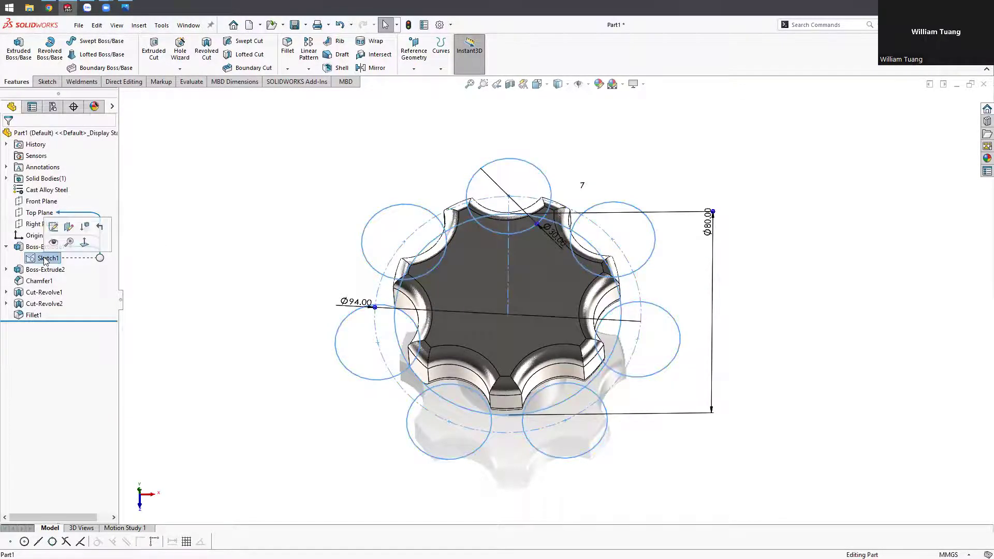
{"action": "double_click", "coordinate": [584, 186]}
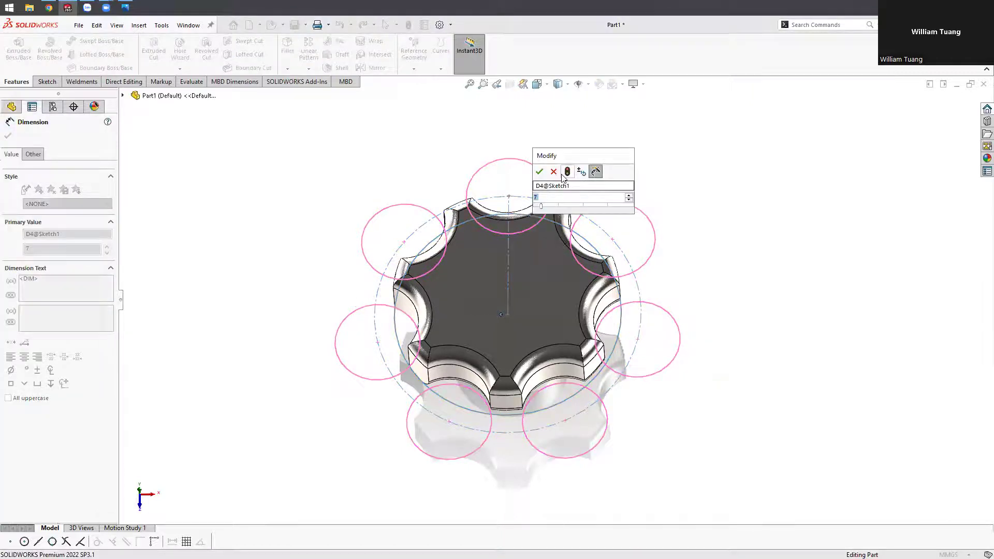
{"action": "left_click", "coordinate": [554, 176]}
{"action": "key", "text": "Escape"}
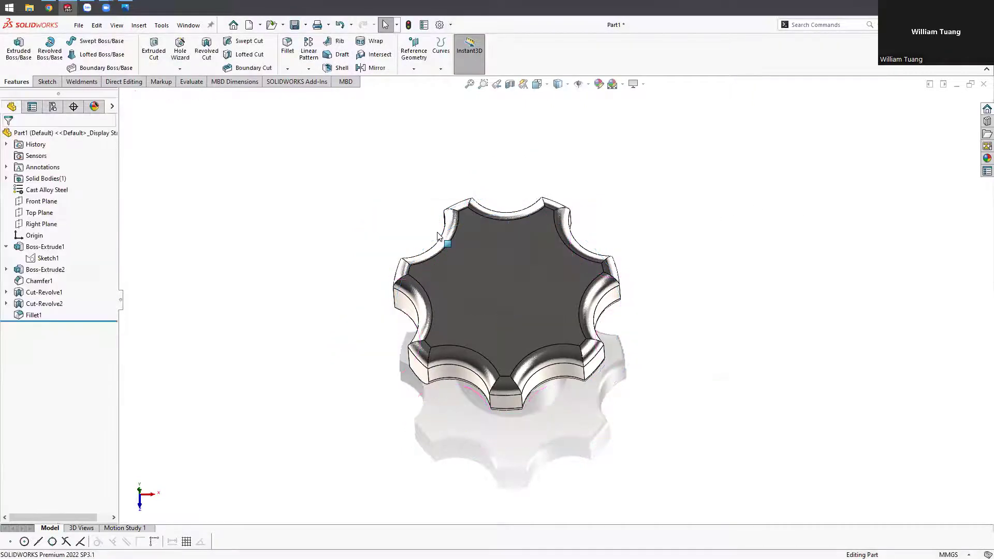
- Compare Sketch1 with the reference drawing, then set the pattern count back to 5
{"action": "left_click", "coordinate": [47, 258]}
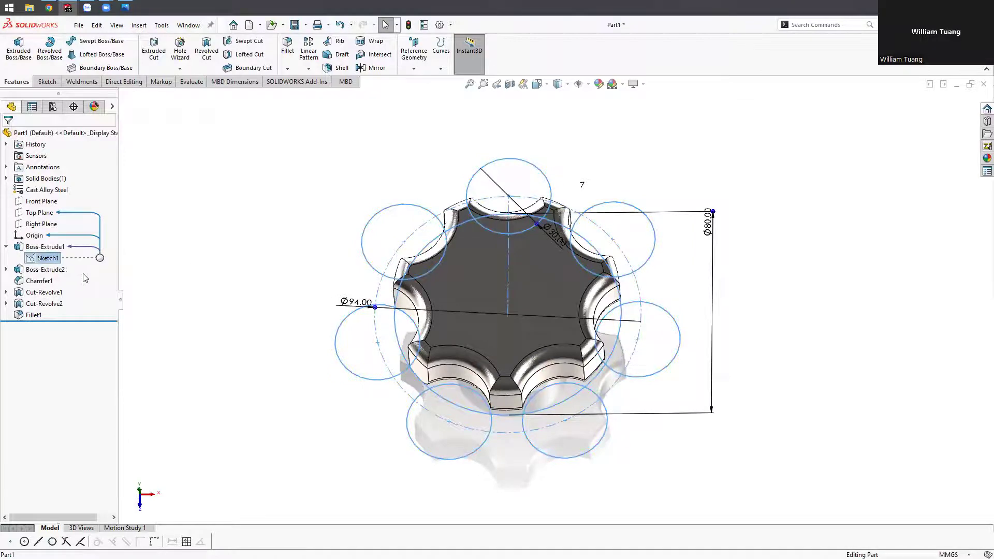
{"action": "left_click", "coordinate": [205, 252]}
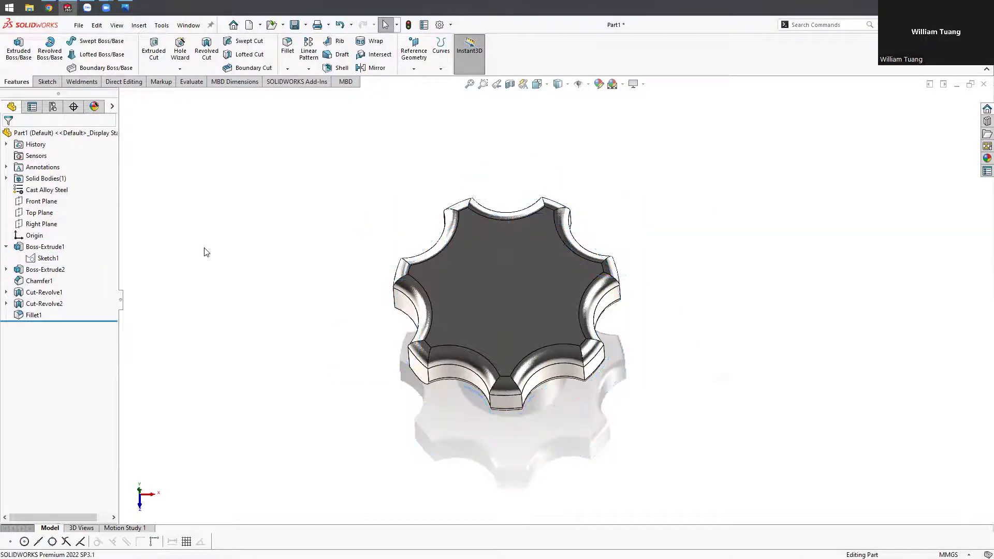
{"action": "left_click", "coordinate": [48, 259]}
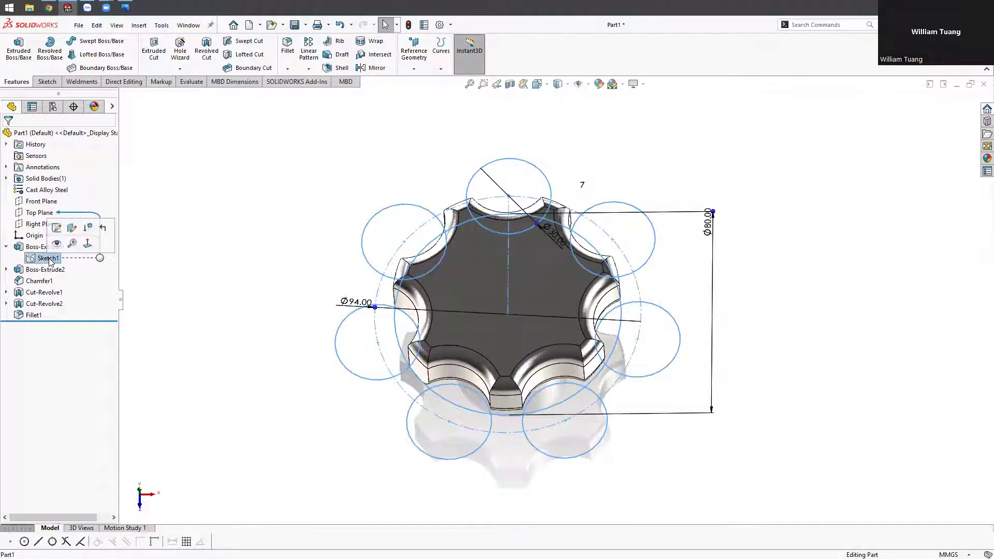
{"action": "left_click", "coordinate": [125, 7]}
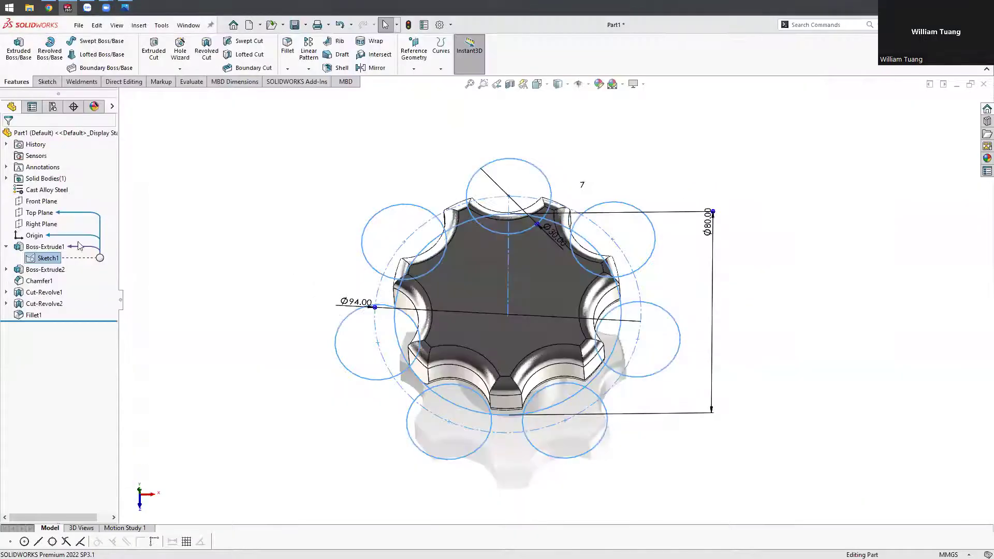
{"action": "double_click", "coordinate": [583, 186]}
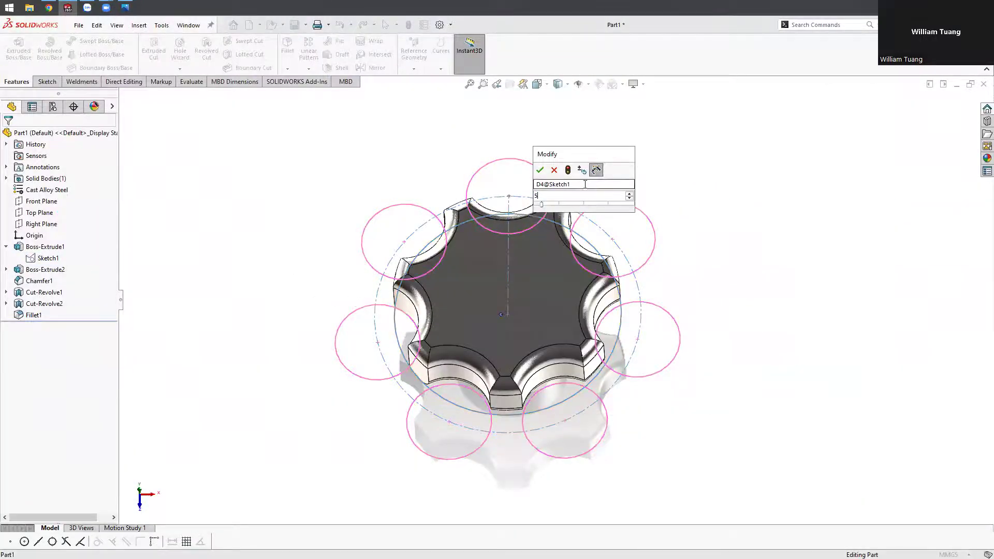
{"action": "key", "text": "Return"}
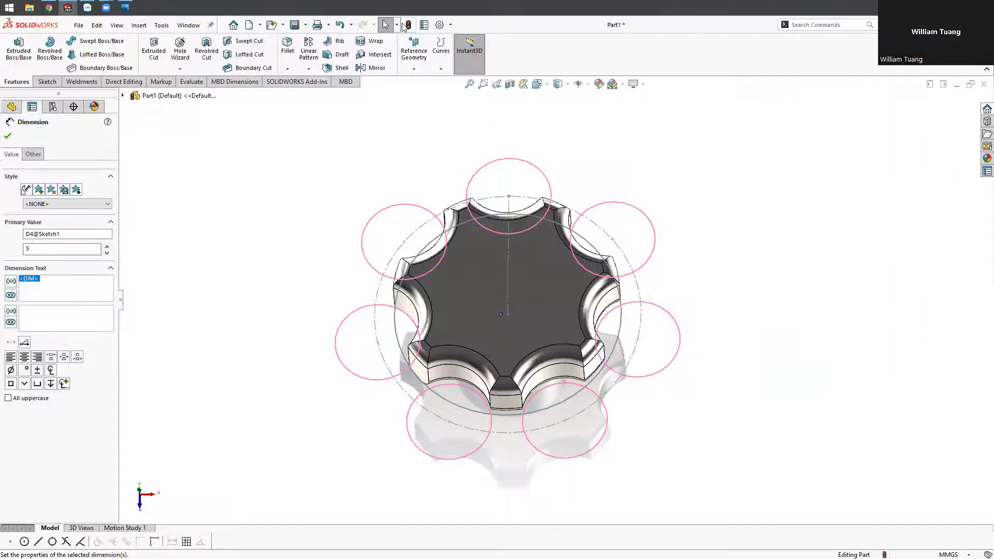
{"action": "left_click", "coordinate": [406, 25]}
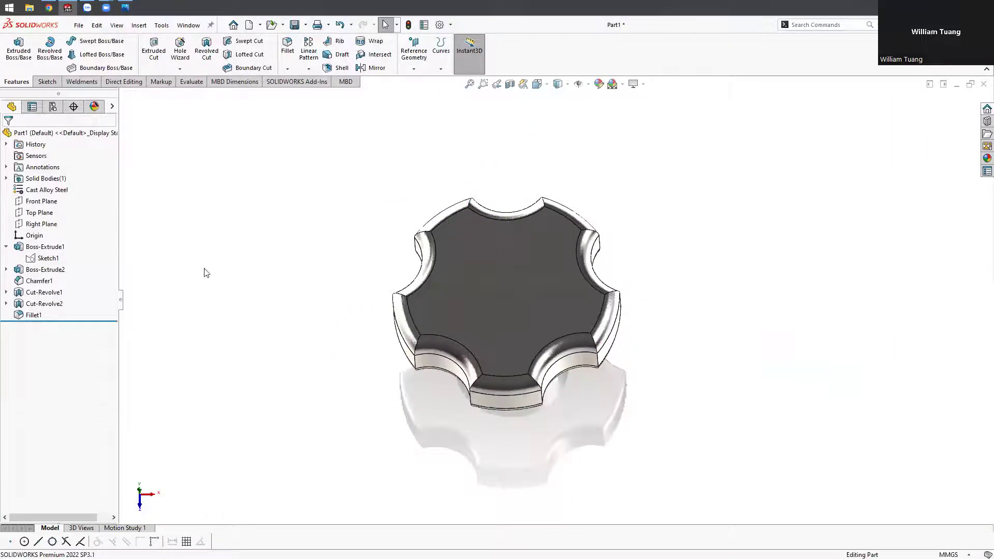
- Roll the part back before all features and select the Front Plane
{"action": "mouse_move", "coordinate": [247, 252]}
{"action": "middle_mouse_down"}
{"action": "mouse_move", "coordinate": [271, 133]}
{"action": "mouse_move", "coordinate": [215, 206]}
{"action": "mouse_move", "coordinate": [18, 273]}
{"action": "middle_mouse_up"}
{"action": "left_click_drag", "start_coordinate": [81, 322], "coordinate": [77, 239]}
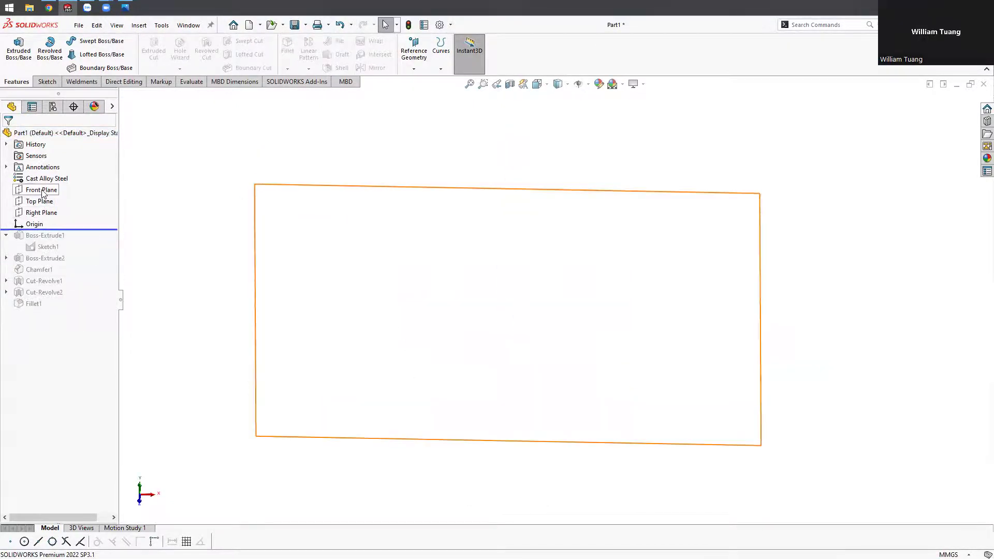
{"action": "left_click", "coordinate": [42, 190]}
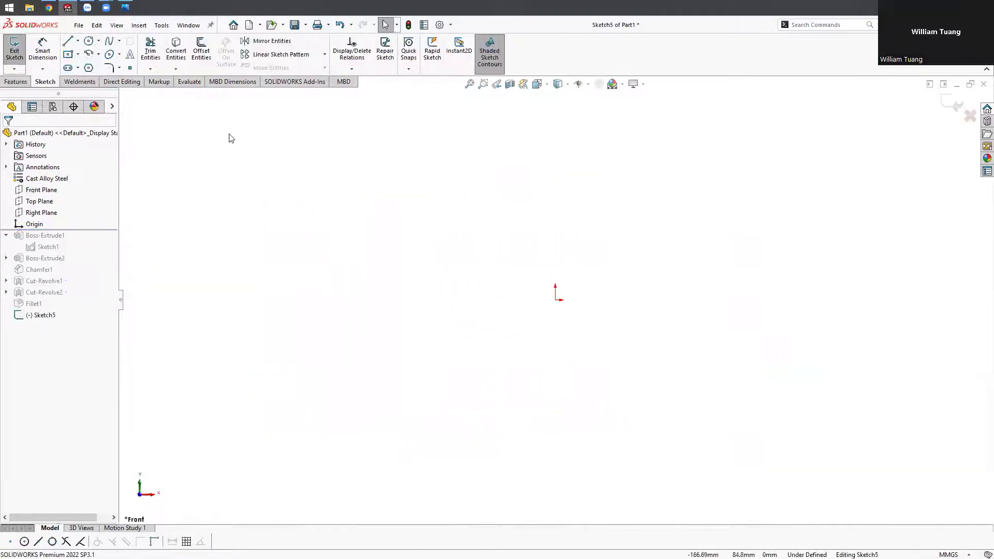
- Sketch a stepped L-shaped line profile starting from the origin
{"action": "left_click", "coordinate": [555, 299]}
{"action": "left_click", "coordinate": [555, 213]}
{"action": "left_click", "coordinate": [693, 213]}
{"action": "left_click", "coordinate": [693, 257]}
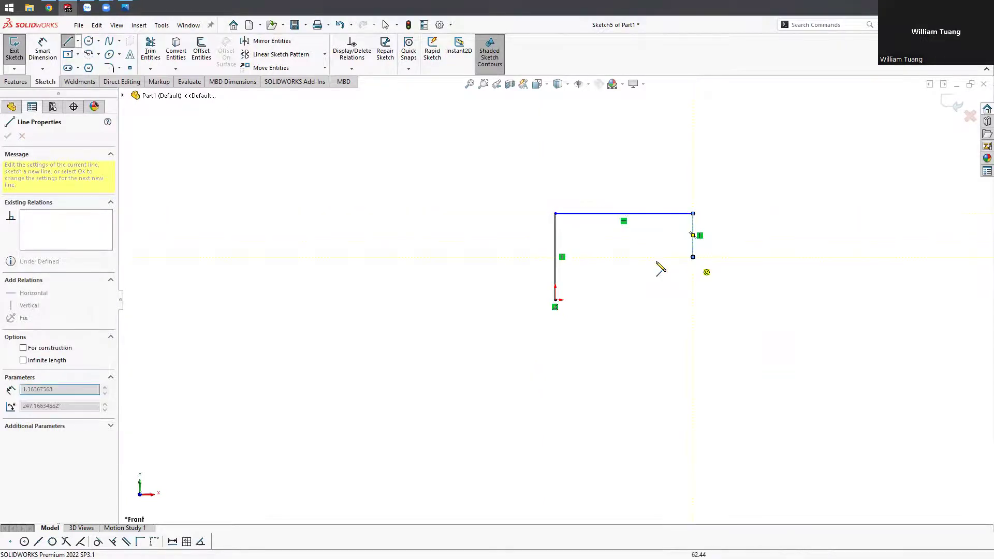
{"action": "left_click", "coordinate": [627, 256]}
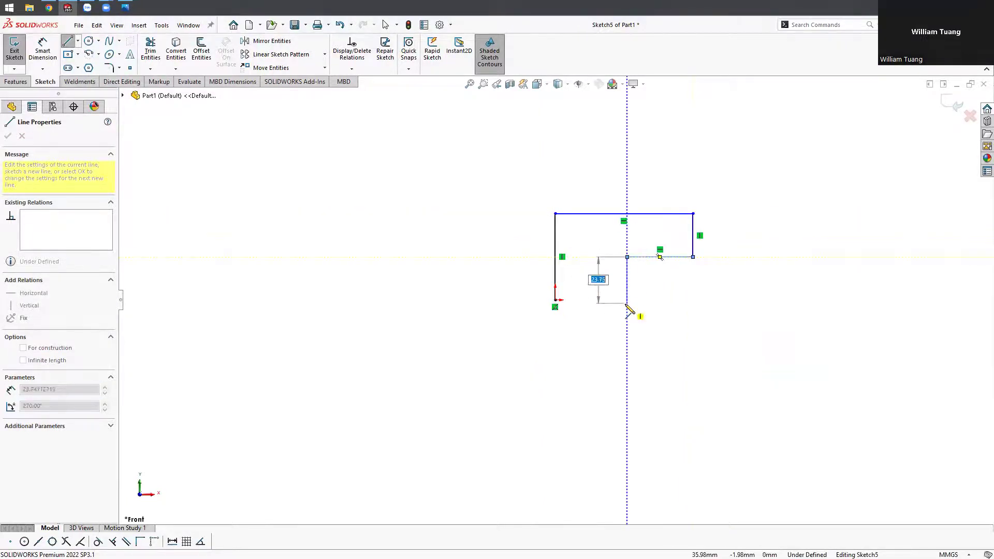
{"action": "left_click", "coordinate": [627, 299]}
- Close the stepped profile back at the origin and finish the line sketch
{"action": "left_click", "coordinate": [555, 299]}
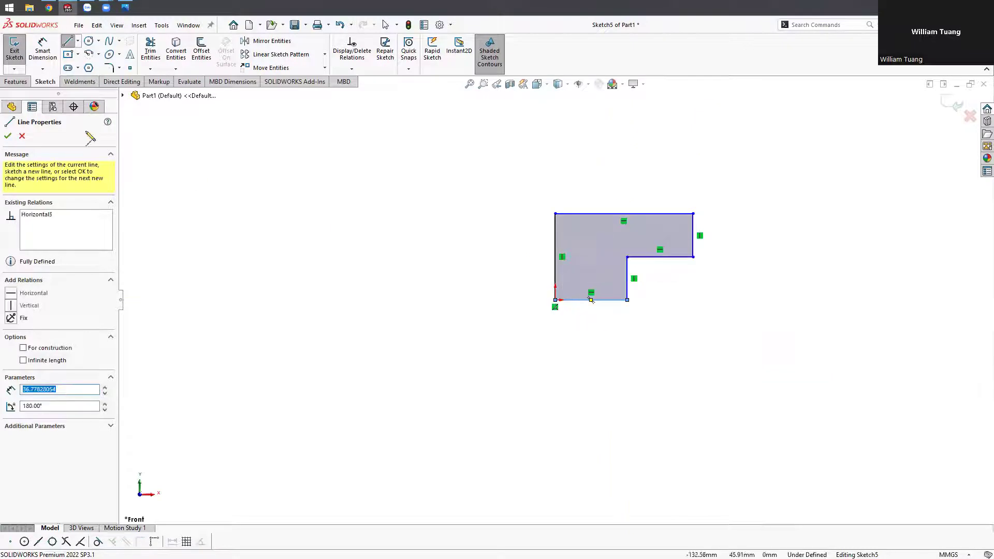
{"action": "left_click", "coordinate": [17, 81]}
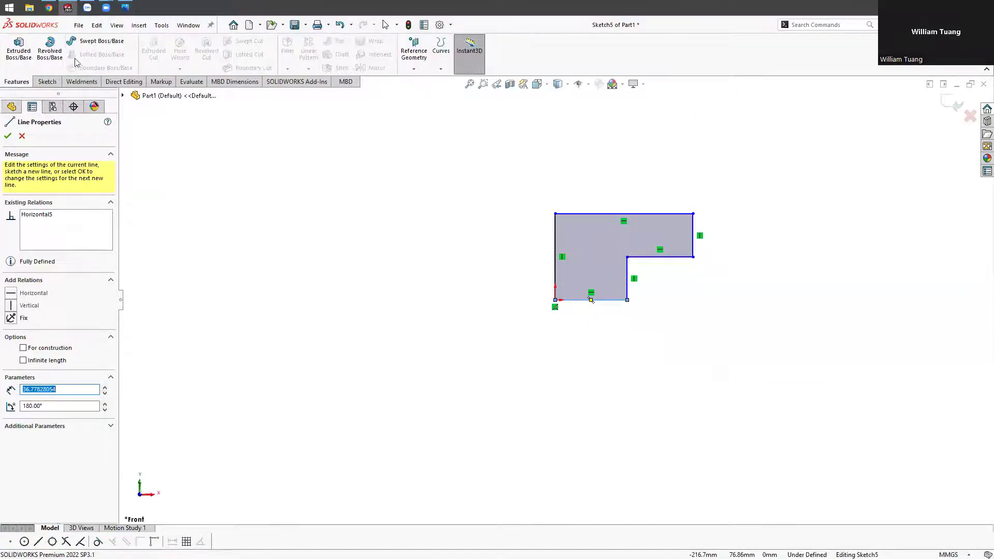
{"action": "left_click", "coordinate": [8, 136]}
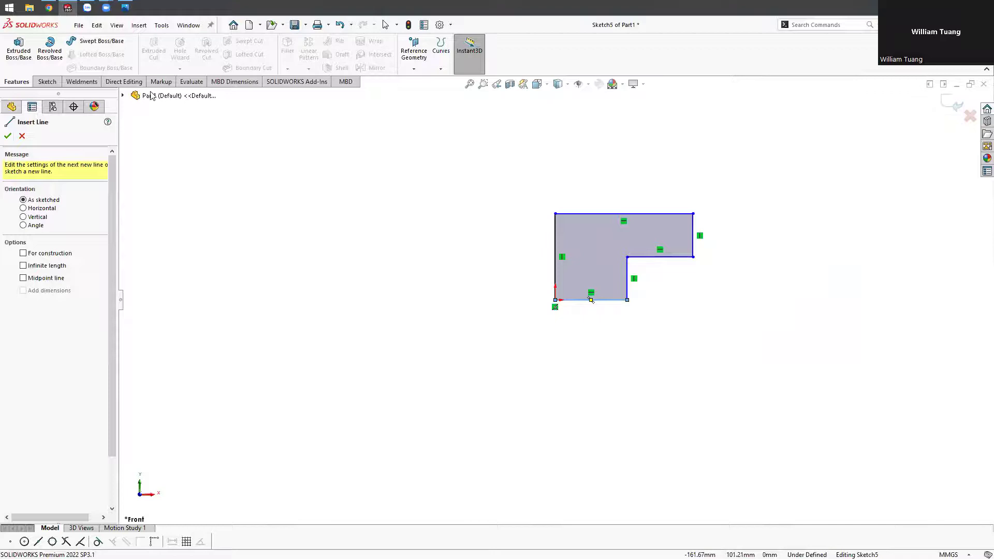
- Revolve the profile about its left edge, Line1, instead of Line6, creating Revolve1
{"action": "left_click", "coordinate": [54, 52]}
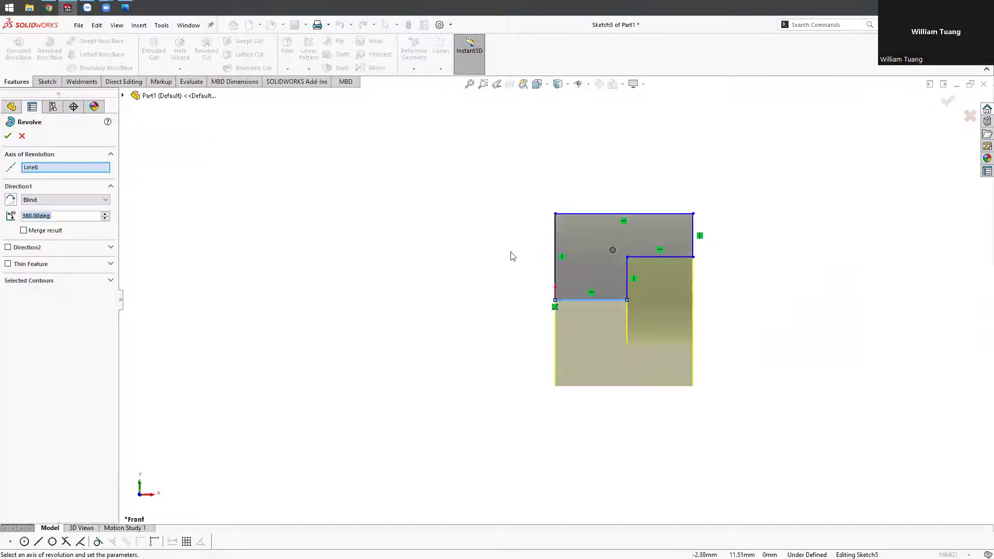
{"action": "left_click", "coordinate": [59, 169]}
{"action": "right_click", "coordinate": [58, 168]}
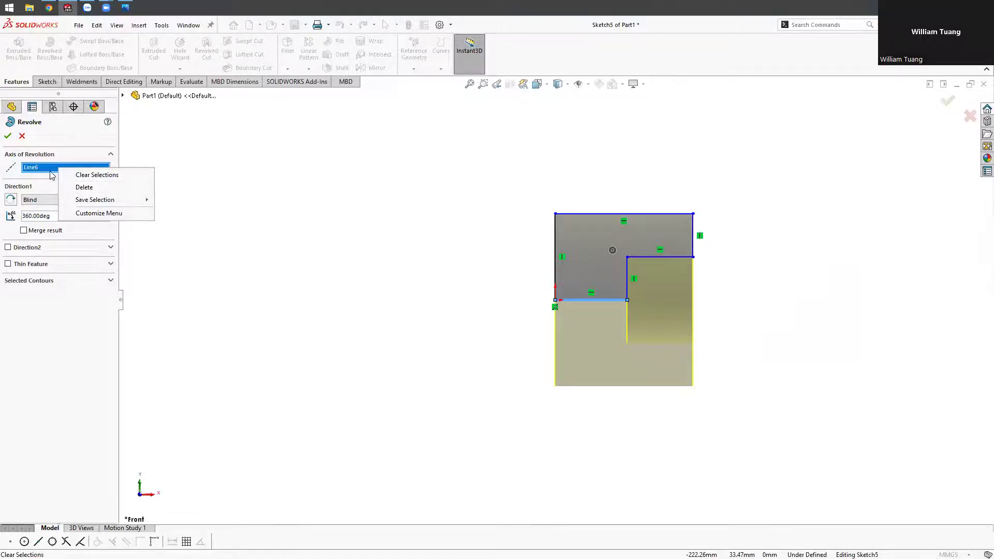
{"action": "left_click", "coordinate": [84, 187]}
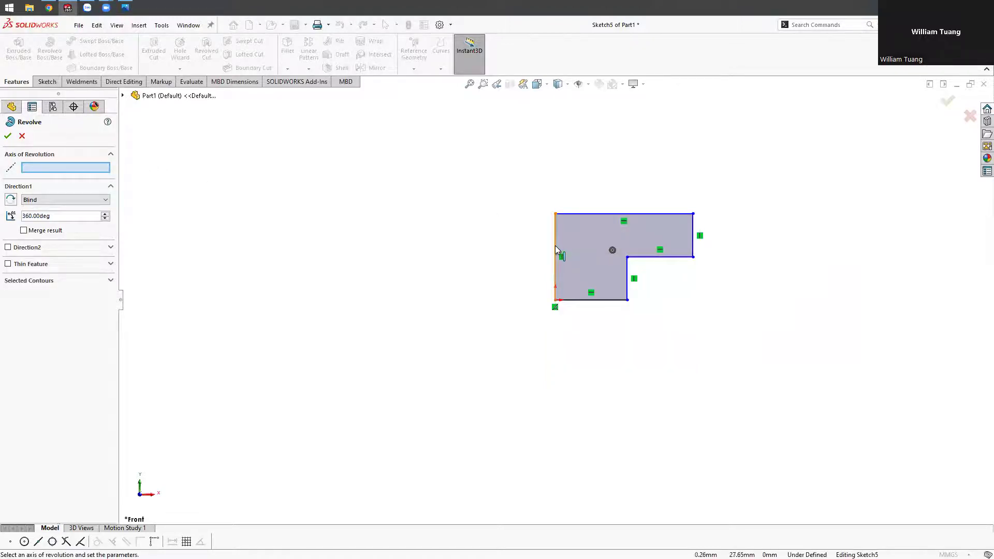
{"action": "left_click", "coordinate": [555, 250]}
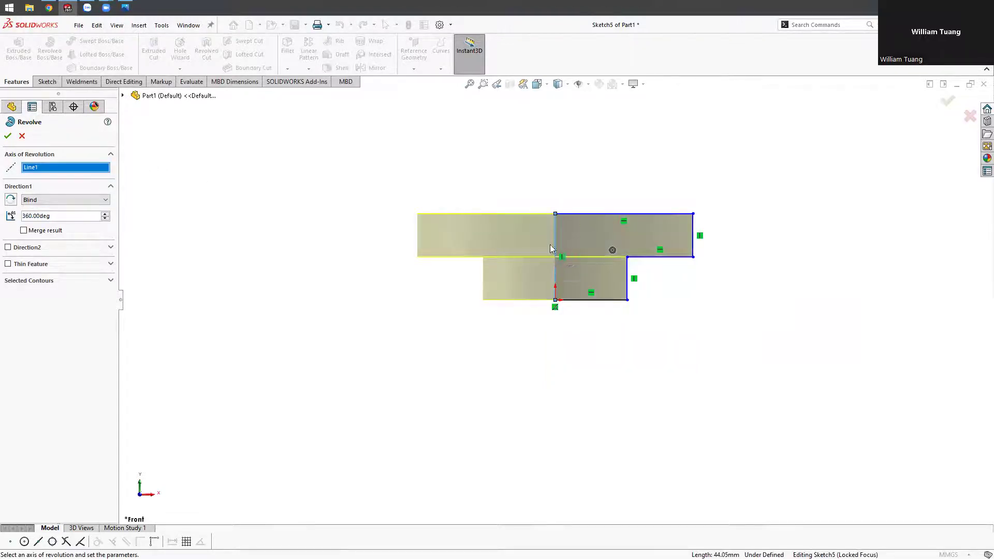
{"action": "middle_click_drag", "start_coordinate": [459, 253], "coordinate": [628, 274]}
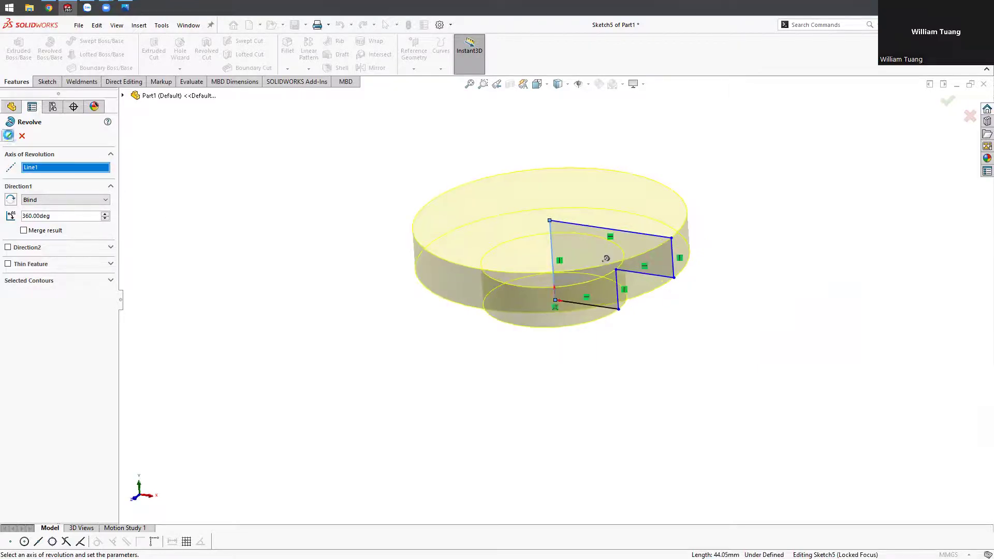
{"action": "key", "text": "Return"}
- Start new Sketch6 on the revolved body's top face, viewed normal to it
{"action": "left_click", "coordinate": [485, 185]}
{"action": "left_click", "coordinate": [470, 154]}
{"action": "left_click", "coordinate": [462, 182]}
{"action": "left_click", "coordinate": [471, 154]}
{"action": "left_click", "coordinate": [506, 195]}
{"action": "left_click", "coordinate": [539, 147]}
- Draw a small circle at the rim's top point and circularly pattern it into 5 instances
{"action": "left_click", "coordinate": [312, 159]}
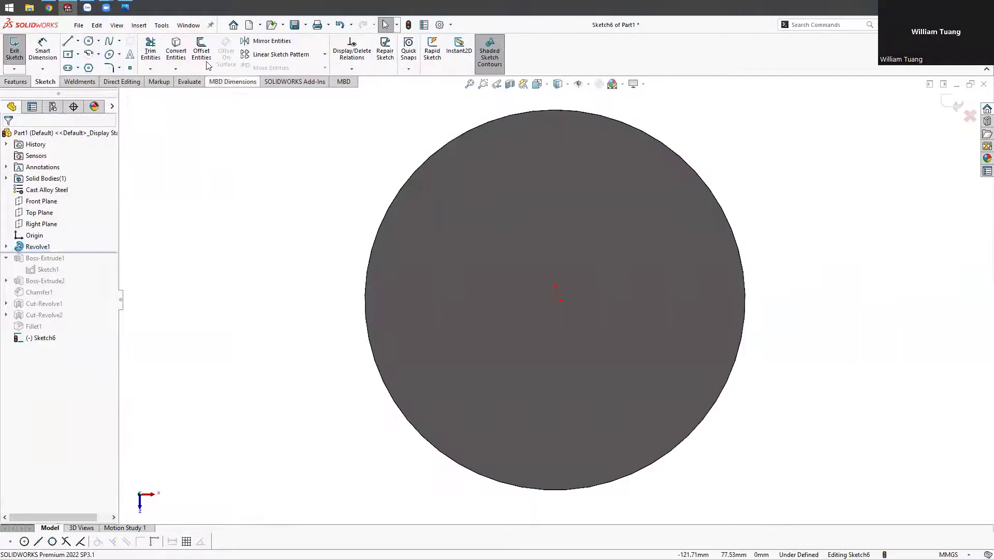
{"action": "left_click", "coordinate": [89, 42]}
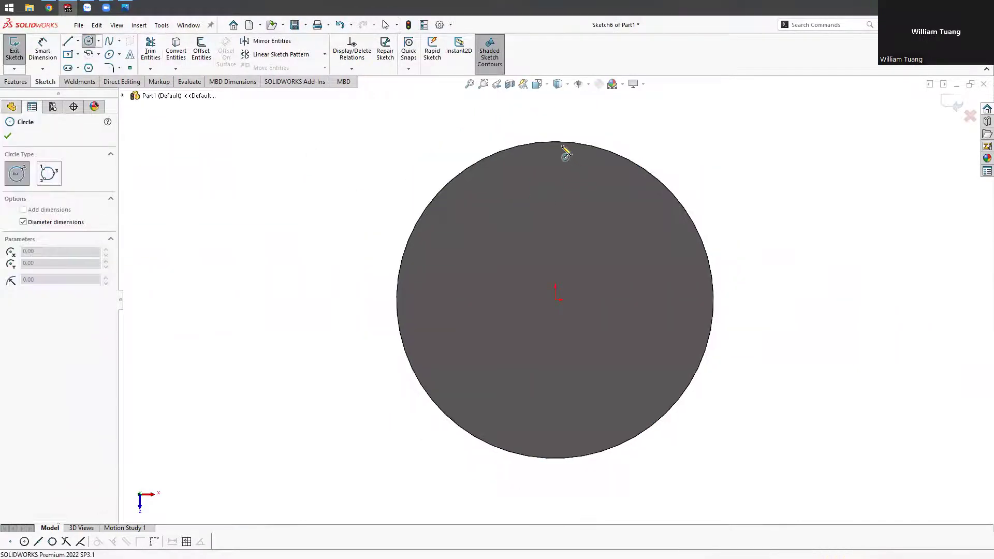
{"action": "left_click", "coordinate": [556, 142]}
{"action": "left_click", "coordinate": [559, 161]}
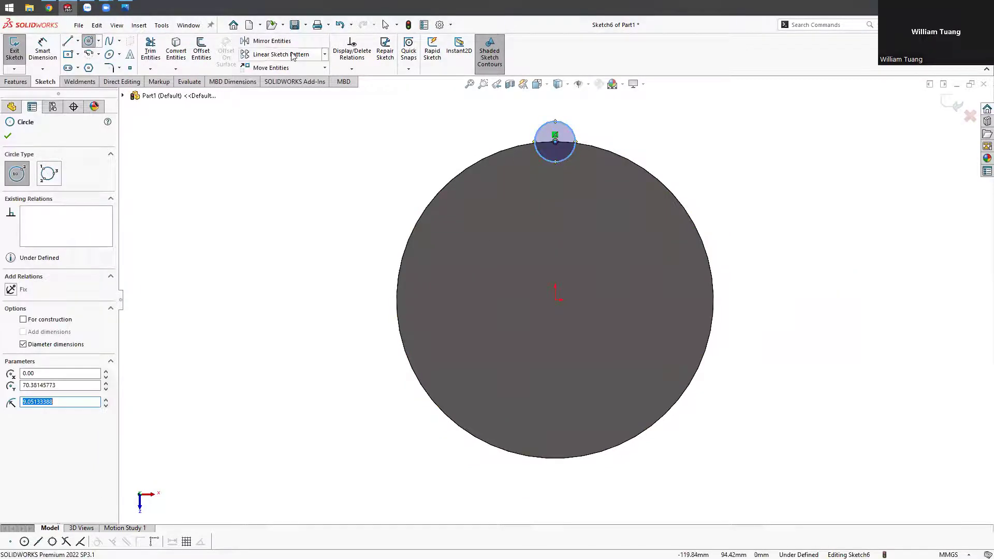
{"action": "left_click", "coordinate": [325, 55]}
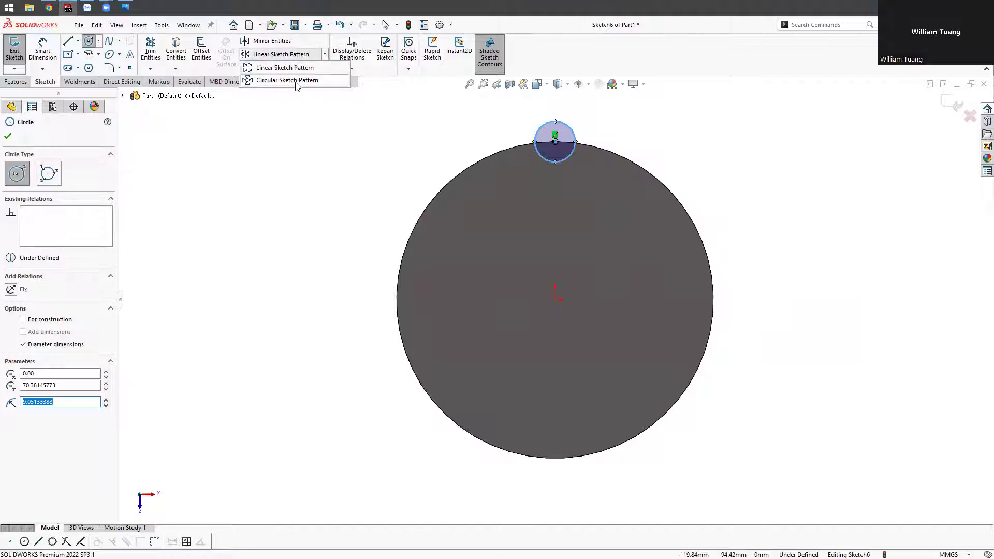
{"action": "left_click", "coordinate": [298, 81]}
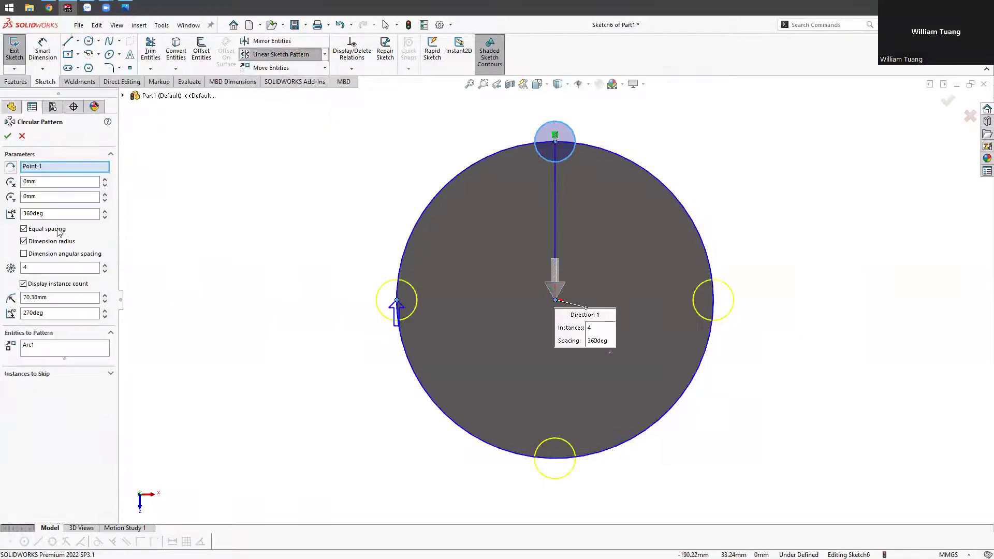
{"action": "left_click", "coordinate": [105, 266]}
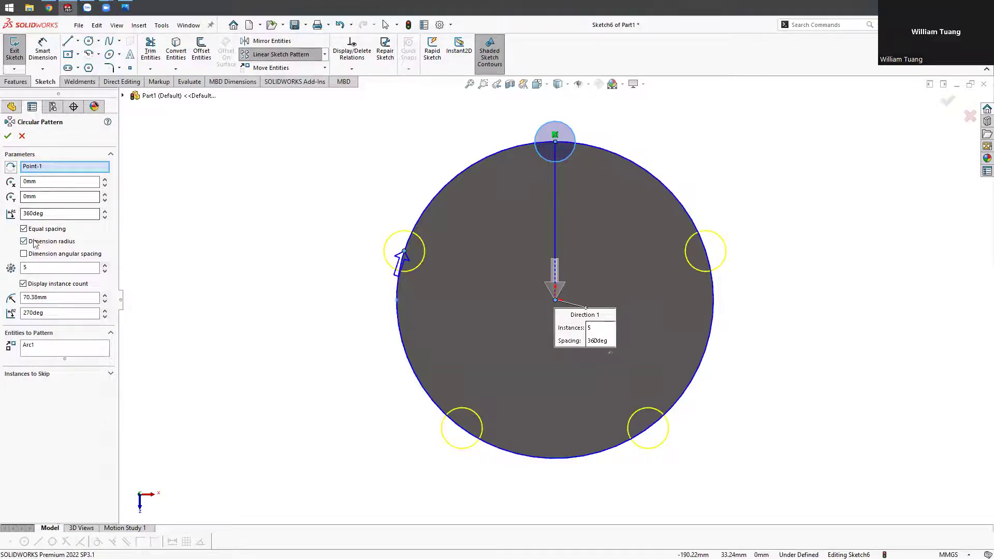
{"action": "left_click", "coordinate": [8, 135]}
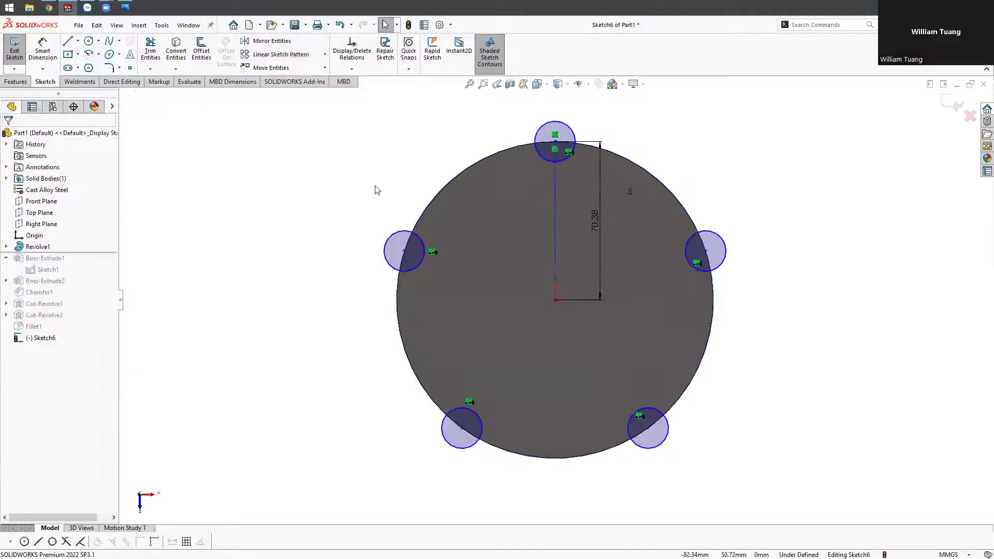
- Make the construction line vertical and align the pattern's top point vertically over the origin
{"action": "left_click", "coordinate": [555, 213]}
{"action": "left_click", "coordinate": [601, 170]}
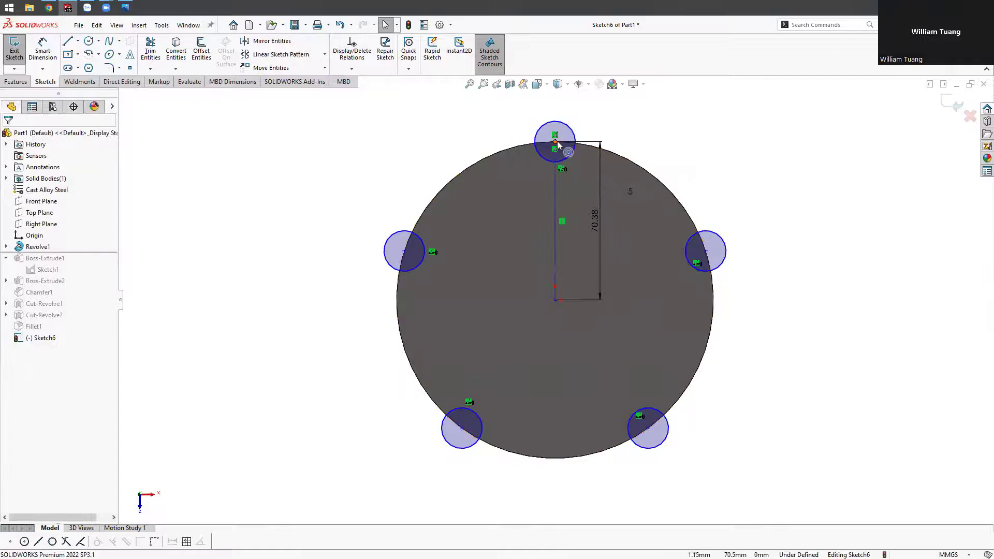
{"action": "left_click_drag", "start_coordinate": [556, 144], "coordinate": [570, 143]}
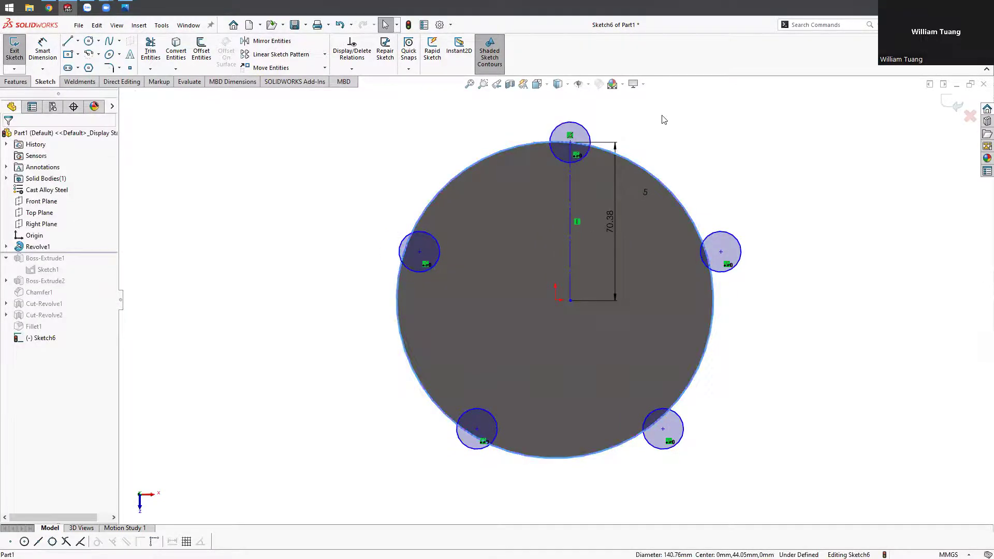
{"action": "left_click", "coordinate": [570, 142]}
{"action": "left_click", "coordinate": [534, 144], "text": "ctrl"}
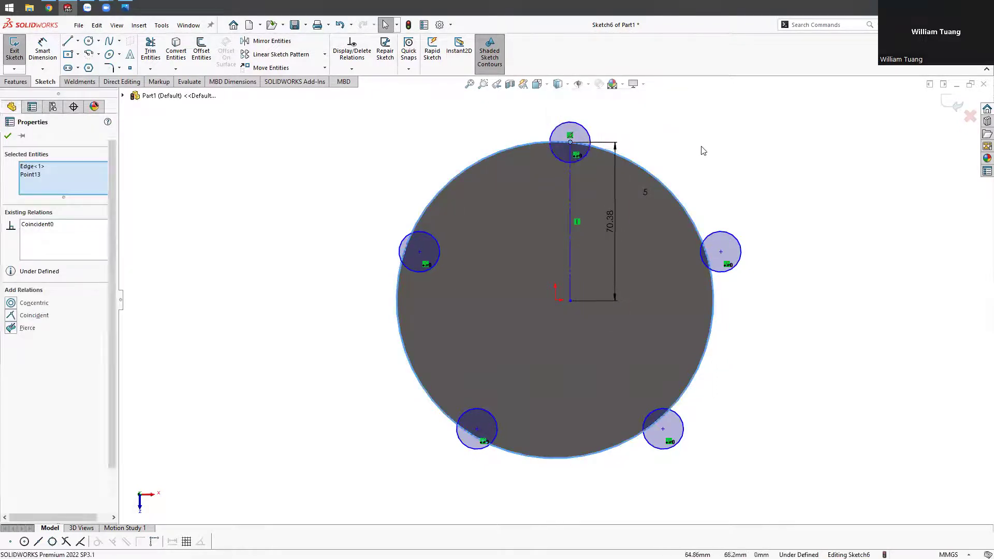
{"action": "left_click", "coordinate": [701, 151]}
{"action": "left_click", "coordinate": [569, 142]}
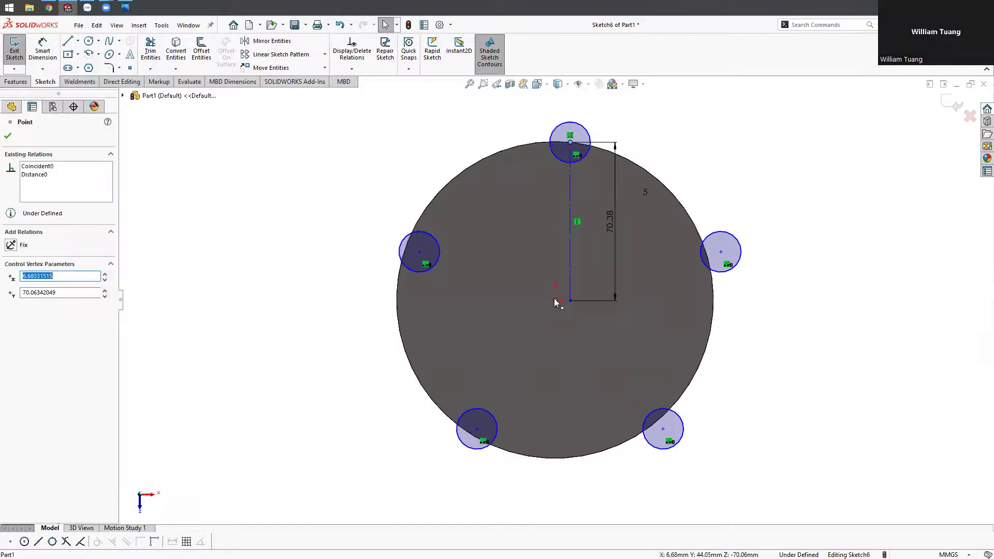
{"action": "left_click", "coordinate": [555, 301], "text": "ctrl"}
{"action": "left_click", "coordinate": [608, 269]}
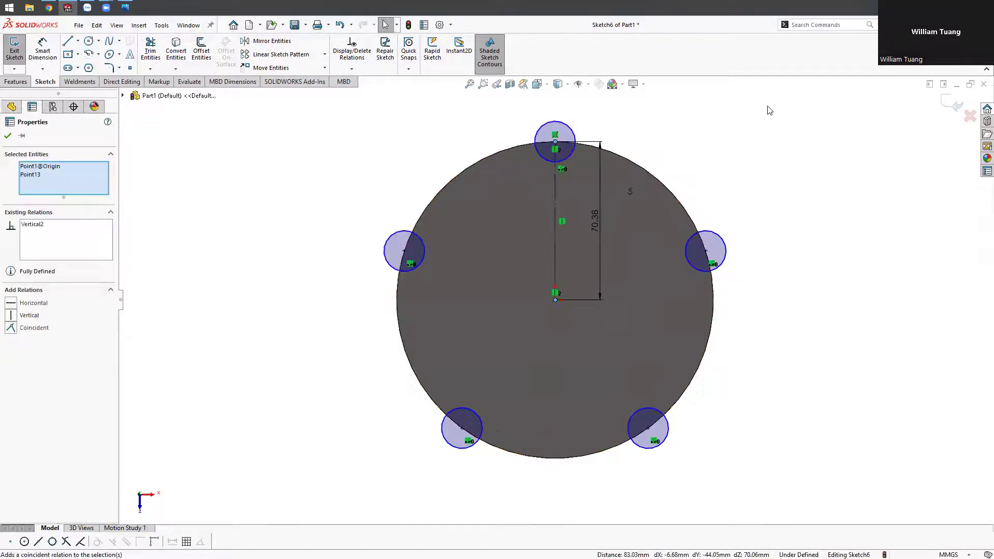
{"action": "left_click", "coordinate": [736, 196]}
{"action": "left_click", "coordinate": [555, 141]}
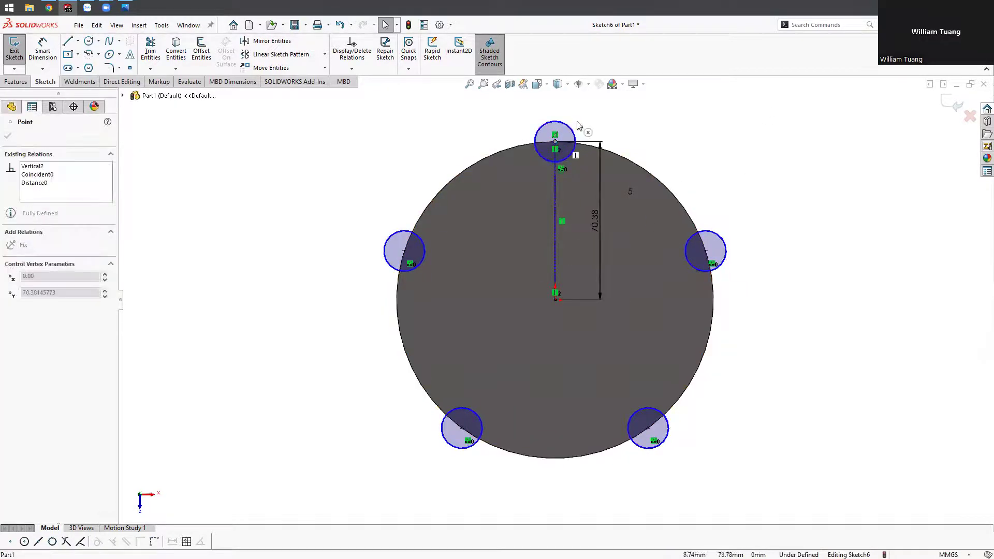
- Enlarge the patterned circles and dimension the top circle to Ø30 mm
{"action": "left_click", "coordinate": [706, 251]}
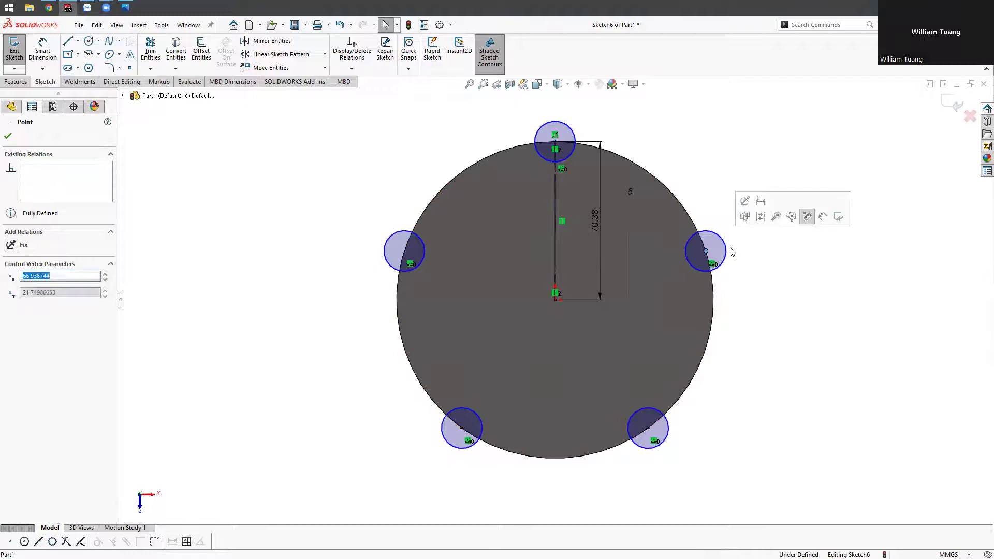
{"action": "left_click_drag", "start_coordinate": [727, 254], "coordinate": [739, 251]}
{"action": "left_click", "coordinate": [678, 166]}
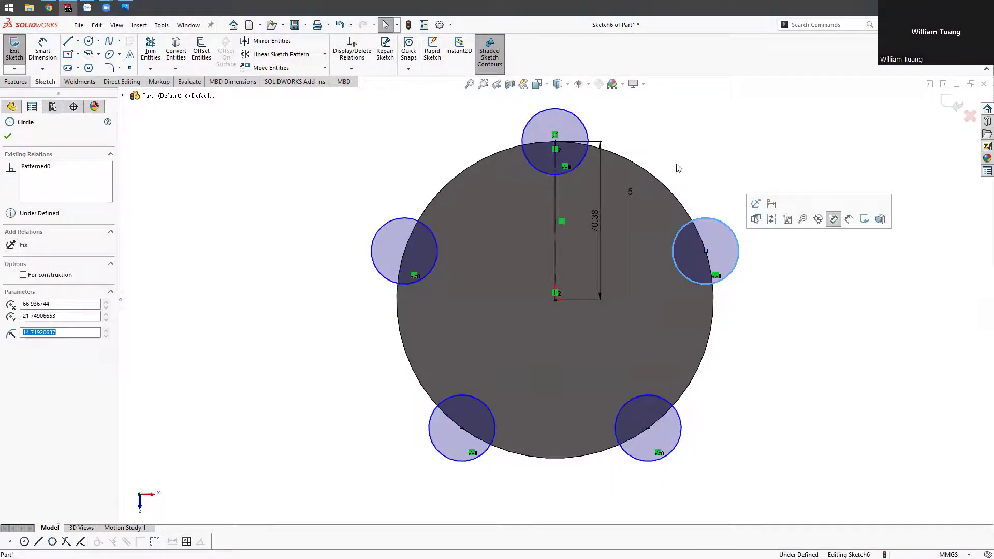
{"action": "key", "text": "d"}
{"action": "left_click", "coordinate": [584, 123]}
{"action": "left_click", "coordinate": [598, 103]}
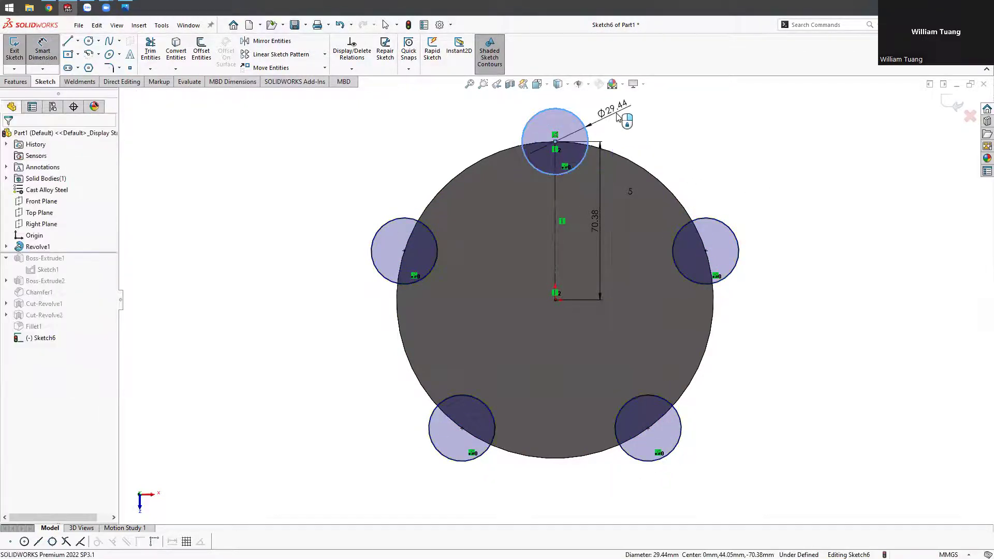
{"action": "type", "text": "30"}
{"action": "key", "text": "Return"}
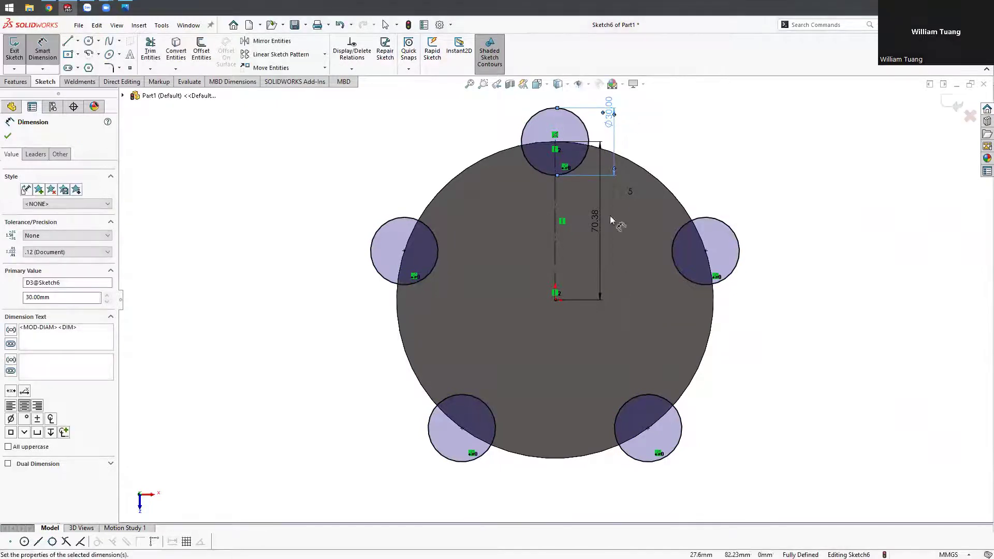
{"action": "left_click", "coordinate": [18, 83]}
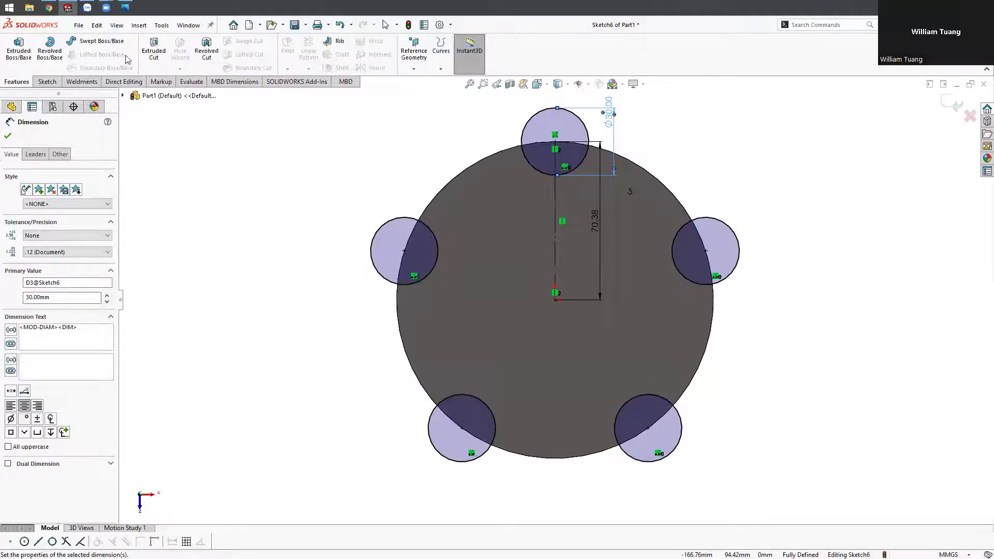
- Extruded-cut Sketch6's five Ø30 circles Up To Surface at the disc's selected face
{"action": "left_click", "coordinate": [155, 54]}
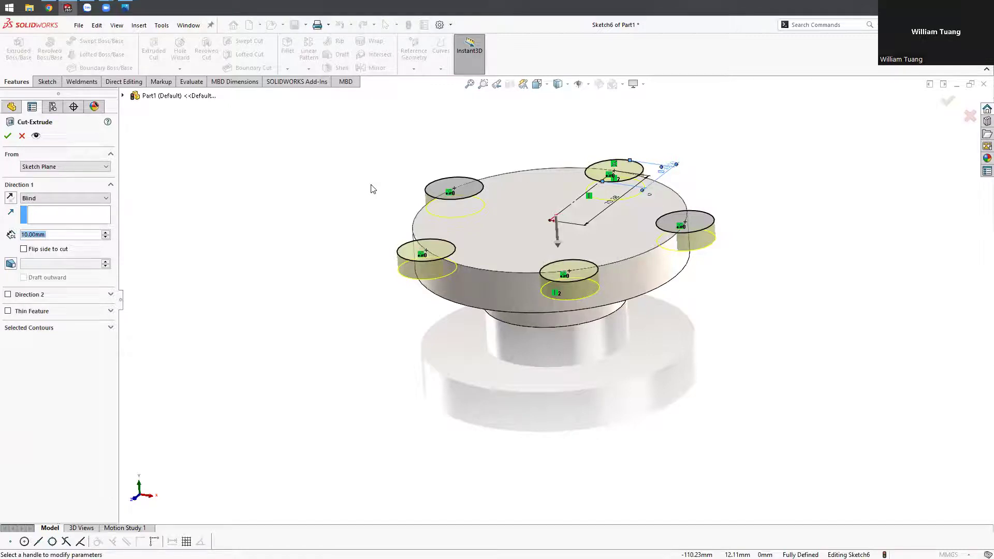
{"action": "mouse_move", "coordinate": [298, 278]}
{"action": "middle_mouse_down"}
{"action": "mouse_move", "coordinate": [484, 190]}
{"action": "mouse_move", "coordinate": [480, 226]}
{"action": "mouse_move", "coordinate": [468, 198]}
{"action": "middle_mouse_up"}
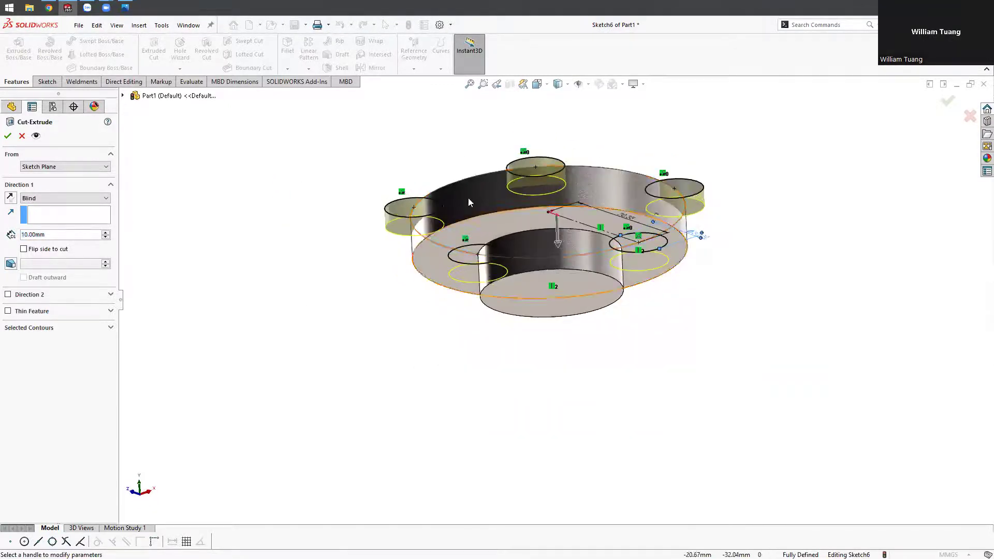
{"action": "left_click", "coordinate": [51, 201]}
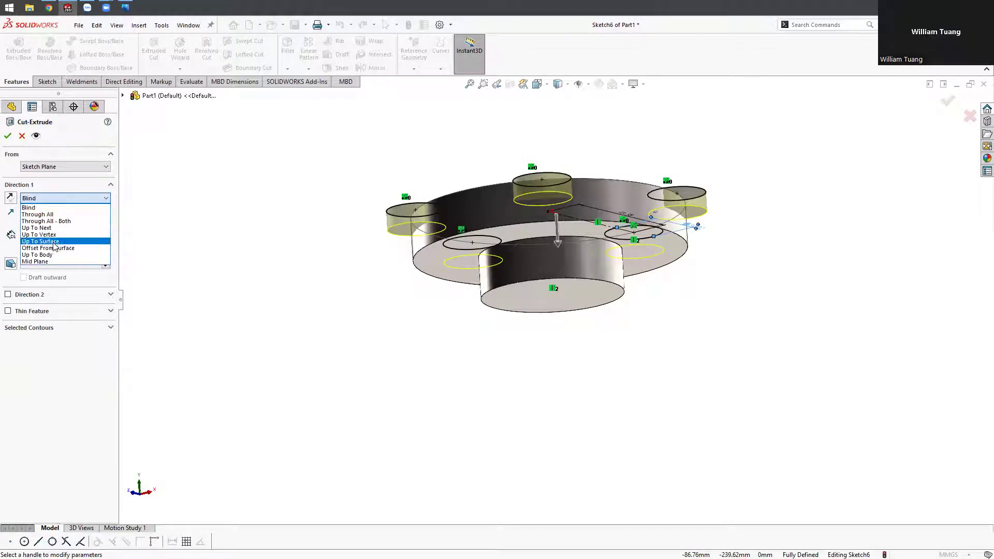
{"action": "left_click", "coordinate": [56, 241]}
{"action": "left_click", "coordinate": [525, 230]}
{"action": "mouse_move", "coordinate": [524, 230]}
{"action": "middle_mouse_down"}
{"action": "mouse_move", "coordinate": [346, 220]}
{"action": "mouse_move", "coordinate": [349, 334]}
{"action": "middle_mouse_up"}
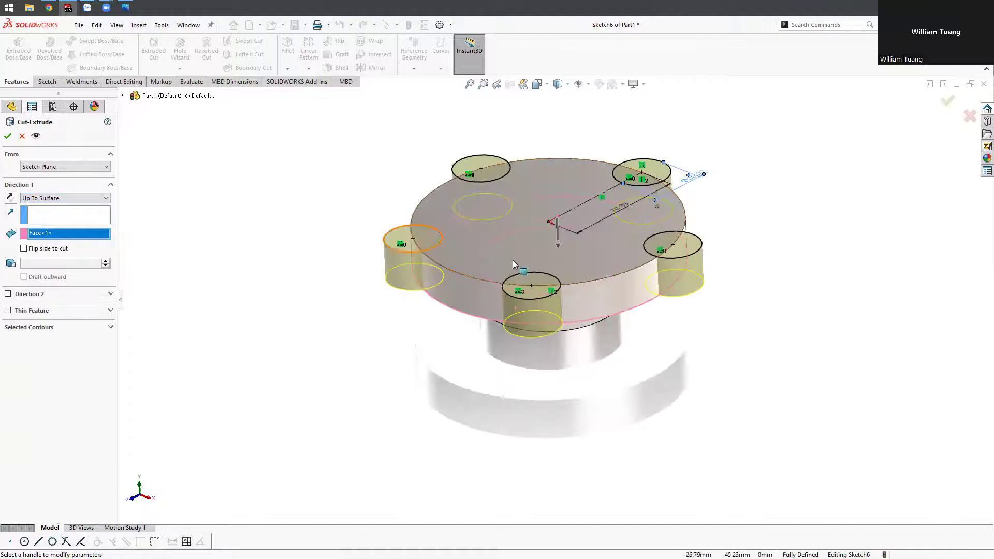
{"action": "left_click", "coordinate": [7, 137]}
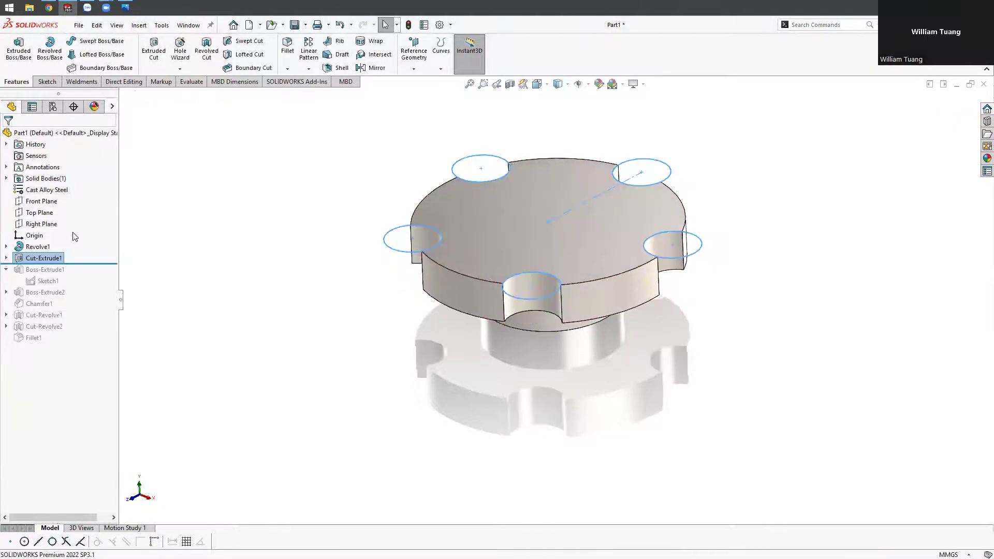
{"action": "middle_click_drag", "start_coordinate": [260, 211], "coordinate": [296, 207]}
- Delete Revolve1 and Cut-Extrude1 along with their absorbed sketches
{"action": "left_click", "coordinate": [299, 215]}
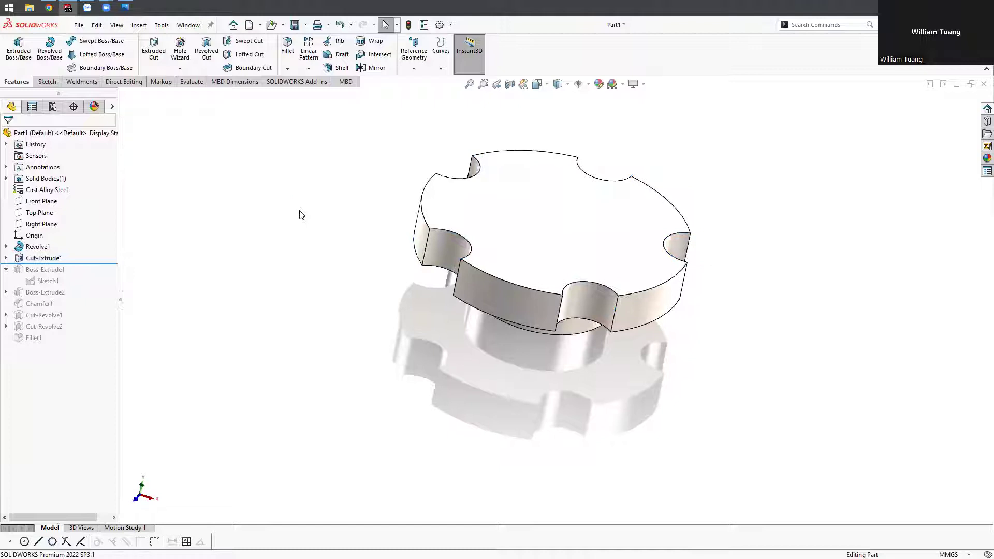
{"action": "mouse_move", "coordinate": [322, 209]}
{"action": "middle_mouse_down"}
{"action": "mouse_move", "coordinate": [355, 271]}
{"action": "mouse_move", "coordinate": [353, 313]}
{"action": "mouse_move", "coordinate": [480, 284]}
{"action": "mouse_move", "coordinate": [573, 279]}
{"action": "middle_mouse_up"}
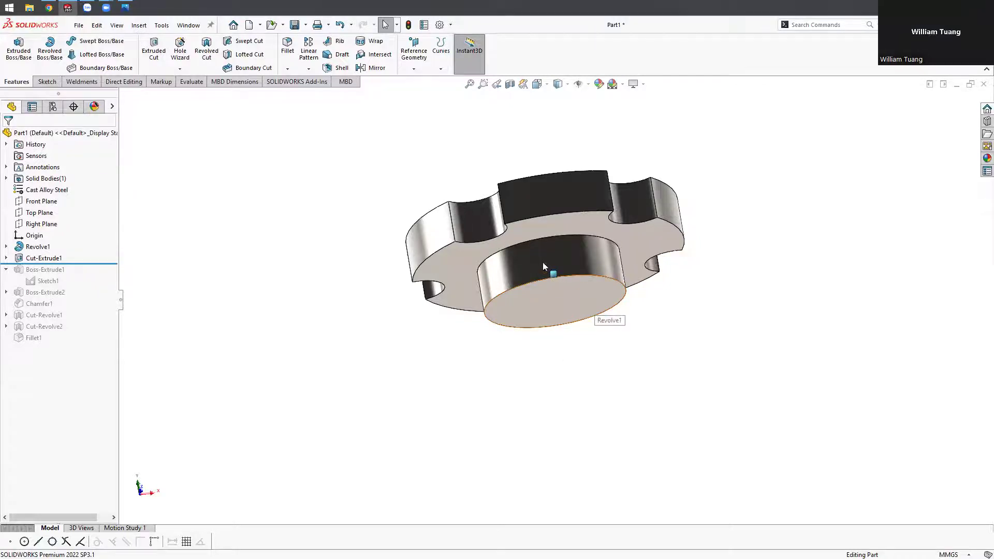
{"action": "key", "text": "ctrl+7"}
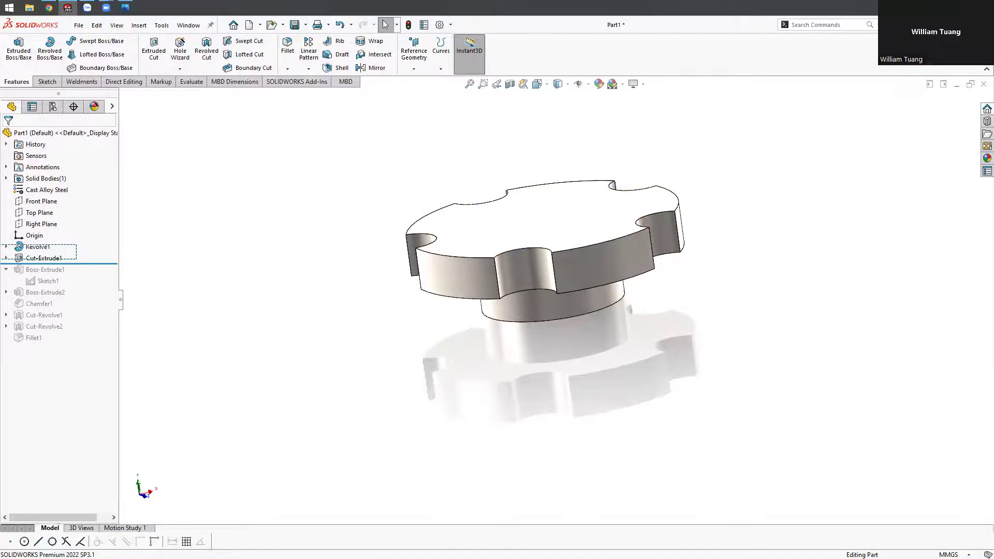
{"action": "left_click_drag", "start_coordinate": [77, 245], "coordinate": [7, 254]}
{"action": "left_click", "coordinate": [418, 331]}
{"action": "left_click", "coordinate": [562, 242]}
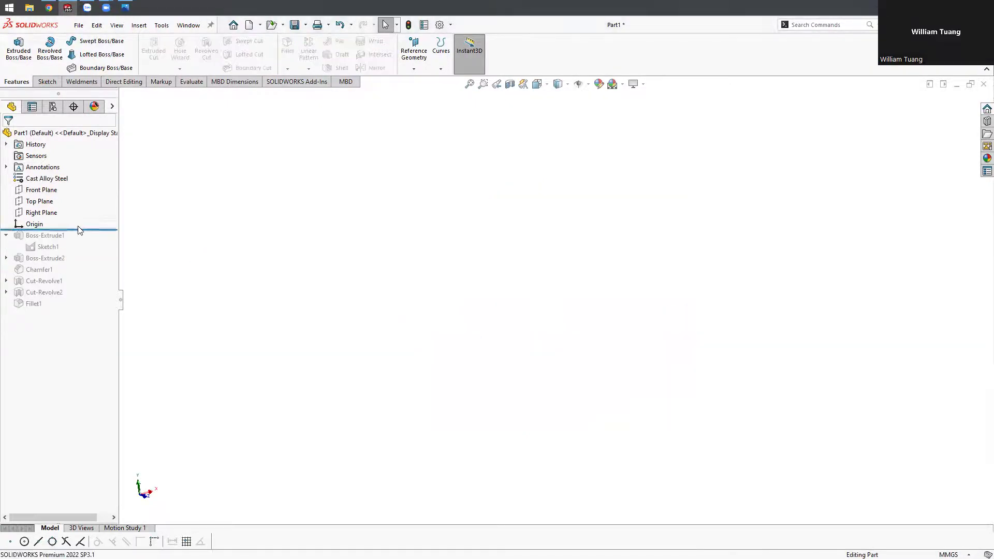
- Roll the part forward below Fillet1 to restore all original knob features
{"action": "left_click_drag", "start_coordinate": [87, 229], "coordinate": [57, 321]}
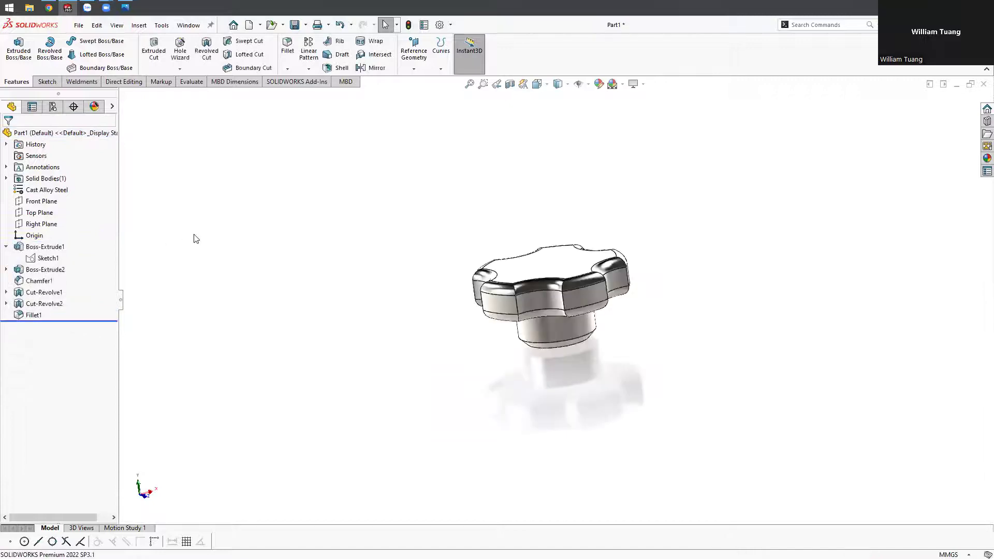
{"action": "left_click", "coordinate": [45, 247]}
{"action": "mouse_move", "coordinate": [310, 239]}
{"action": "middle_mouse_down"}
{"action": "mouse_move", "coordinate": [392, 245]}
{"action": "mouse_move", "coordinate": [366, 292]}
{"action": "middle_mouse_up"}
{"action": "left_click", "coordinate": [366, 291]}
- Edit Sketch1 and zoom in on the Ø80 circle with its five Ø30 circles
{"action": "left_click", "coordinate": [49, 257]}
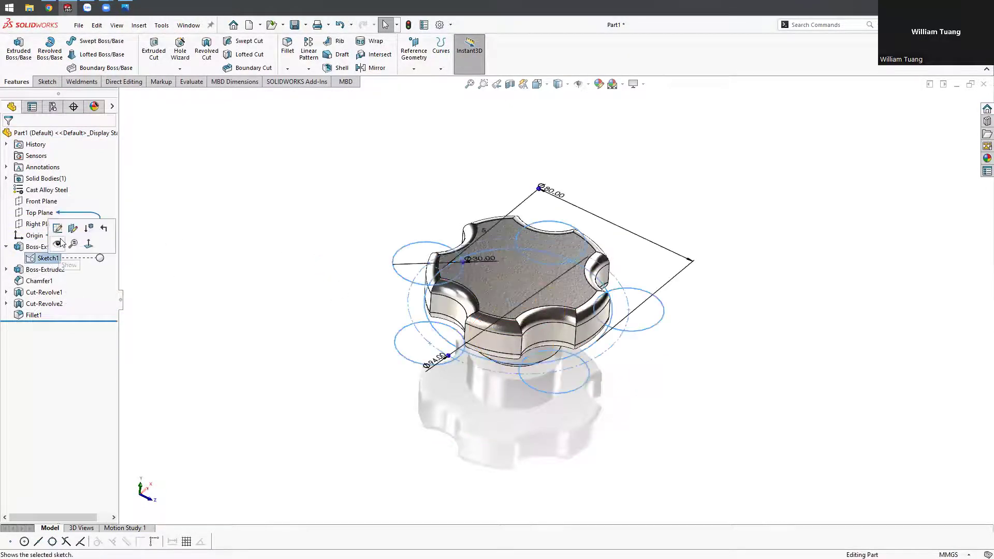
{"action": "left_click", "coordinate": [69, 227]}
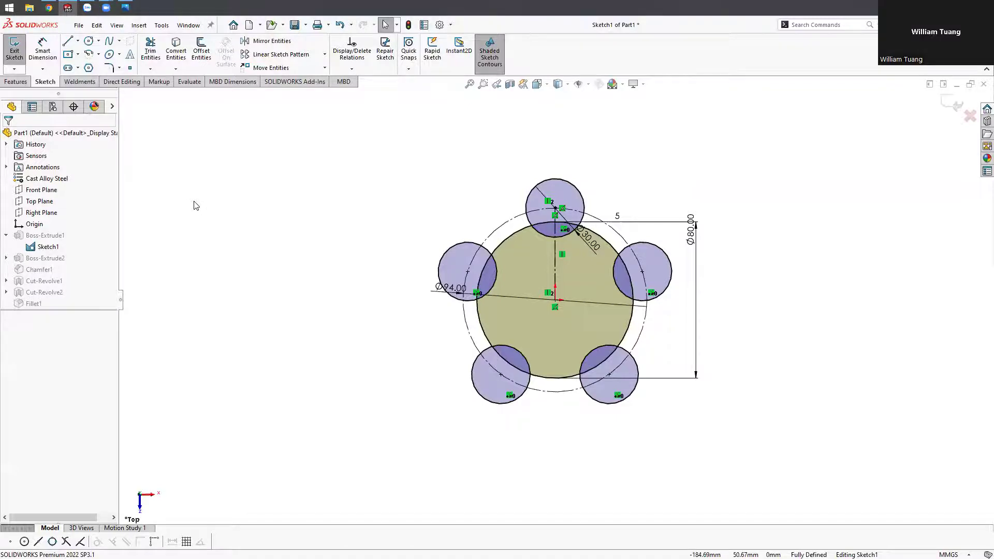
{"action": "scroll", "coordinate": [639, 272], "scroll_direction": "down", "scroll_amount": 1}
{"action": "scroll", "coordinate": [639, 271], "scroll_direction": "down", "scroll_amount": 2}
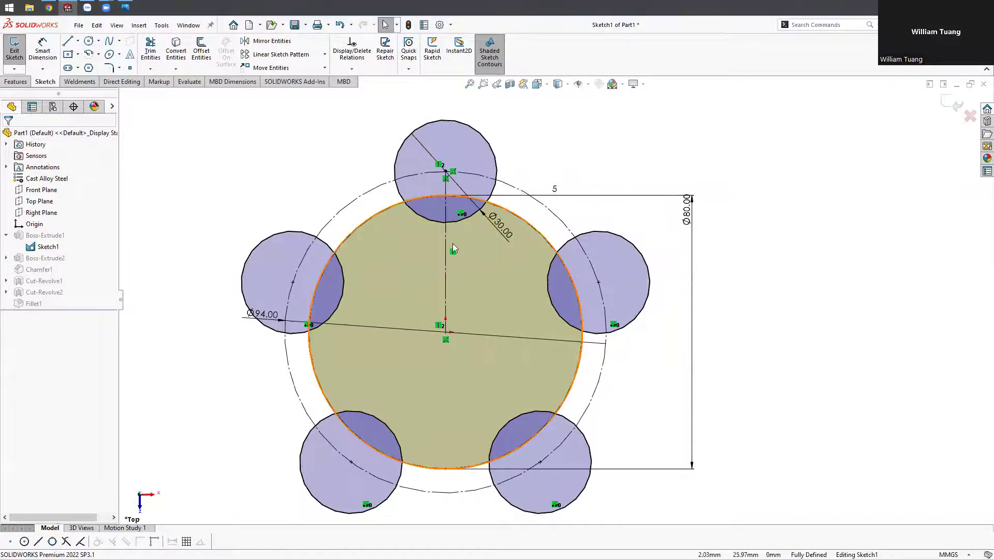
- Power-trim the five Ø30 circles and the Ø80 circle arcs into one five-notched outline
{"action": "left_click", "coordinate": [149, 50]}
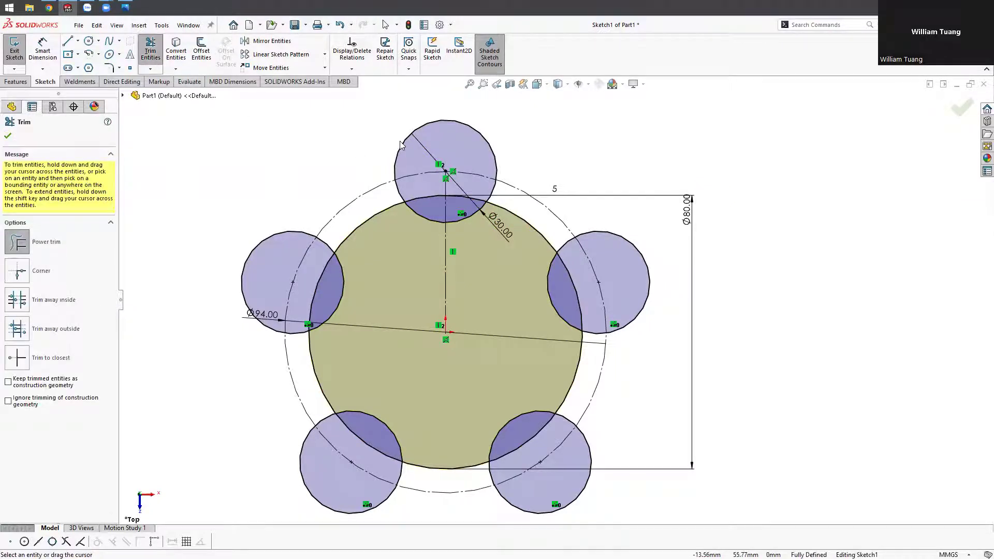
{"action": "left_click_drag", "start_coordinate": [401, 140], "coordinate": [414, 160]}
{"action": "left_click_drag", "start_coordinate": [454, 196], "coordinate": [392, 201]}
{"action": "left_click_drag", "start_coordinate": [474, 178], "coordinate": [510, 186]}
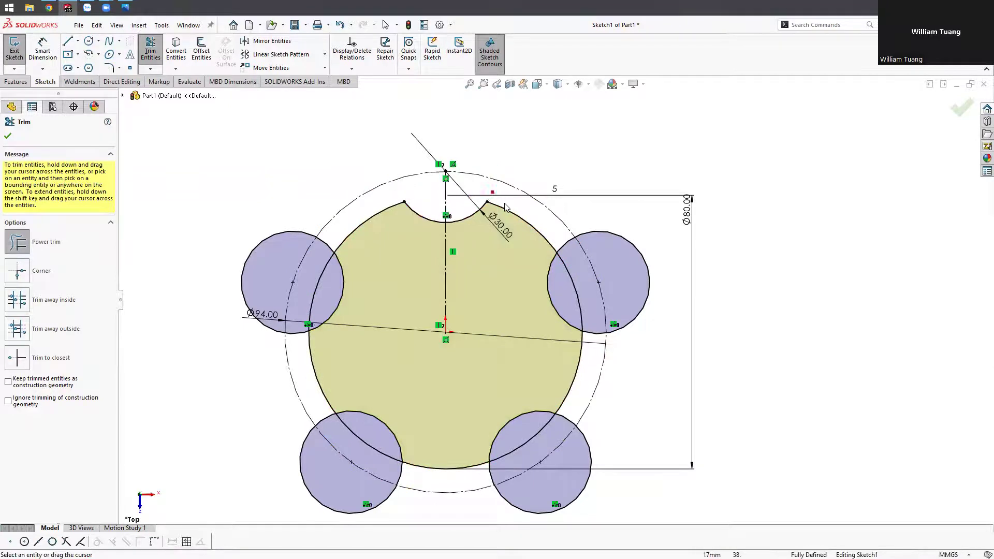
{"action": "left_click_drag", "start_coordinate": [565, 244], "coordinate": [608, 350]}
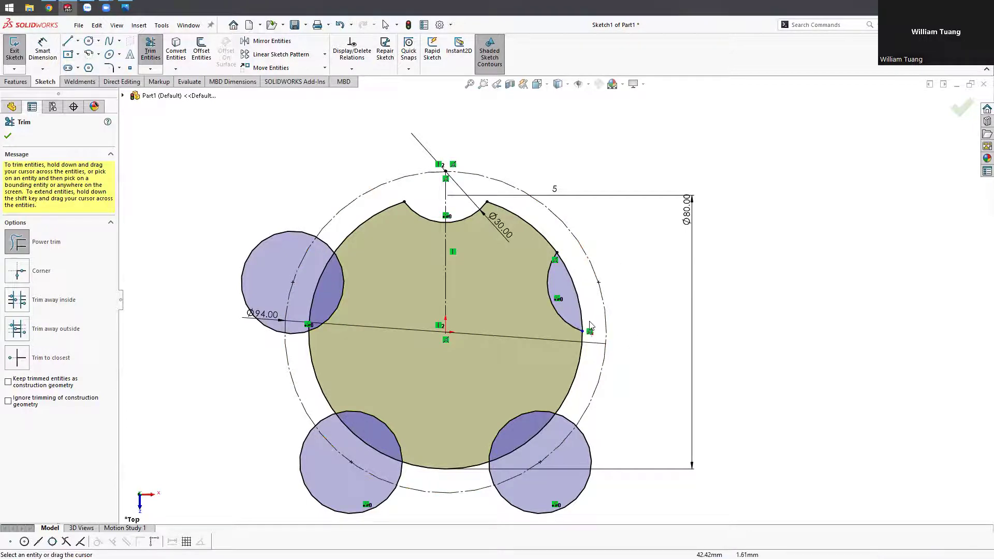
{"action": "left_click_drag", "start_coordinate": [595, 342], "coordinate": [526, 298]}
{"action": "mouse_move", "coordinate": [248, 258]}
{"action": "left_mouse_down"}
{"action": "mouse_move", "coordinate": [279, 302]}
{"action": "mouse_move", "coordinate": [322, 310]}
{"action": "left_mouse_up"}
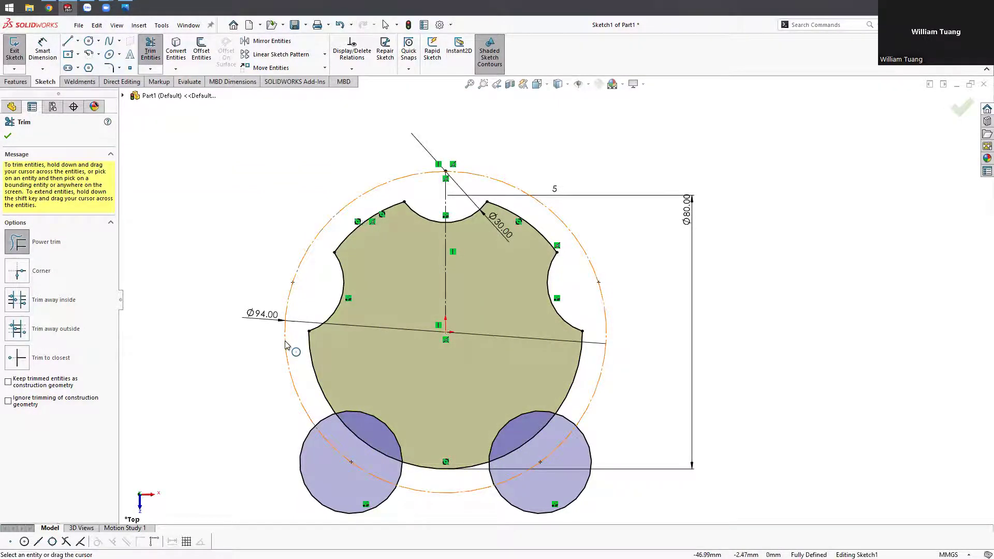
{"action": "mouse_move", "coordinate": [287, 345]}
{"action": "left_mouse_down"}
{"action": "mouse_move", "coordinate": [297, 454]}
{"action": "mouse_move", "coordinate": [559, 429]}
{"action": "mouse_move", "coordinate": [488, 432]}
{"action": "left_mouse_up"}
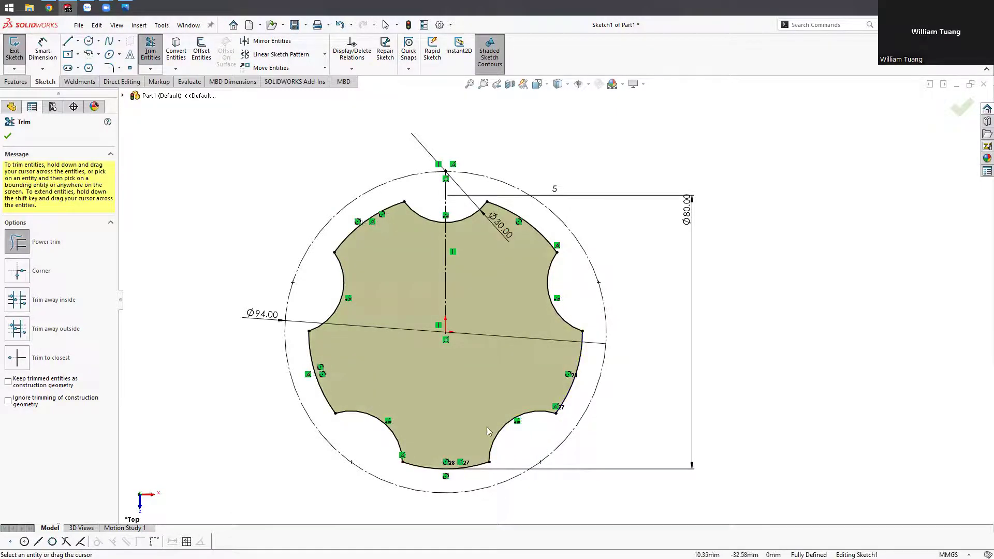
- Finish trimming and exit Sketch1 to rebuild the knob
{"action": "left_click", "coordinate": [8, 136]}
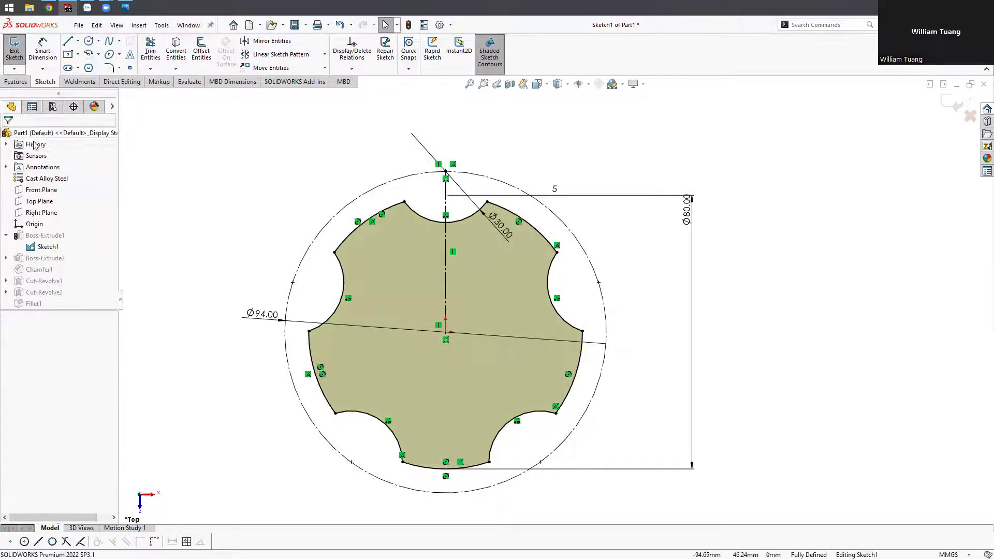
{"action": "left_click", "coordinate": [955, 104]}
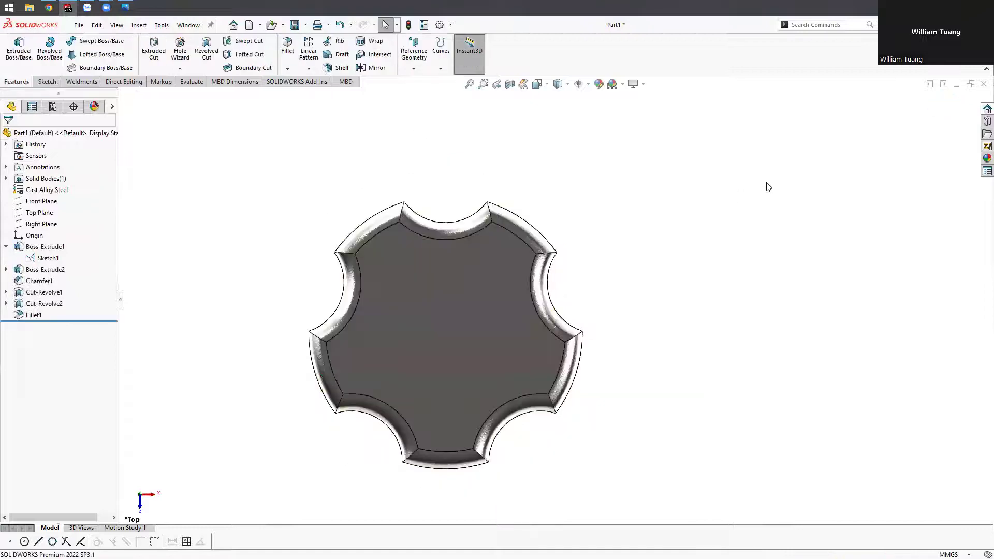
{"action": "middle_click_drag", "start_coordinate": [311, 281], "coordinate": [207, 274]}
- Change Sketch1's notch pattern count from 5 to 7 and rebuild the knob
{"action": "left_click", "coordinate": [48, 258]}
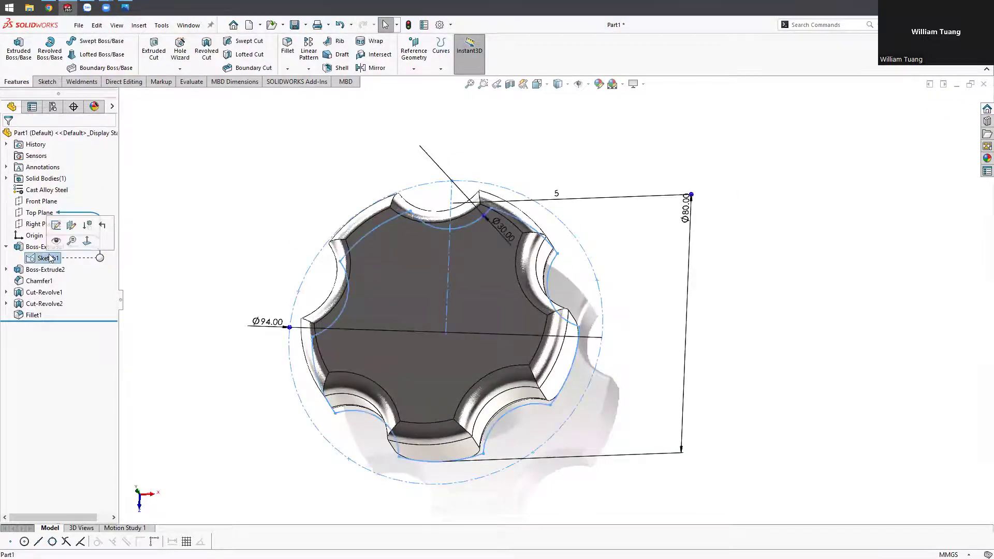
{"action": "left_click", "coordinate": [56, 225]}
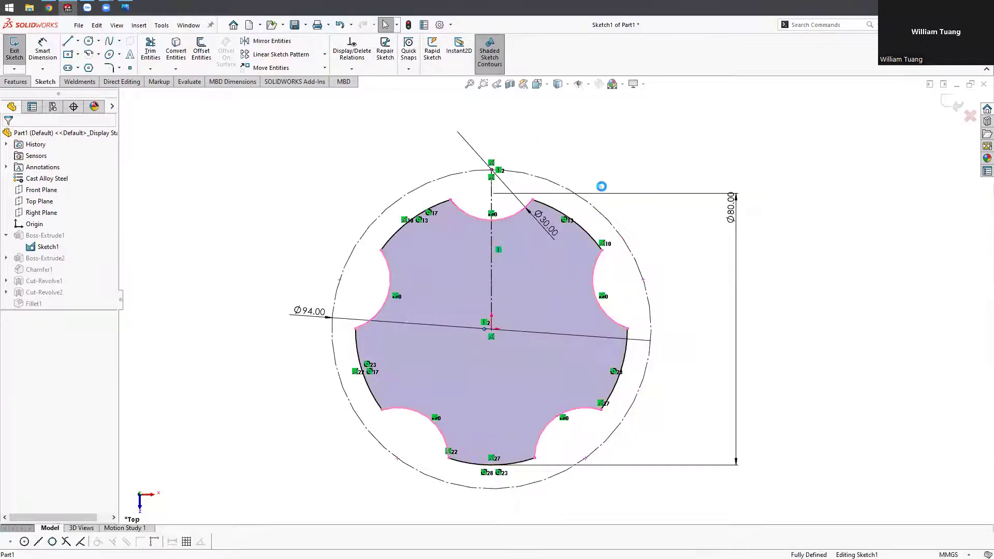
{"action": "double_click", "coordinate": [601, 187]}
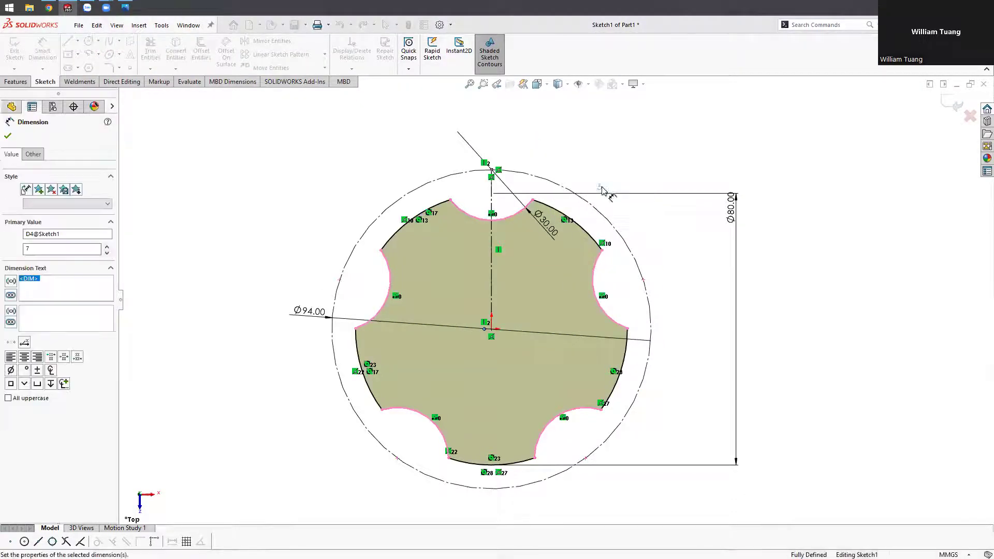
{"action": "left_click", "coordinate": [687, 237]}
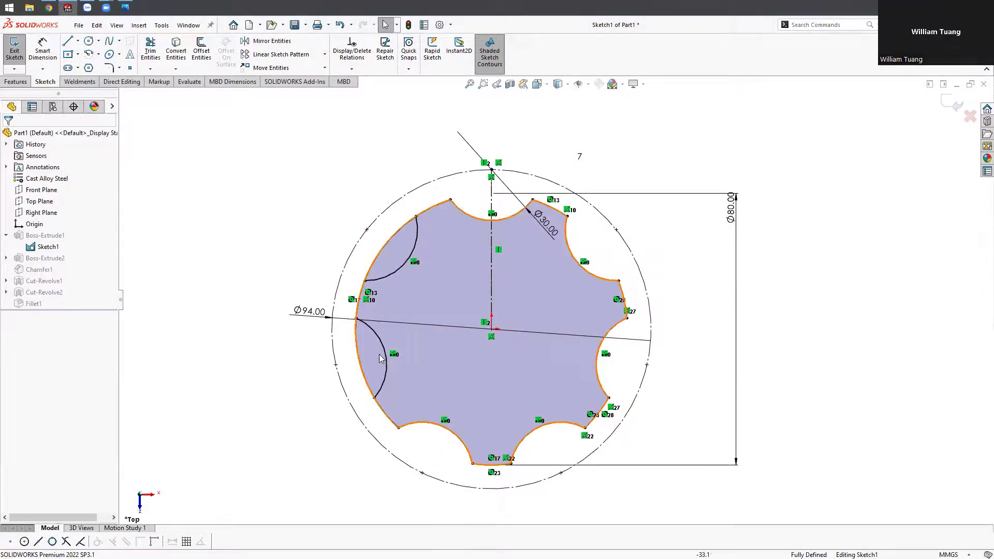
{"action": "left_click", "coordinate": [949, 102]}
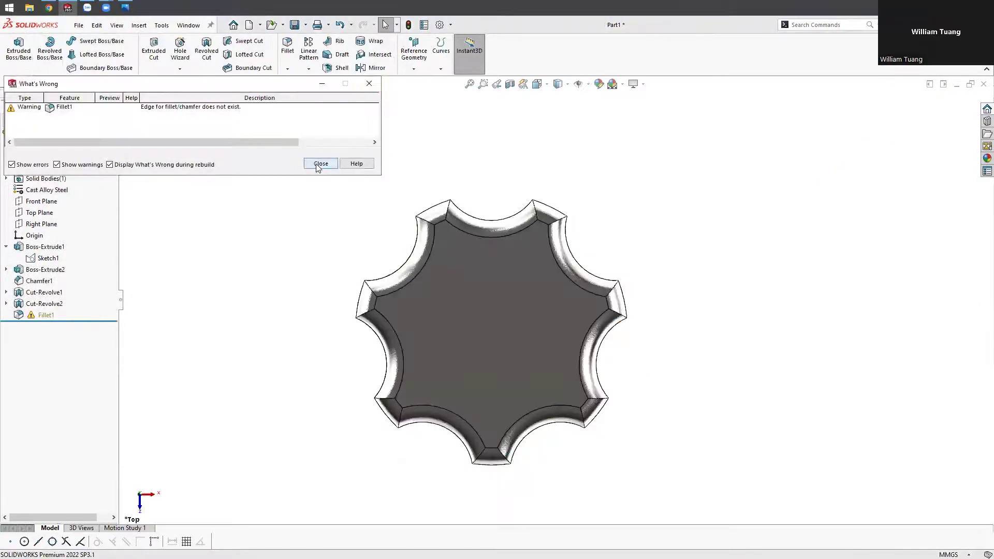
- Dismiss the missing-edge warning, select Fillet1 and orbit the seven-notch knob
{"action": "left_click", "coordinate": [319, 165]}
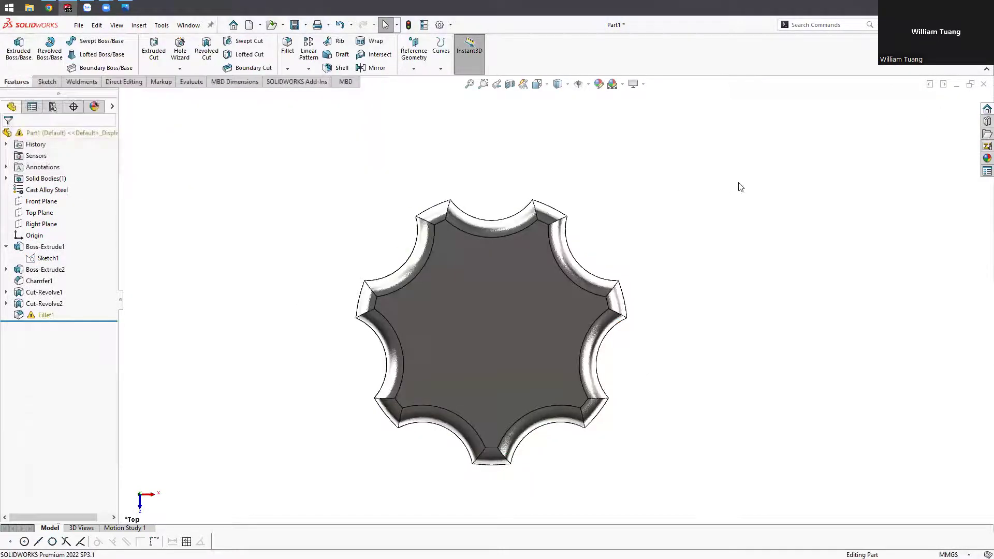
{"action": "left_click", "coordinate": [31, 316]}
{"action": "middle_click_drag", "start_coordinate": [276, 348], "coordinate": [337, 208]}
{"action": "right_click", "coordinate": [38, 316]}
{"action": "left_click", "coordinate": [162, 304]}
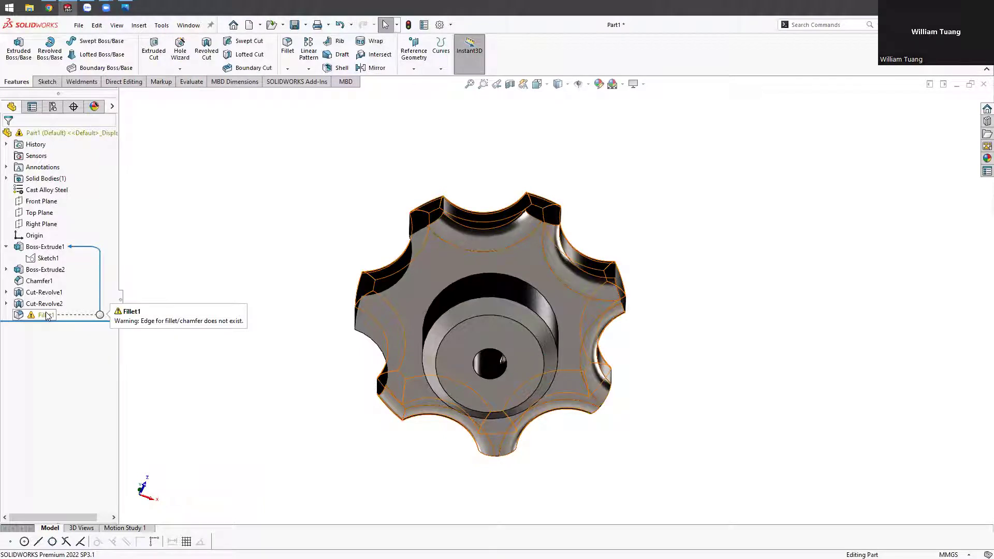
{"action": "right_click", "coordinate": [47, 316]}
{"action": "left_click", "coordinate": [252, 270]}
- Orbit the knob to face the front and start editing the Fillet1 feature
{"action": "mouse_move", "coordinate": [252, 270]}
{"action": "middle_mouse_down"}
{"action": "mouse_move", "coordinate": [328, 321]}
{"action": "mouse_move", "coordinate": [331, 282]}
{"action": "middle_mouse_up"}
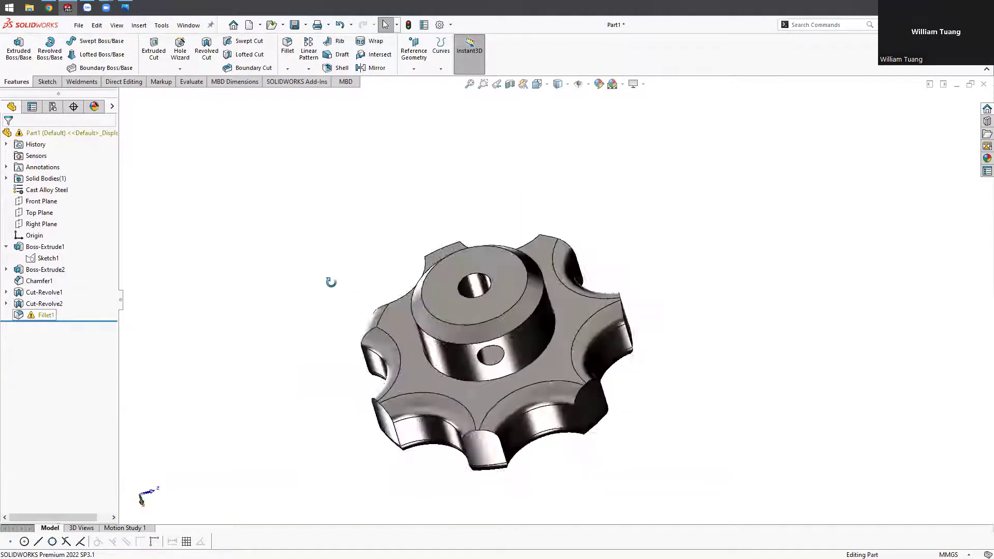
{"action": "middle_click_drag", "start_coordinate": [332, 283], "coordinate": [375, 277]}
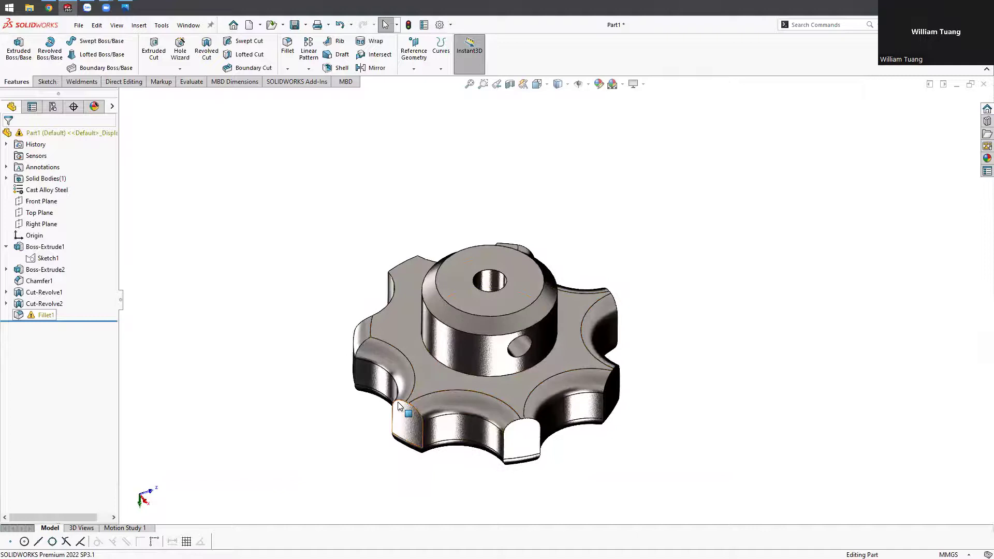
{"action": "mouse_move", "coordinate": [412, 407]}
{"action": "middle_mouse_down"}
{"action": "mouse_move", "coordinate": [321, 370]}
{"action": "mouse_move", "coordinate": [359, 480]}
{"action": "middle_mouse_up"}
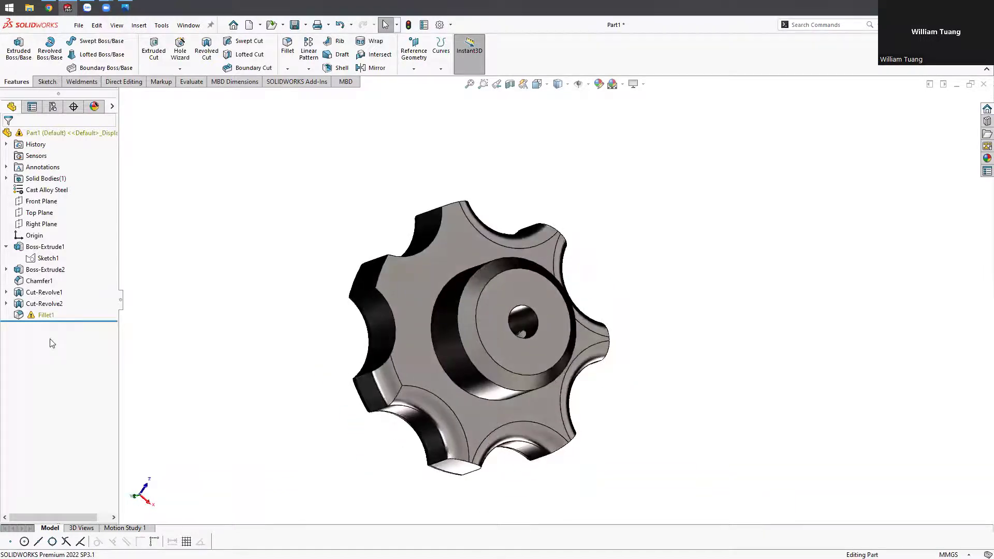
{"action": "right_click", "coordinate": [46, 316]}
{"action": "left_click", "coordinate": [46, 316]}
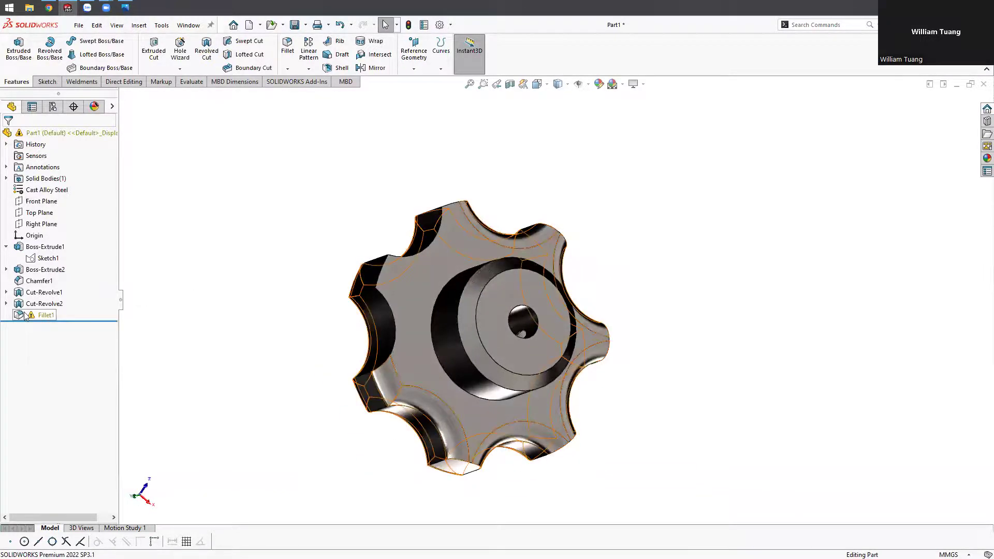
{"action": "right_click", "coordinate": [29, 315]}
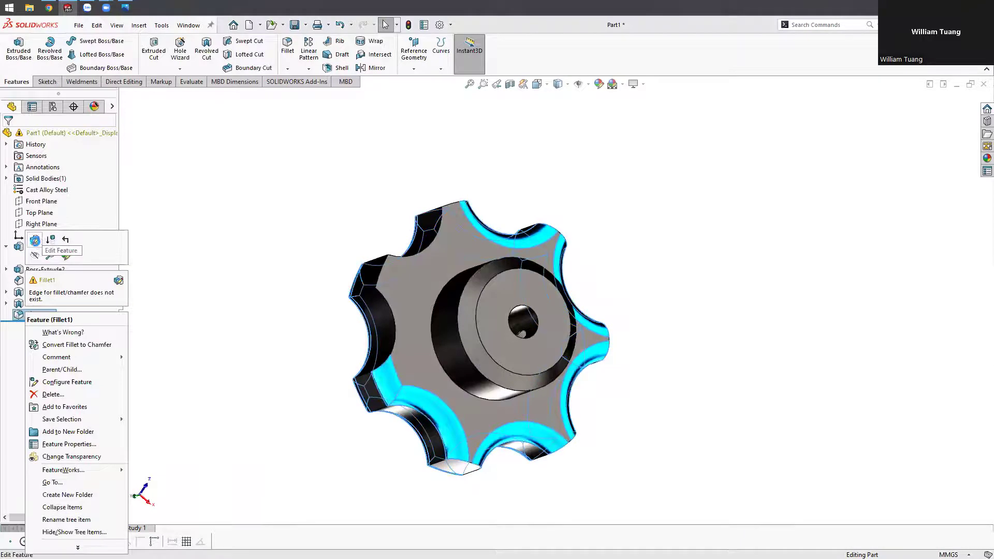
{"action": "left_click", "coordinate": [155, 268]}
{"action": "mouse_move", "coordinate": [291, 347]}
{"action": "middle_mouse_down"}
{"action": "mouse_move", "coordinate": [254, 302]}
{"action": "mouse_move", "coordinate": [330, 299]}
{"action": "mouse_move", "coordinate": [315, 282]}
{"action": "mouse_move", "coordinate": [355, 329]}
{"action": "middle_mouse_up"}
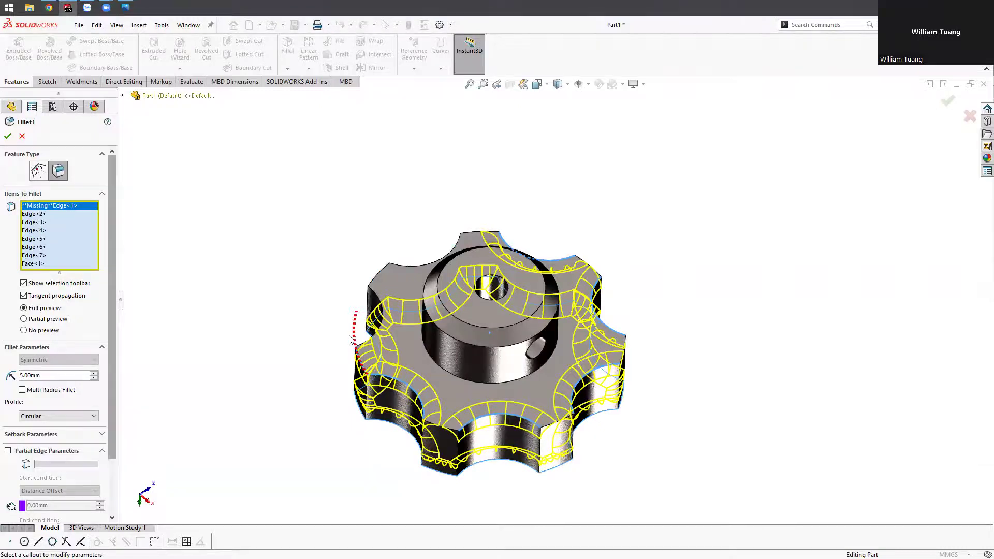
{"action": "middle_click_drag", "start_coordinate": [326, 286], "coordinate": [352, 364]}
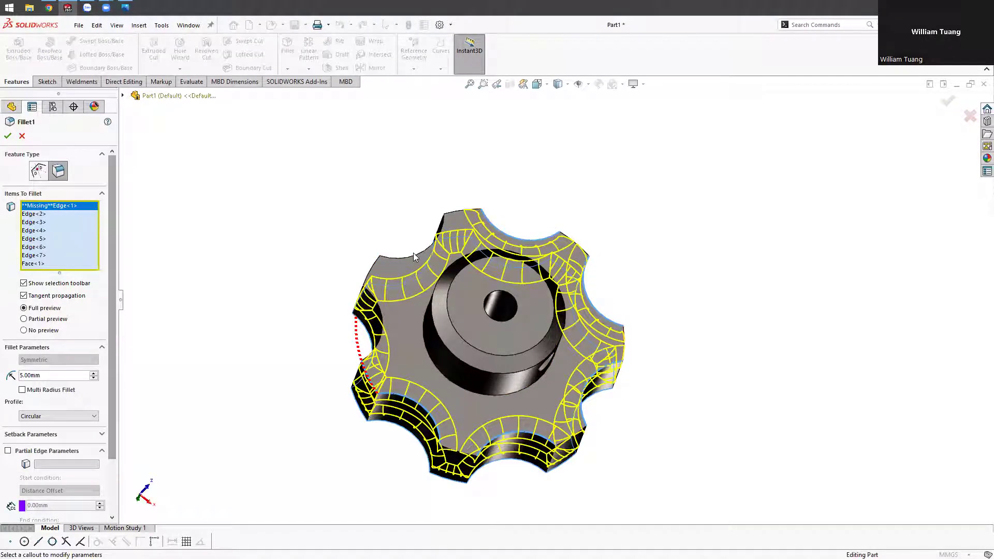
{"action": "left_click", "coordinate": [8, 135]}
{"action": "left_click", "coordinate": [32, 258]}
- Edit Sketch1, undo the trial change with Ctrl+Z, and exit to rebuild the five-notch knob
{"action": "left_click", "coordinate": [50, 231]}
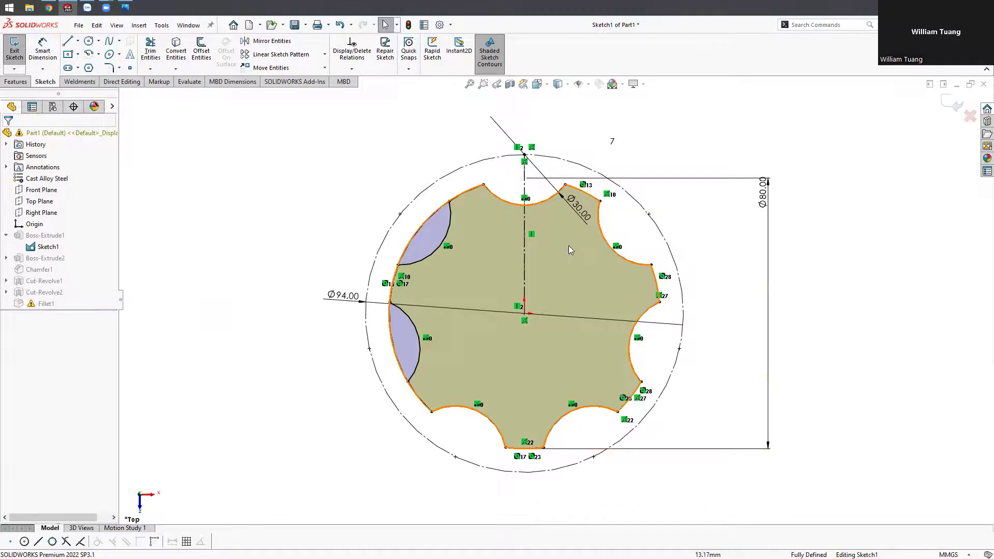
{"action": "key", "text": "ctrl+b"}
{"action": "key", "text": "ctrl+z"}
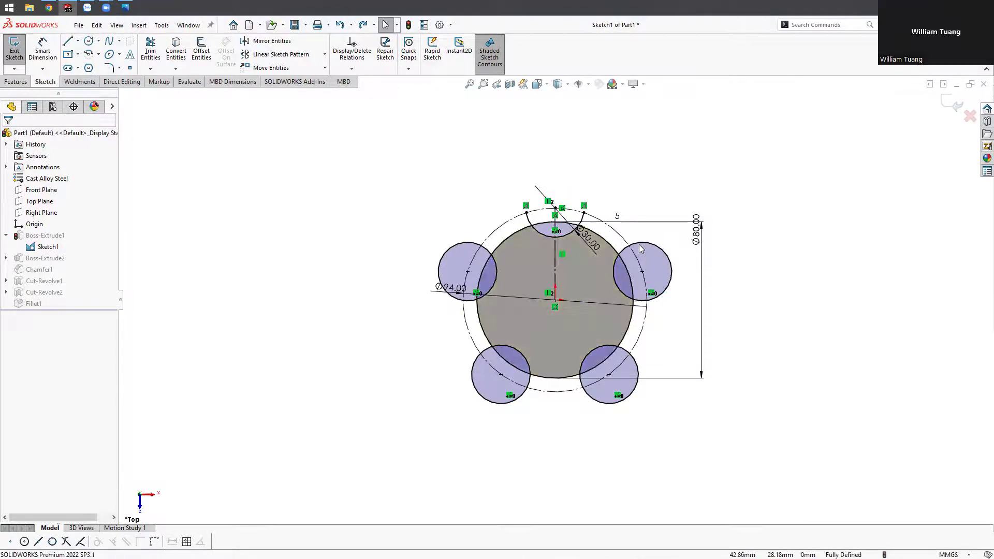
{"action": "scroll", "coordinate": [621, 277], "scroll_direction": "down", "scroll_amount": 2}
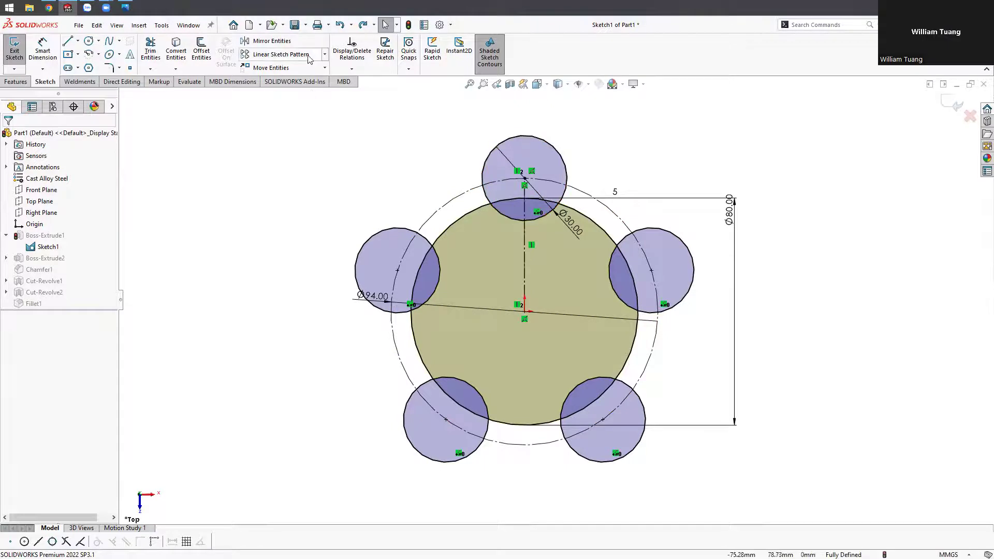
{"action": "left_click", "coordinate": [954, 104]}
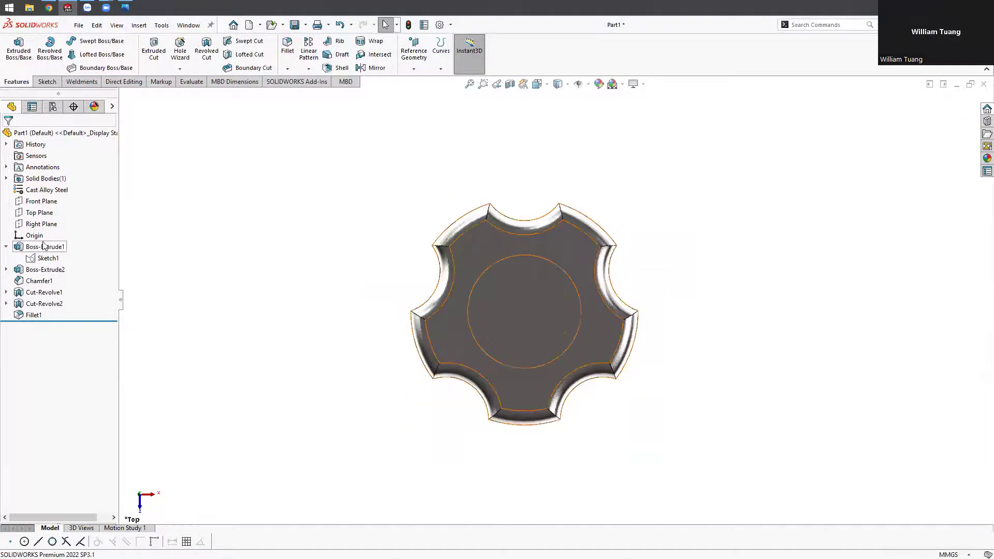
{"action": "left_click", "coordinate": [45, 247]}
{"action": "middle_click_drag", "start_coordinate": [224, 306], "coordinate": [284, 262]}
{"action": "left_click", "coordinate": [284, 262]}
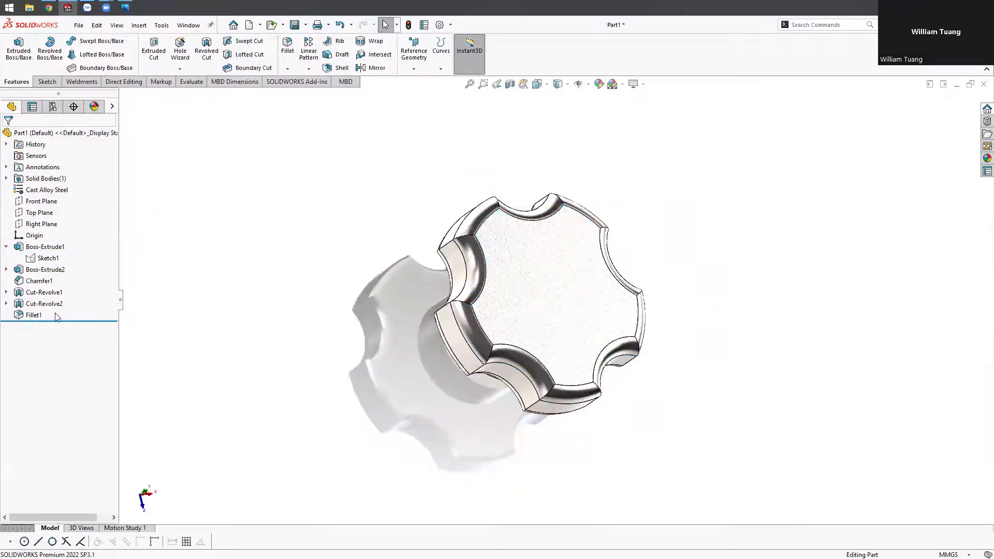
{"action": "mouse_move", "coordinate": [247, 330]}
{"action": "middle_mouse_down"}
{"action": "mouse_move", "coordinate": [282, 344]}
{"action": "mouse_move", "coordinate": [295, 304]}
{"action": "mouse_move", "coordinate": [303, 313]}
{"action": "mouse_move", "coordinate": [399, 286]}
{"action": "middle_mouse_up"}
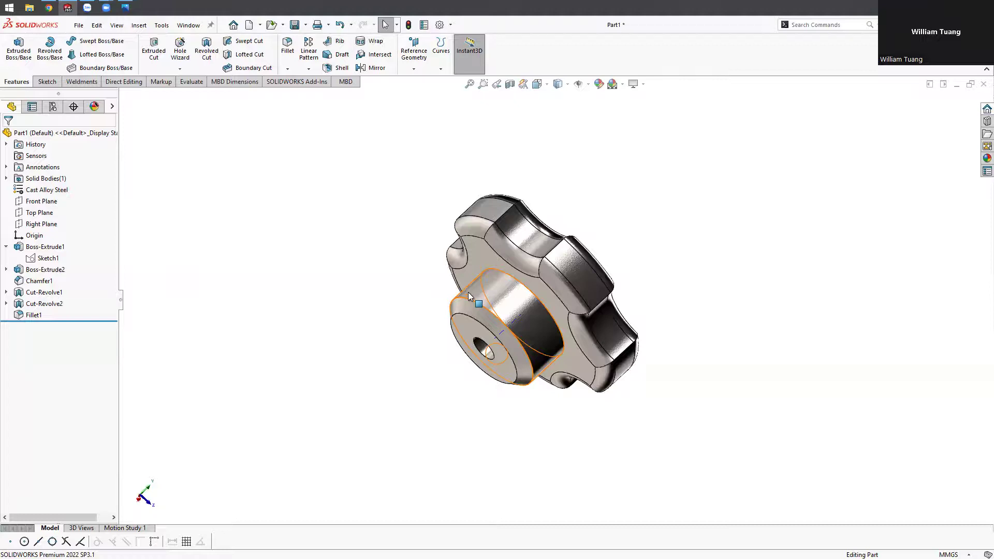
- Compare the exercise 74 drawing in Photos against the orbited knob model, ending on the drawing
{"action": "left_click", "coordinate": [125, 7]}
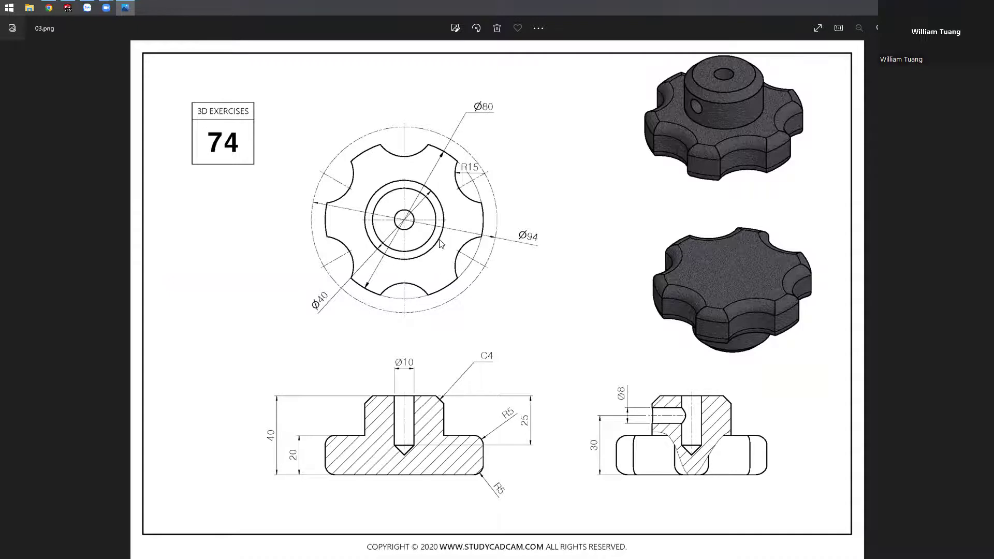
{"action": "left_click", "coordinate": [68, 7]}
{"action": "mouse_move", "coordinate": [437, 299]}
{"action": "middle_mouse_down"}
{"action": "mouse_move", "coordinate": [643, 229]}
{"action": "mouse_move", "coordinate": [625, 277]}
{"action": "mouse_move", "coordinate": [616, 259]}
{"action": "middle_mouse_up"}
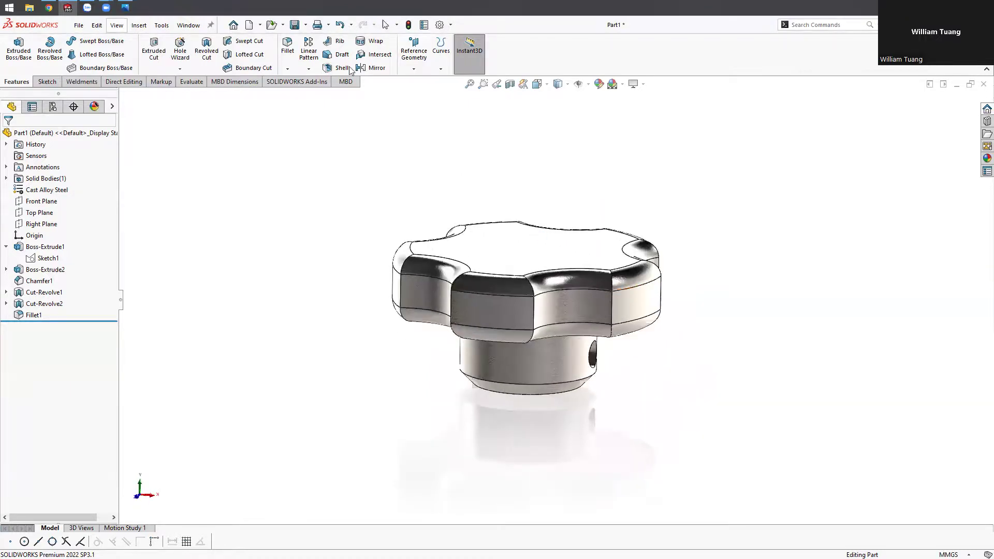
{"action": "left_click", "coordinate": [128, 7]}
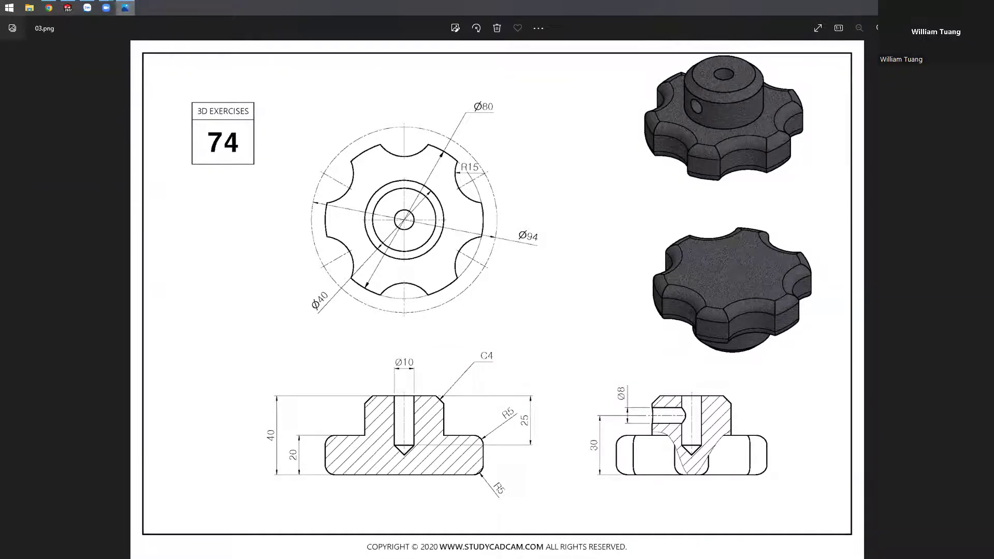
- Return to SOLIDWORKS with Alt+Tab and orbit to show the knob's top face
{"action": "key", "text": "alt+Tab"}
{"action": "middle_click_drag", "start_coordinate": [550, 150], "coordinate": [581, 201]}
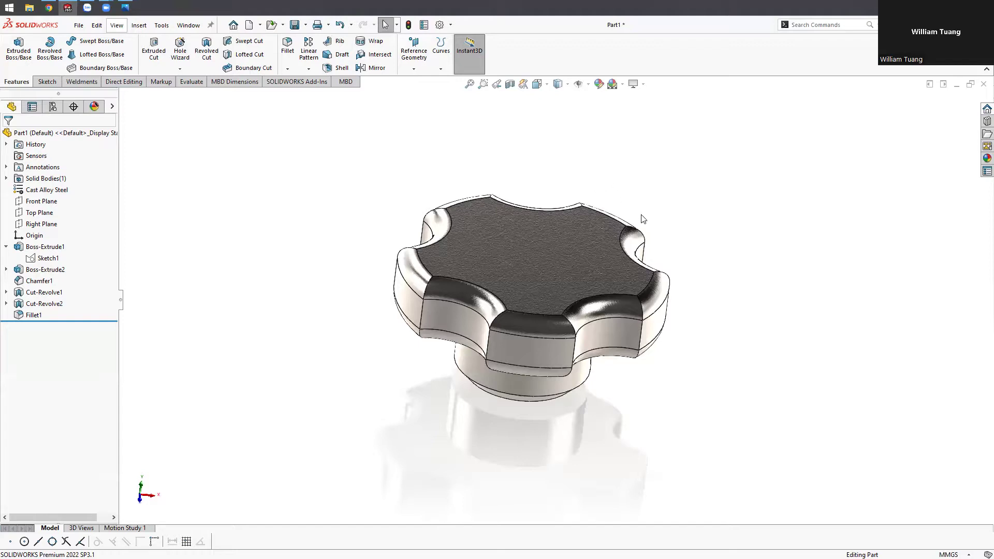
- Preview Sketch1 and Boss-Extrude2's Sketch2 on the orbiting knob, then clear the preview
{"action": "middle_click_drag", "start_coordinate": [725, 362], "coordinate": [739, 253]}
{"action": "left_click", "coordinate": [48, 258]}
{"action": "mouse_move", "coordinate": [251, 234]}
{"action": "middle_mouse_down"}
{"action": "mouse_move", "coordinate": [275, 223]}
{"action": "mouse_move", "coordinate": [285, 170]}
{"action": "mouse_move", "coordinate": [272, 199]}
{"action": "middle_mouse_up"}
{"action": "left_click", "coordinate": [45, 269]}
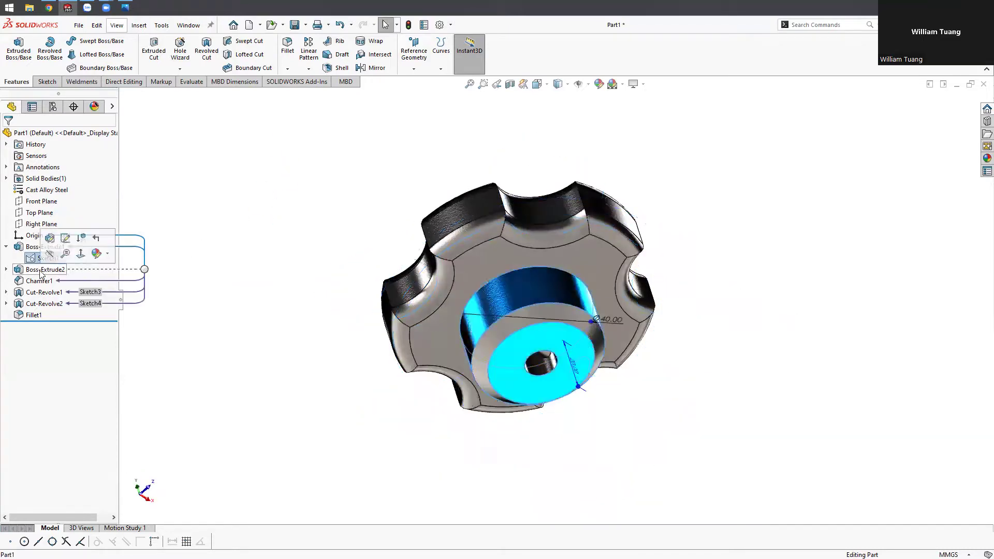
{"action": "left_click", "coordinate": [45, 281]}
{"action": "middle_click_drag", "start_coordinate": [286, 236], "coordinate": [210, 280]}
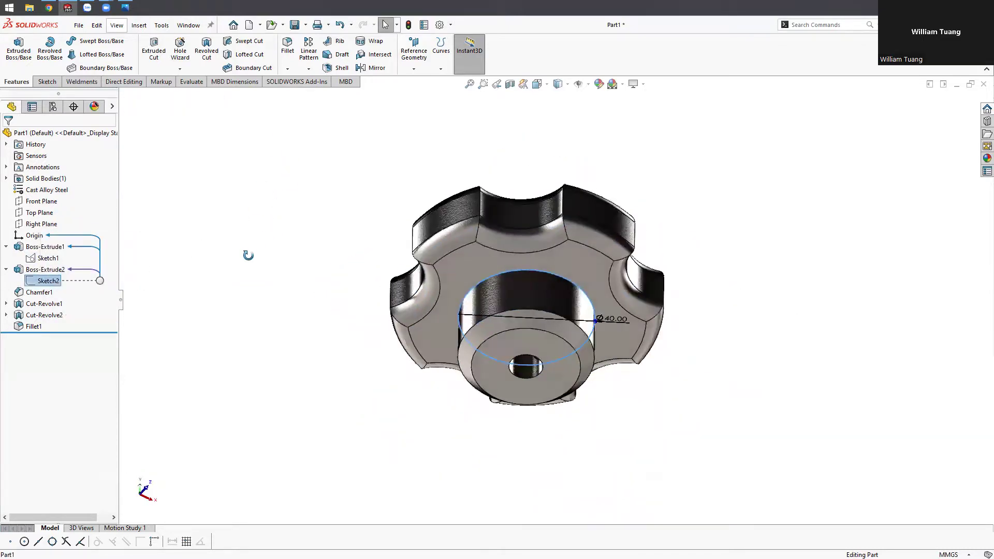
{"action": "left_click", "coordinate": [276, 213]}
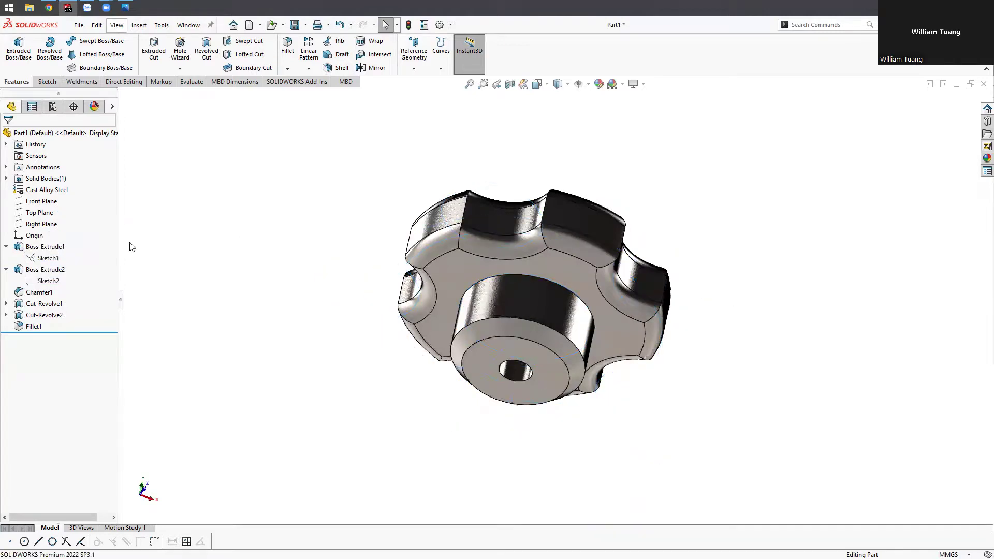
- Inspect Cut-Revolve1's Sketch3 bore profile with its 25 mm and 5 mm dimensions, then hide it
{"action": "left_click", "coordinate": [6, 304]}
{"action": "left_click", "coordinate": [49, 315]}
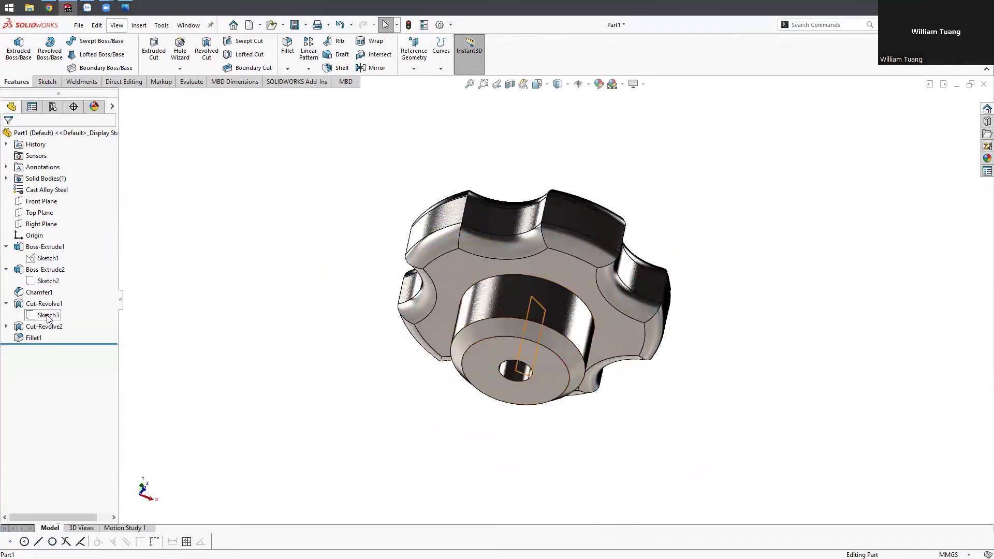
{"action": "mouse_move", "coordinate": [249, 243]}
{"action": "middle_mouse_down"}
{"action": "mouse_move", "coordinate": [239, 211]}
{"action": "mouse_move", "coordinate": [584, 348]}
{"action": "middle_mouse_up"}
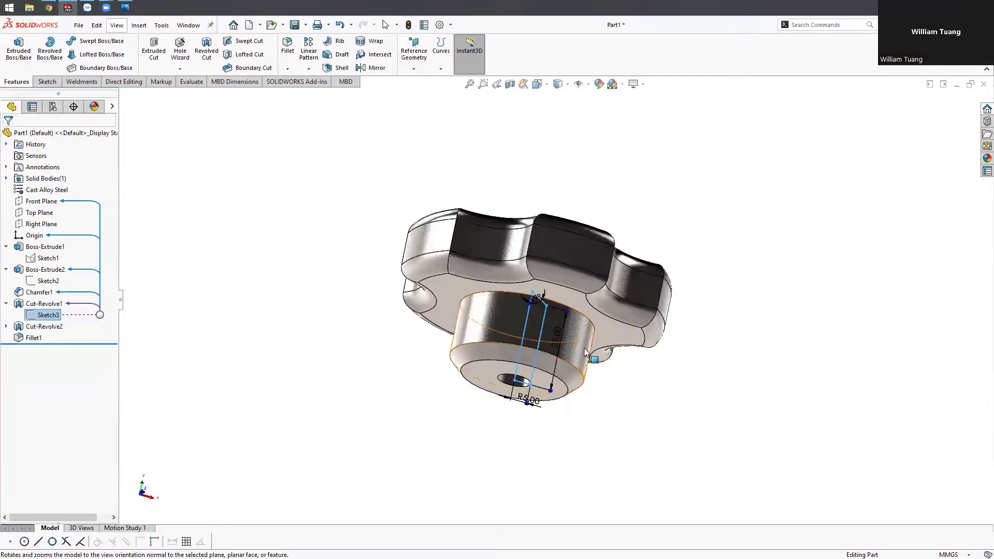
{"action": "scroll", "coordinate": [519, 304], "scroll_direction": "down", "scroll_amount": 5}
{"action": "scroll", "coordinate": [544, 269], "scroll_direction": "down", "scroll_amount": 3}
{"action": "middle_click_drag", "start_coordinate": [547, 276], "coordinate": [546, 280]}
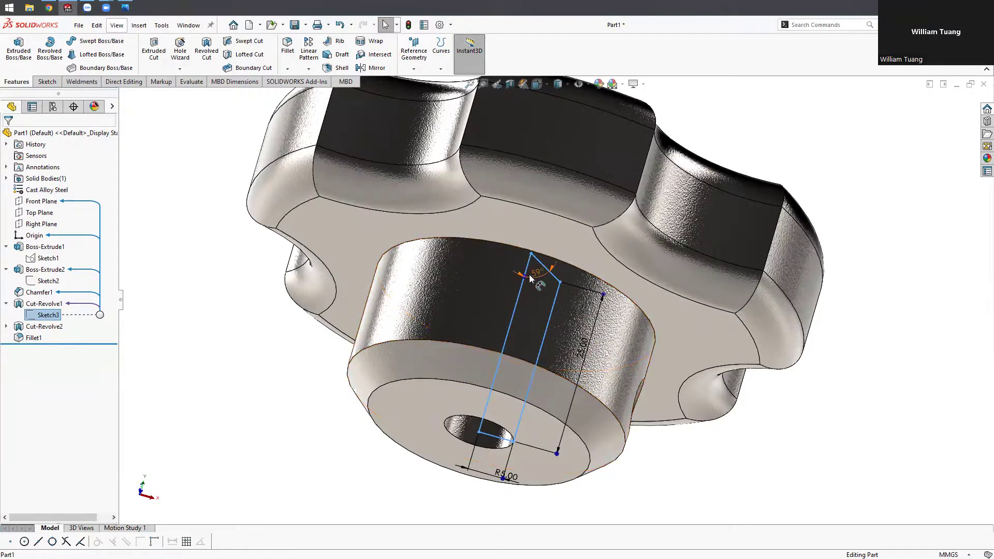
{"action": "scroll", "coordinate": [543, 274], "scroll_direction": "up", "scroll_amount": 2}
{"action": "scroll", "coordinate": [559, 284], "scroll_direction": "down", "scroll_amount": 1}
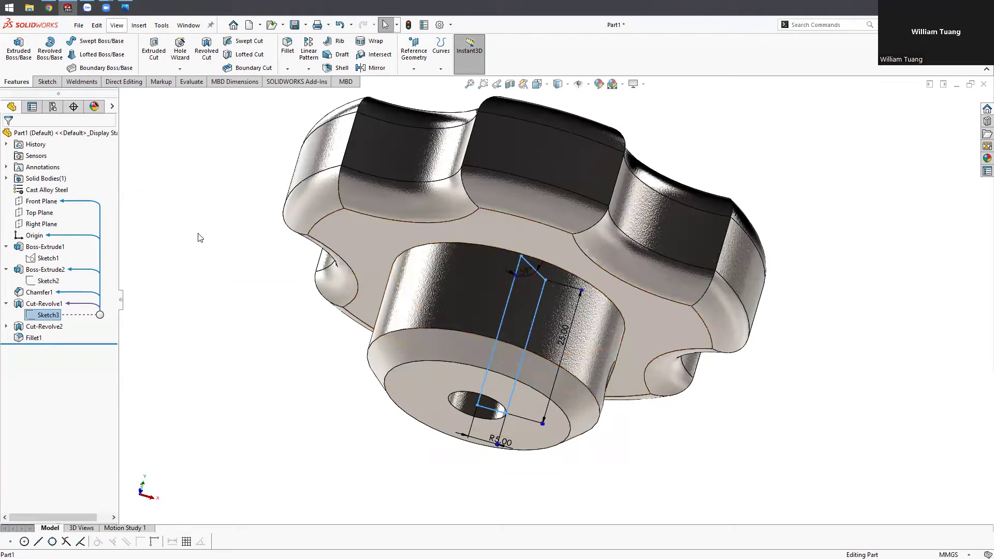
{"action": "left_click", "coordinate": [52, 83]}
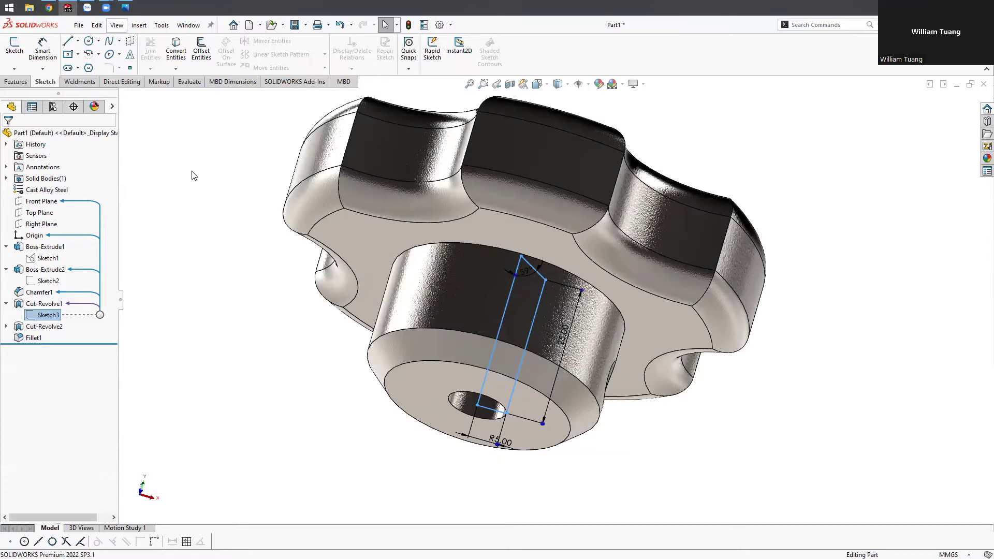
{"action": "key", "text": "Escape"}
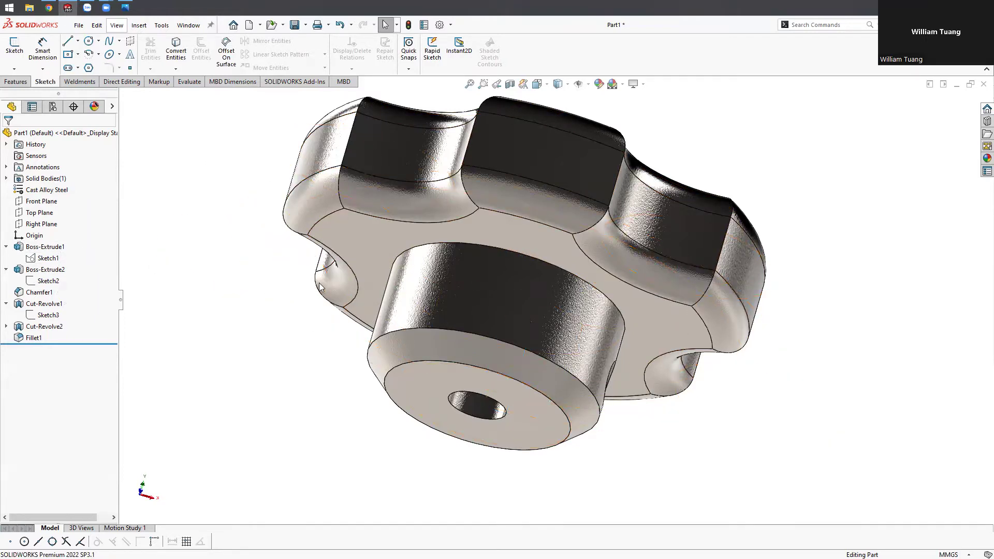
- Orbit to a top view and show Sketch1's lobe circles with Ø94.00 and Ø80.00 dimensions
{"action": "scroll", "coordinate": [358, 269], "scroll_direction": "up", "scroll_amount": 3}
{"action": "middle_click_drag", "start_coordinate": [359, 269], "coordinate": [355, 321]}
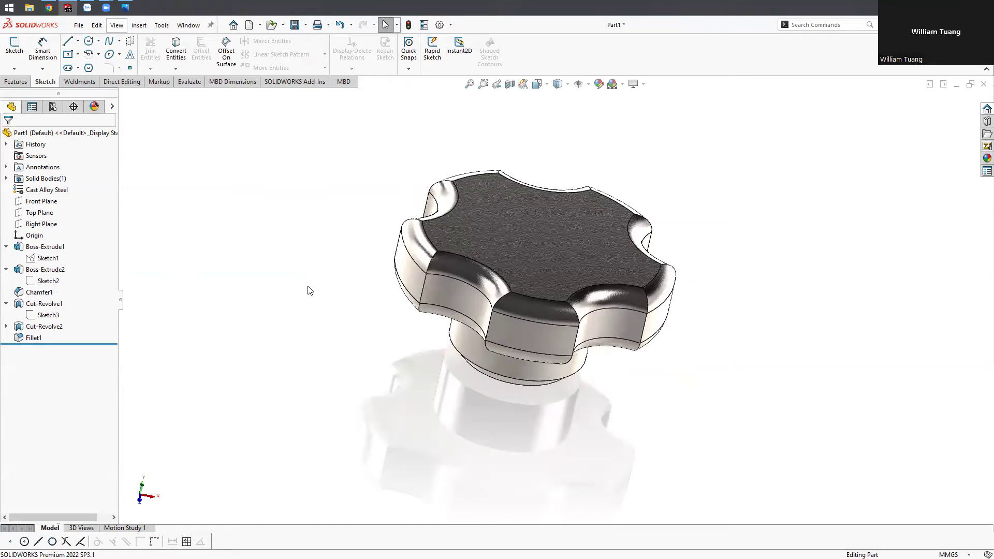
{"action": "left_click", "coordinate": [58, 259]}
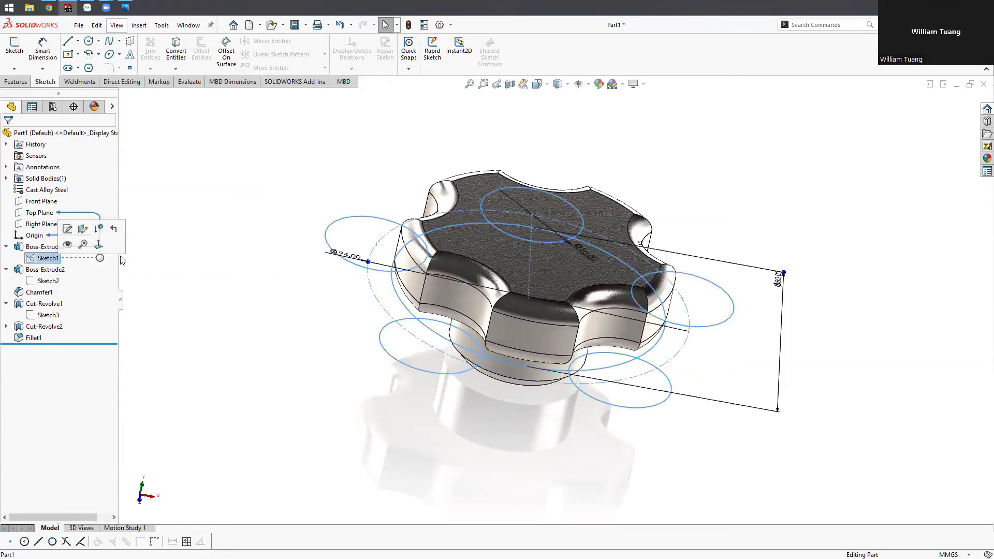
{"action": "key", "text": "Down"}
{"action": "key", "text": "Down"}
{"action": "key", "text": "Down"}
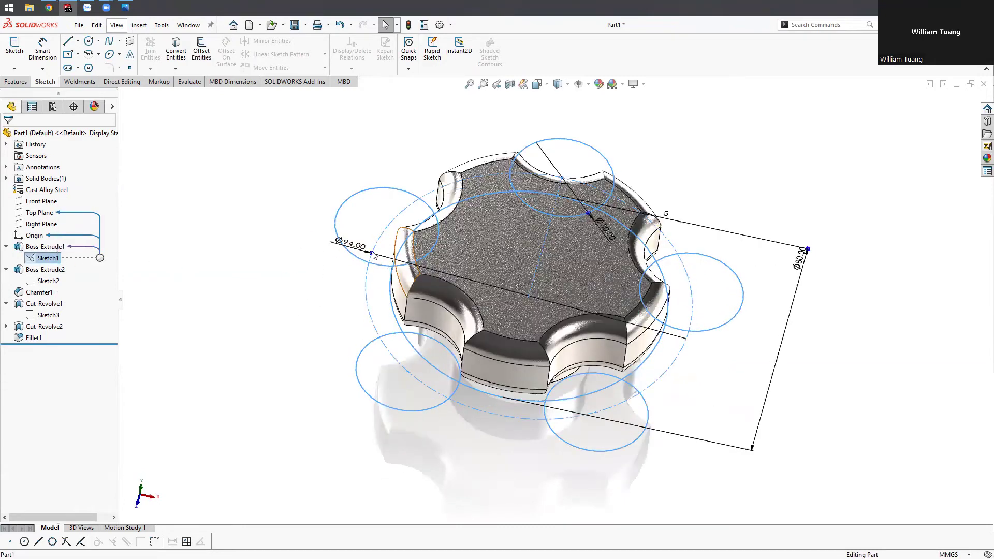